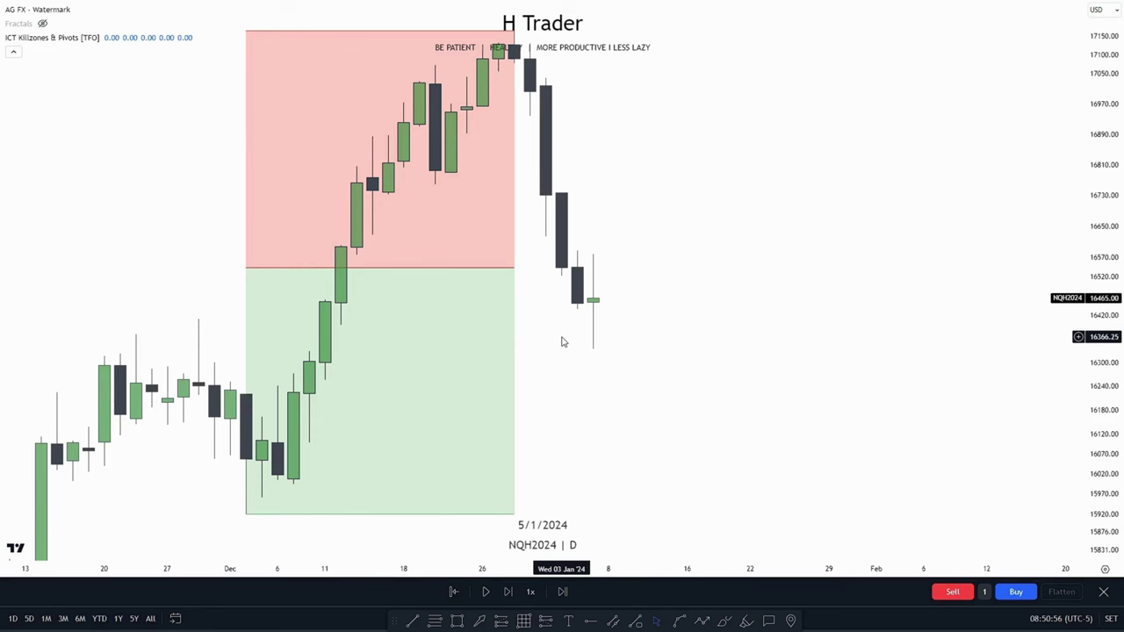
Draw a rectangle zone on the daily chart from 8 December 2023 to 19 January 2024, between 16329.00 and 16396.50
drag(577, 334, 558, 342)
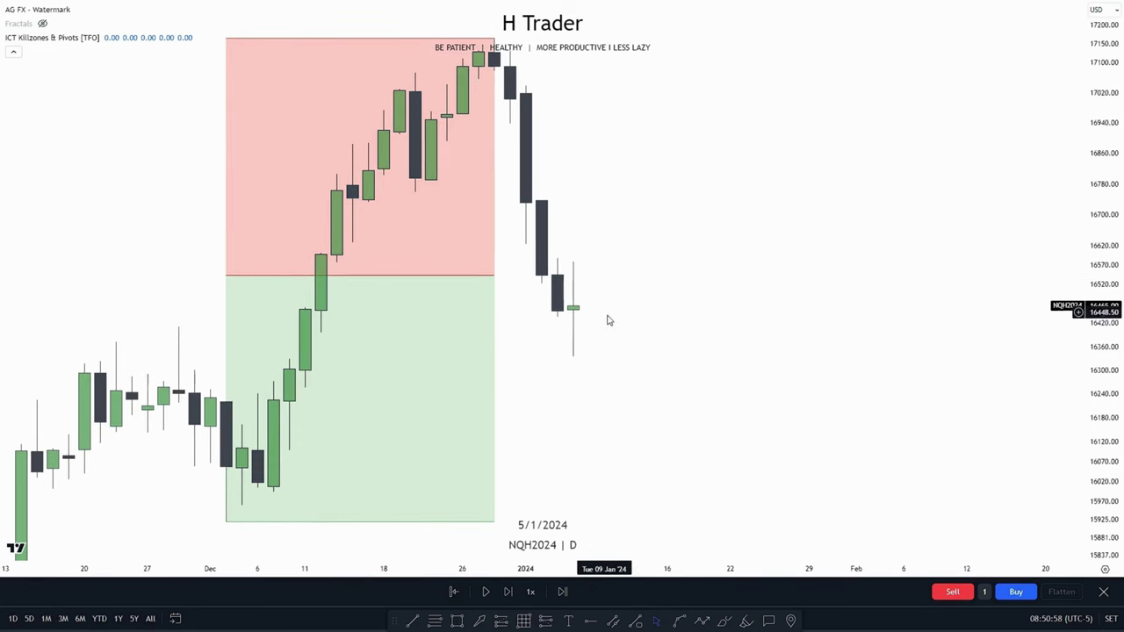
drag(689, 333, 703, 366)
drag(1086, 171, 1084, 240)
drag(835, 348, 815, 252)
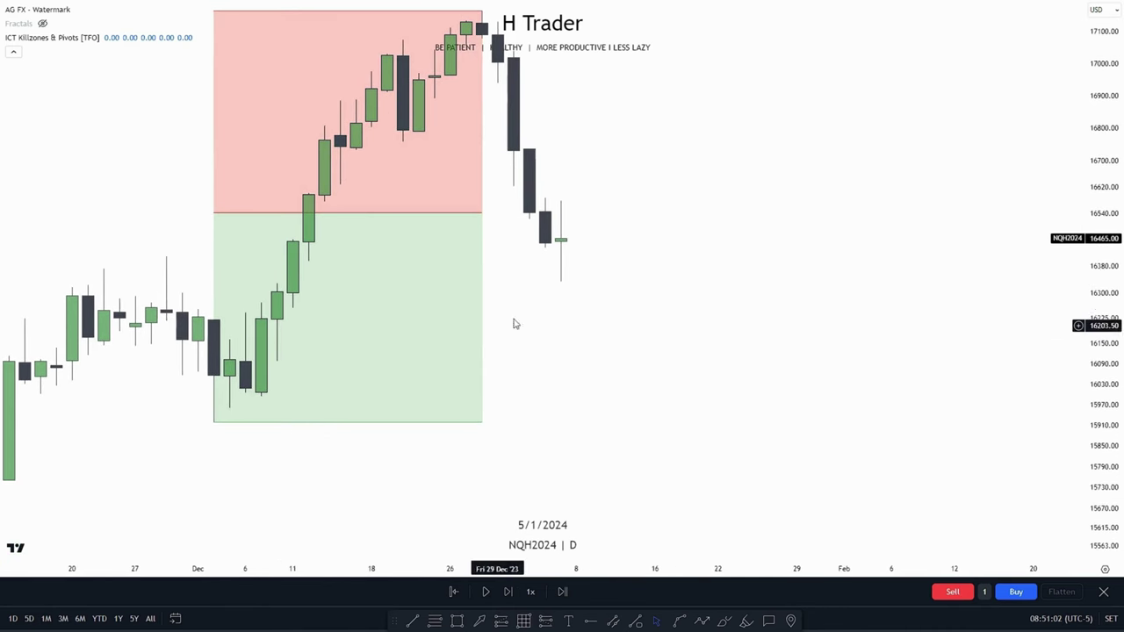
drag(586, 284, 620, 349)
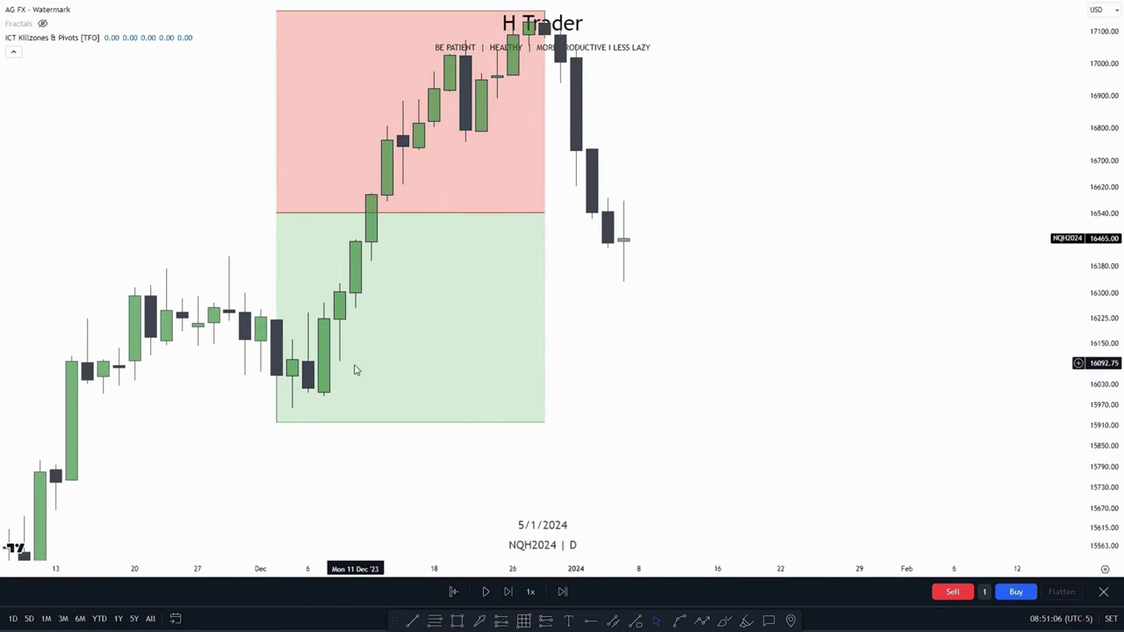
drag(641, 264, 619, 309)
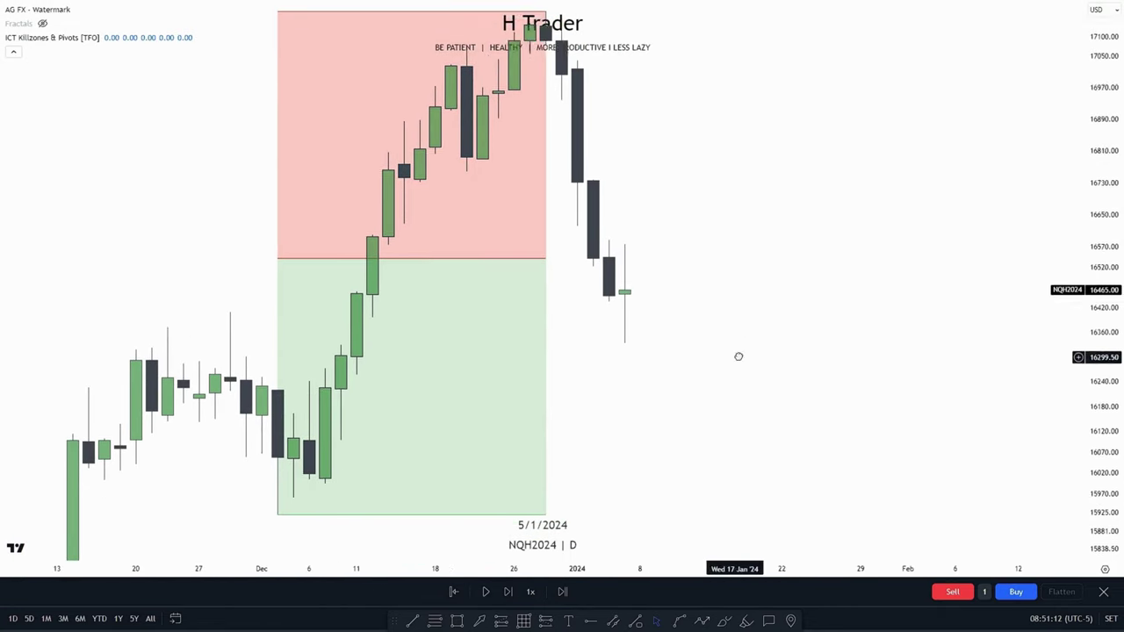
click(457, 621)
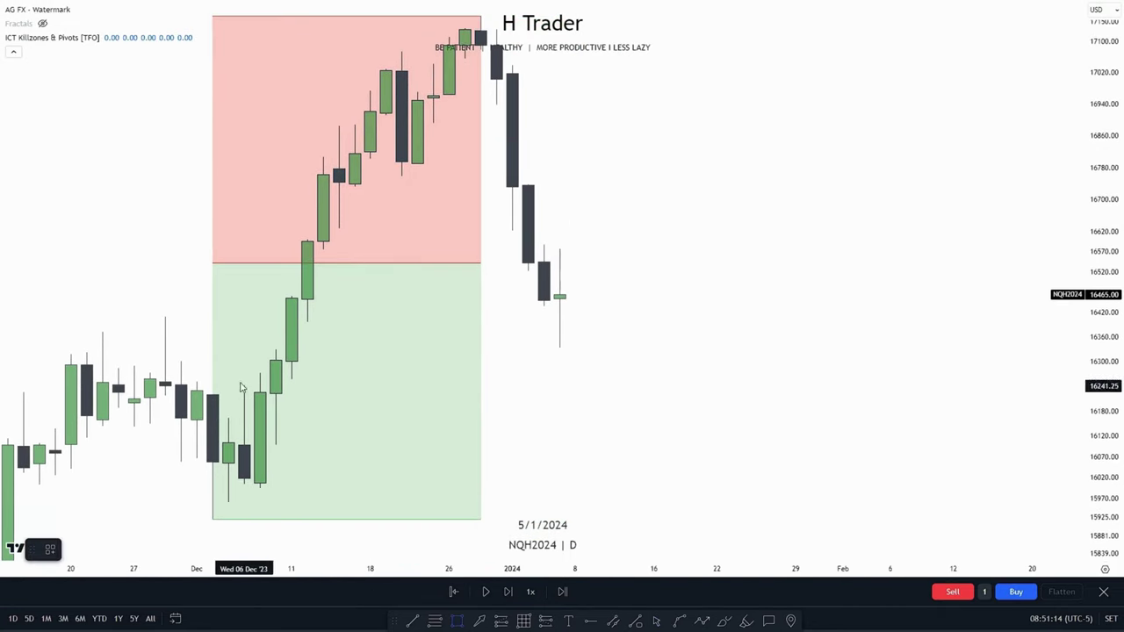
click(276, 349)
click(702, 322)
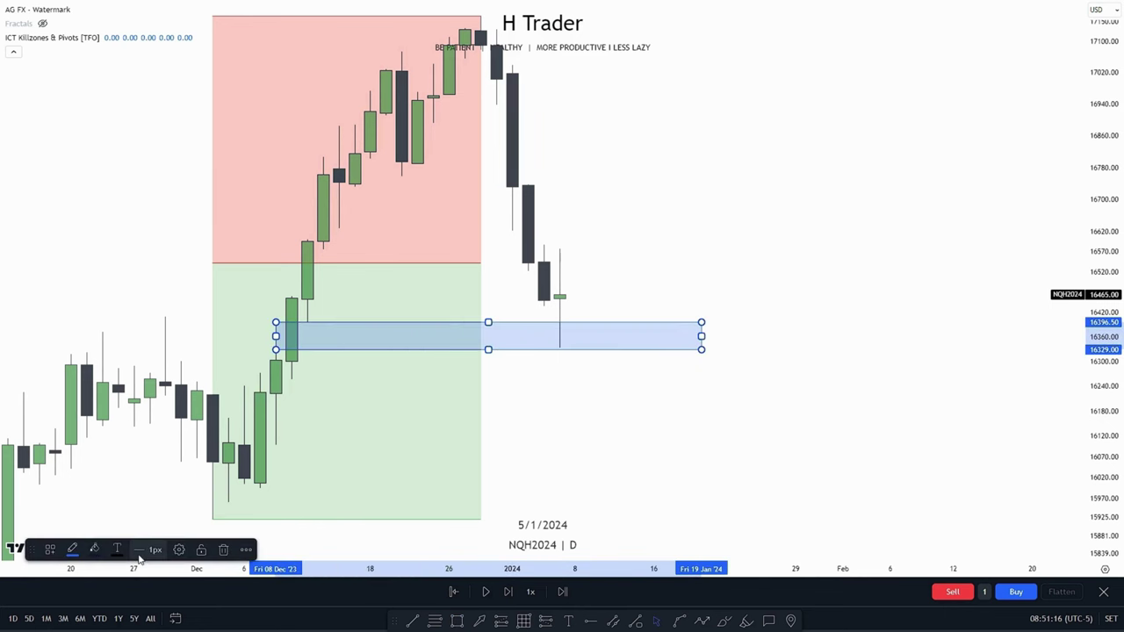
Enable the dashed middle line in the new rectangle's style settings
click(178, 550)
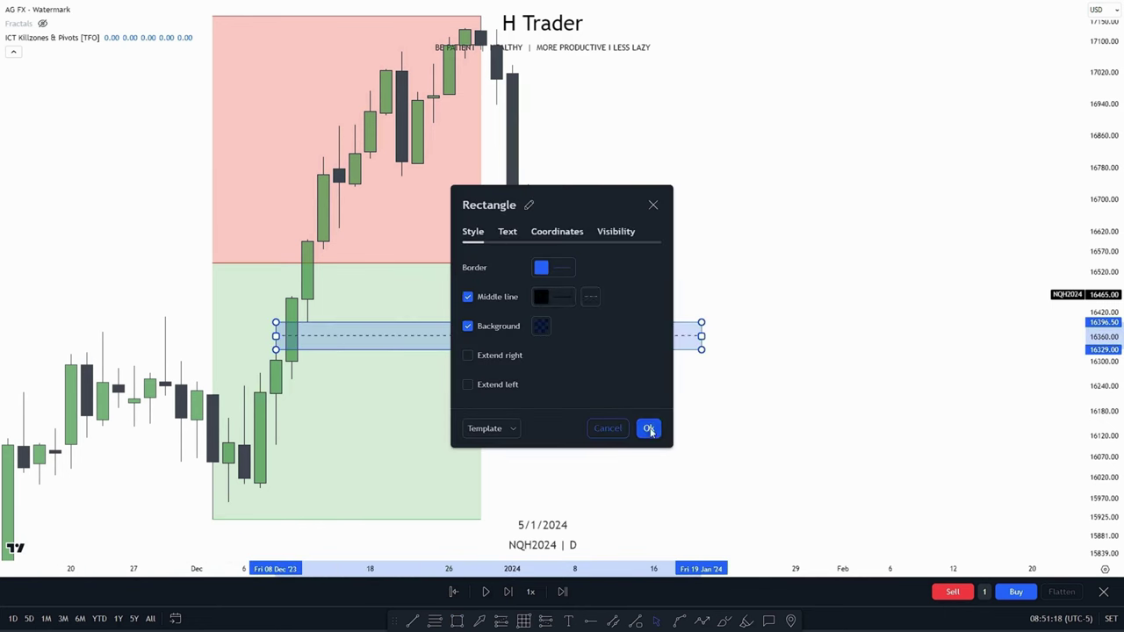
click(649, 429)
click(682, 393)
drag(1099, 370, 1098, 307)
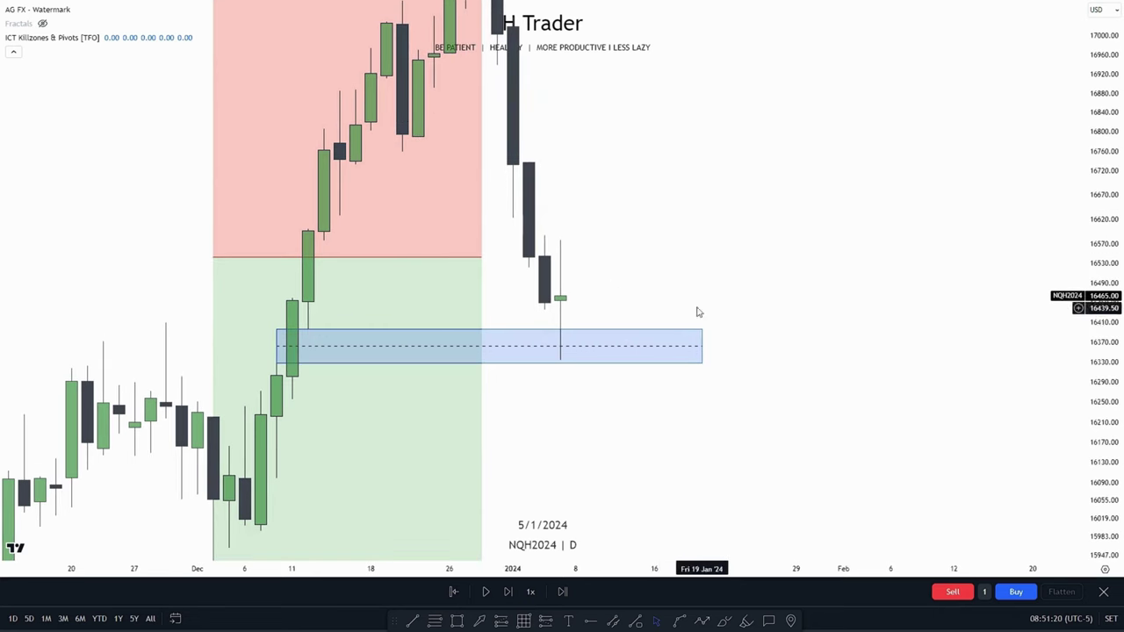
Draw a horizontal trend line at 16436.00 from 4 to 12 January 2024 and label it PDL, aligned top right
drag(698, 312, 621, 343)
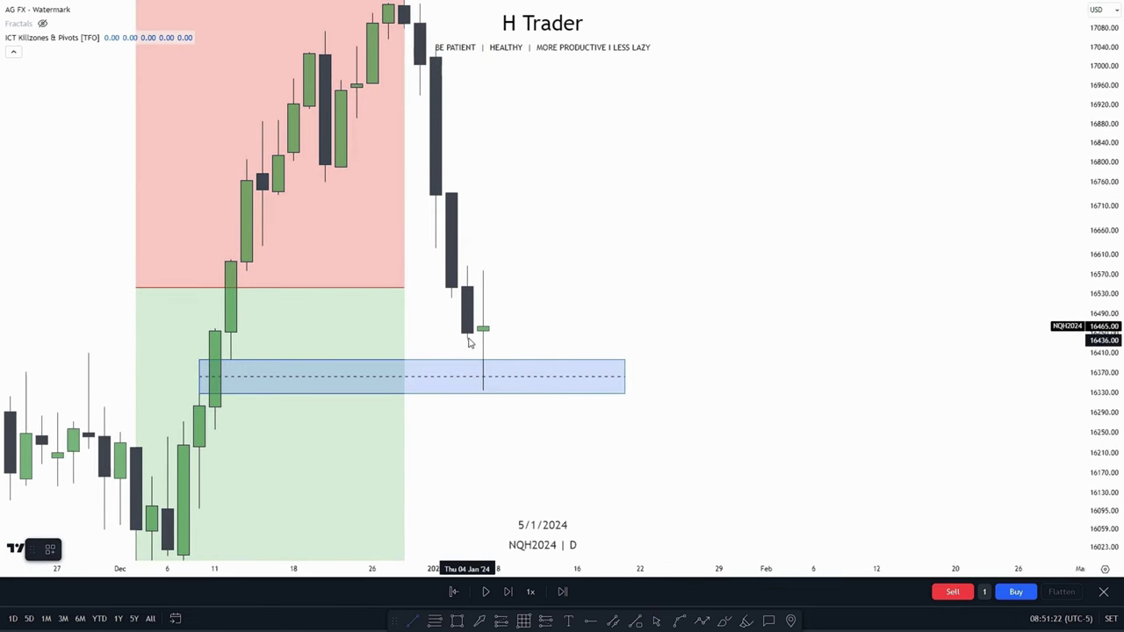
click(567, 353)
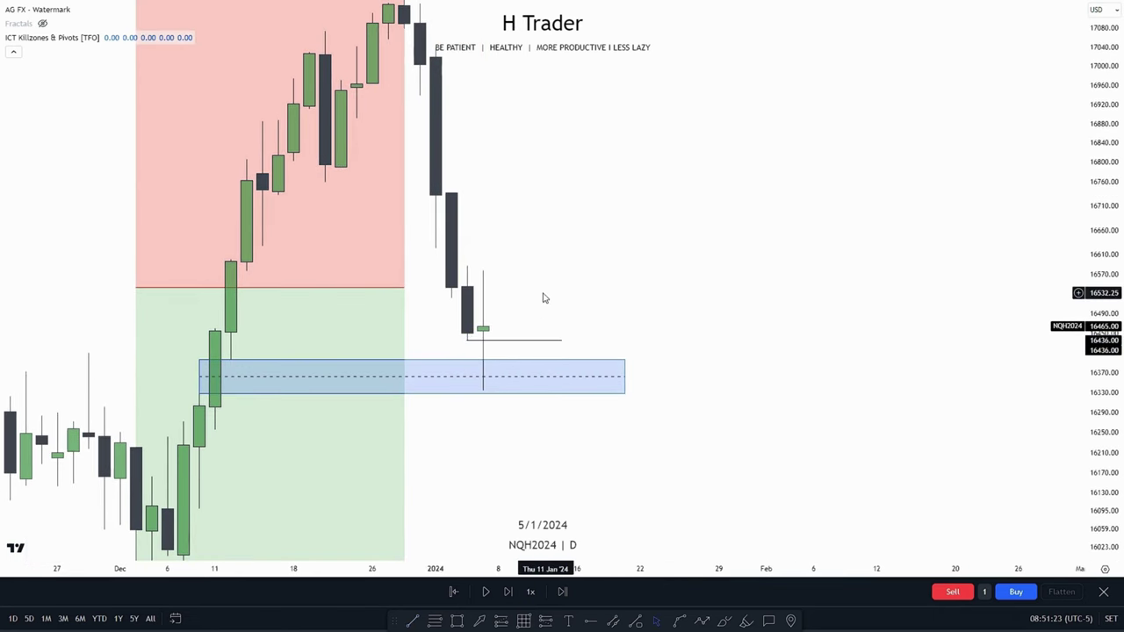
click(494, 341)
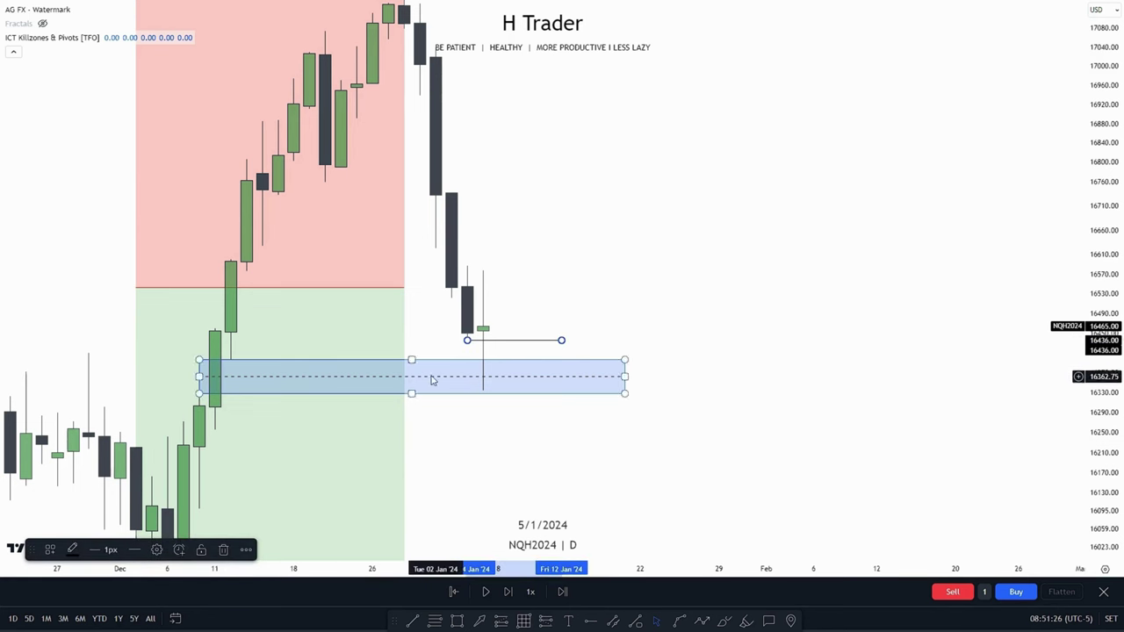
click(156, 550)
click(506, 87)
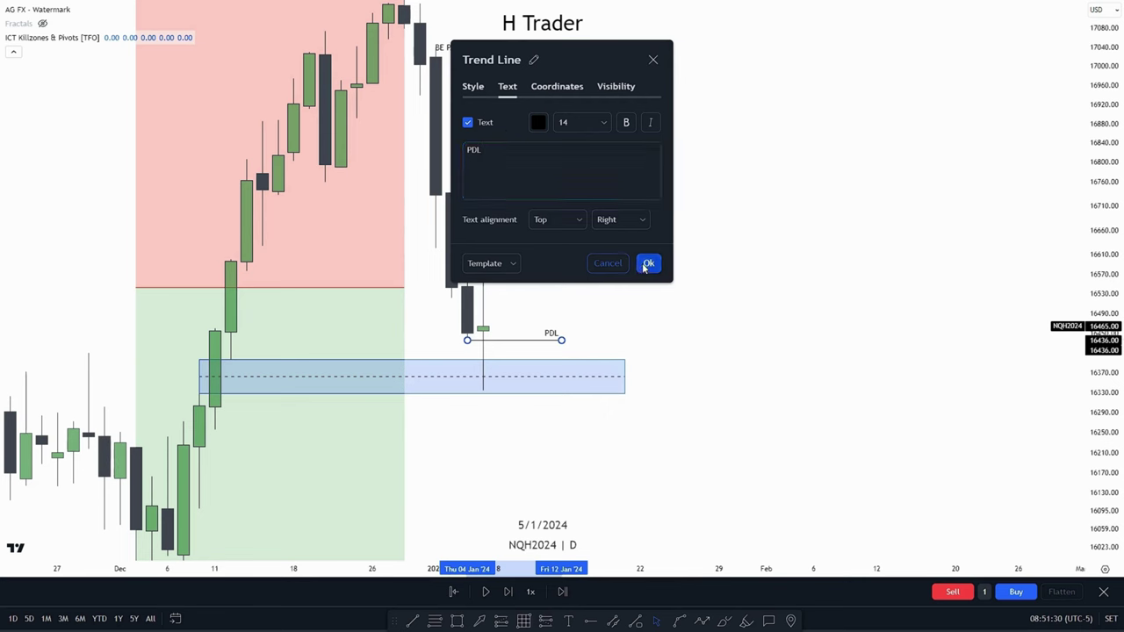
click(647, 263)
Draw a horizontal trend line at the high of 16577.25 from 5 to 18 January 2024 and label it DOL
scroll(793, 346, left, 3)
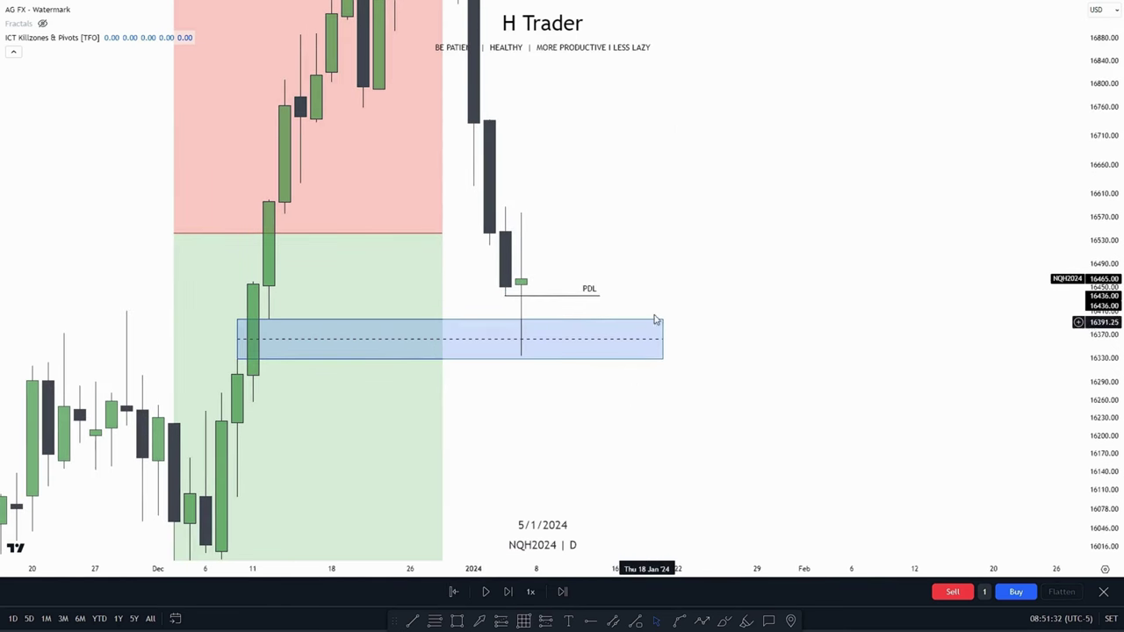
scroll(515, 209, right, 2)
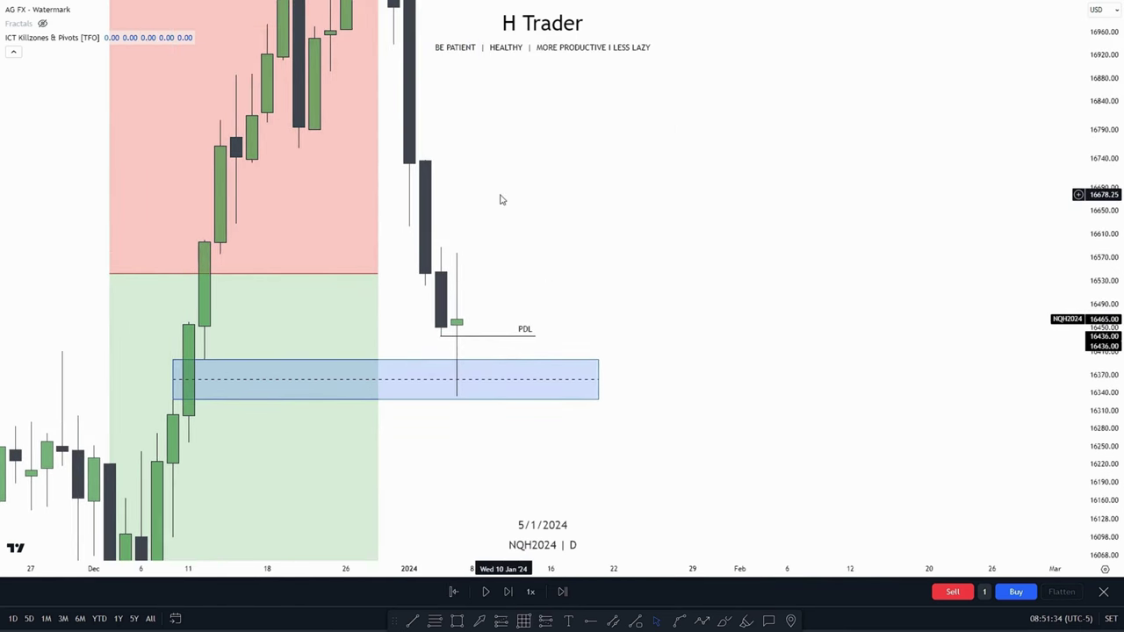
scroll(624, 268, left, 2)
click(599, 305)
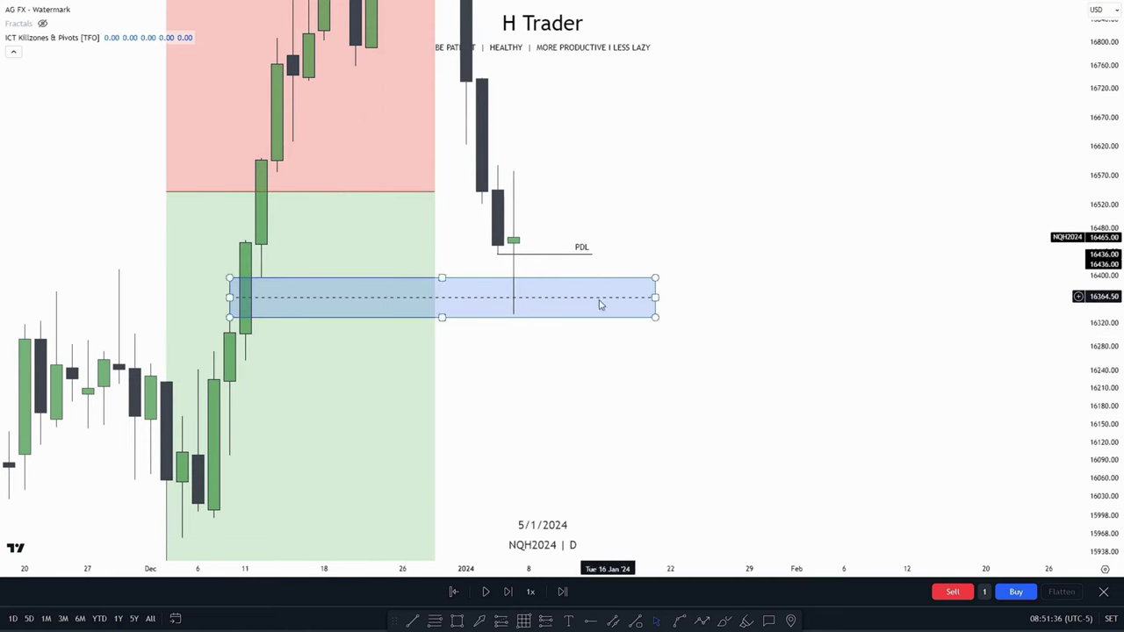
drag(567, 391, 571, 449)
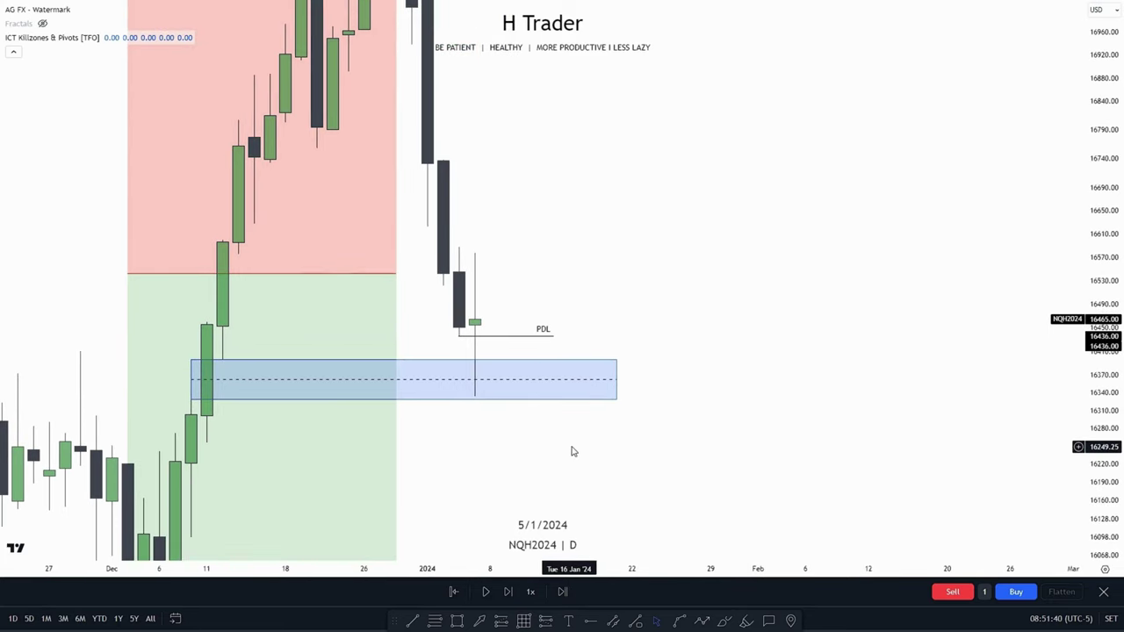
scroll(607, 369, right, 2)
scroll(685, 311, right, 3)
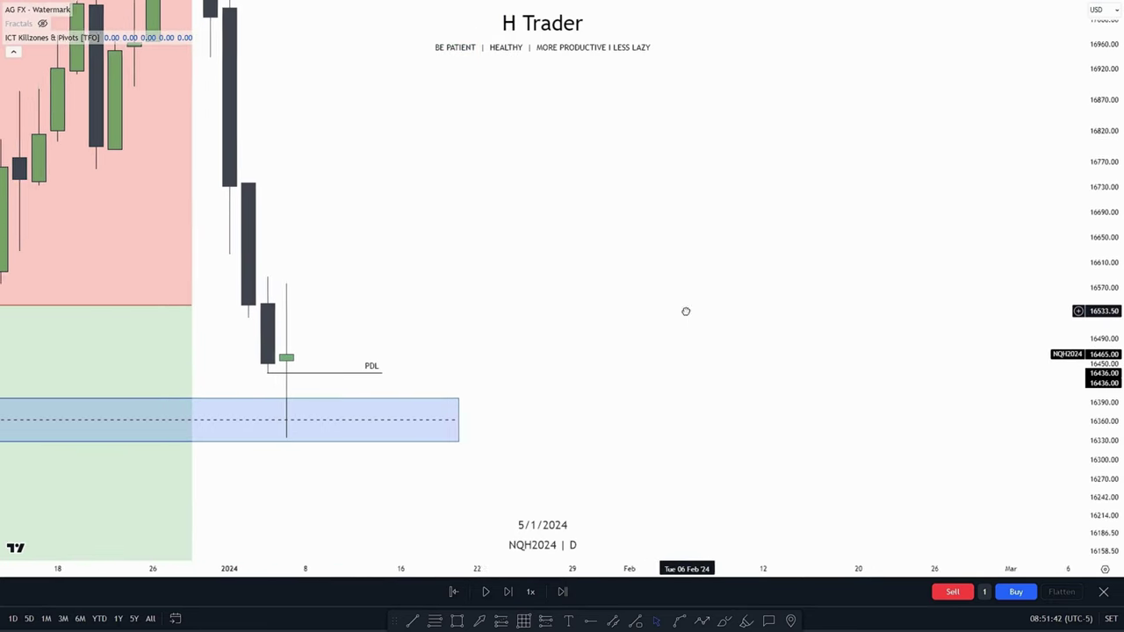
click(408, 621)
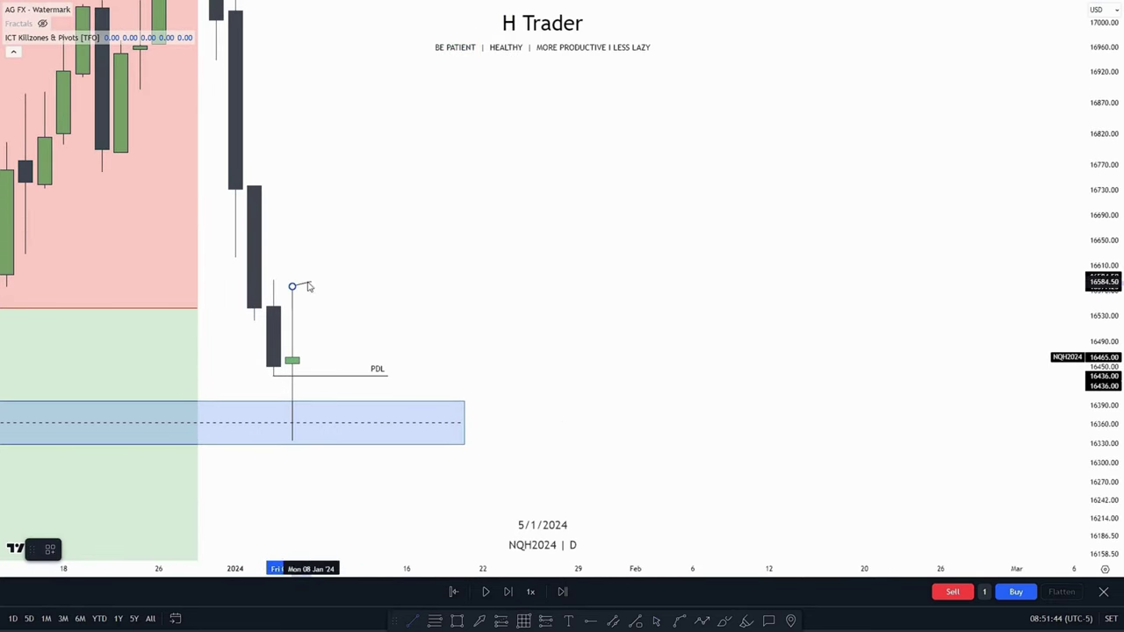
click(437, 298)
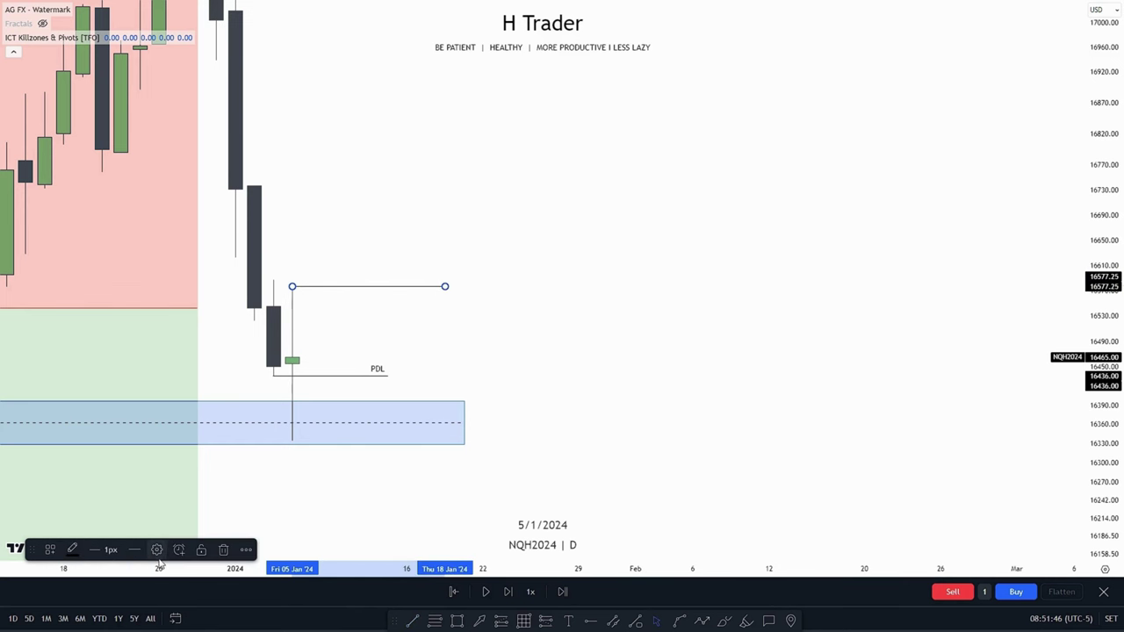
click(157, 550)
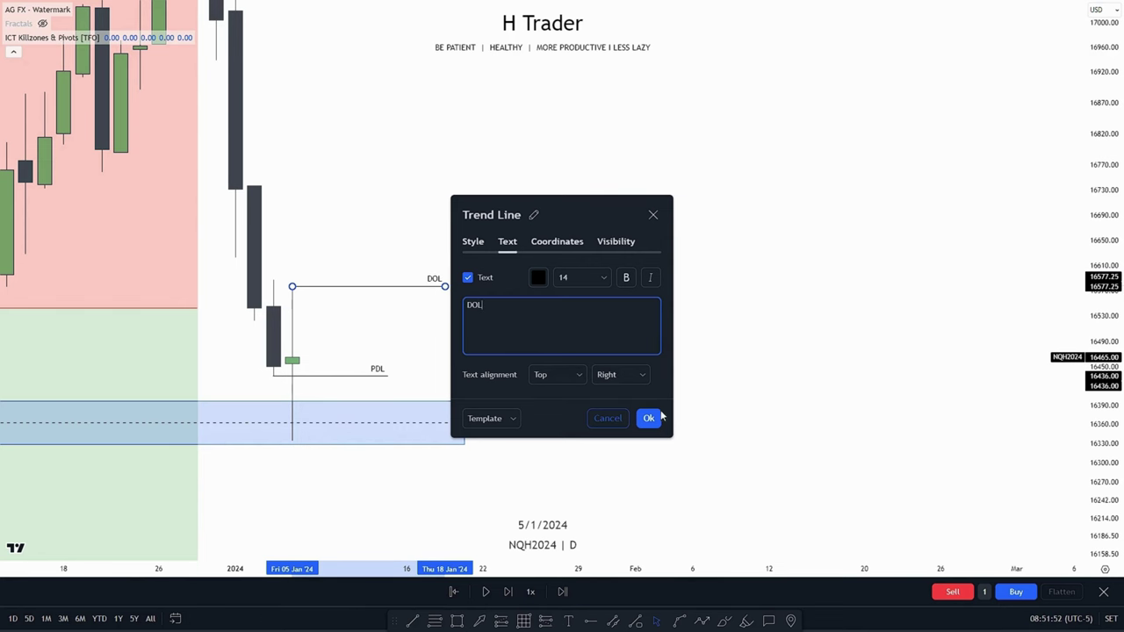
click(654, 418)
Draw a second rectangle zone from the 2 January 2024 low at 16622.50 down to the 4 January high, extending past the DOL line
drag(675, 413, 759, 420)
drag(1104, 377, 1104, 351)
drag(531, 304, 640, 288)
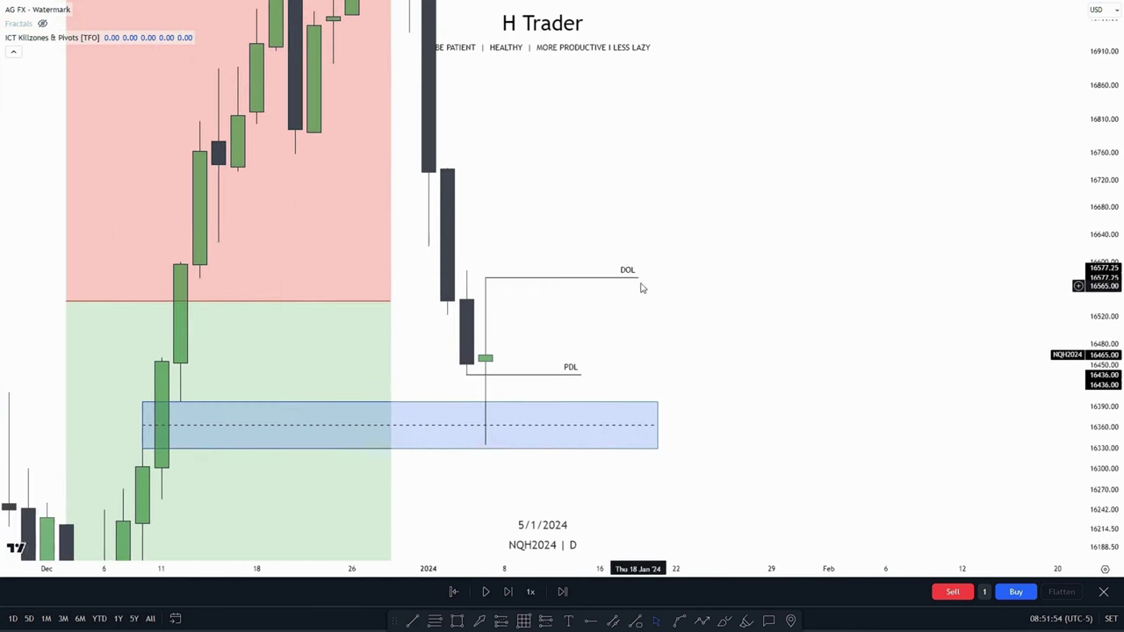
drag(637, 349, 604, 250)
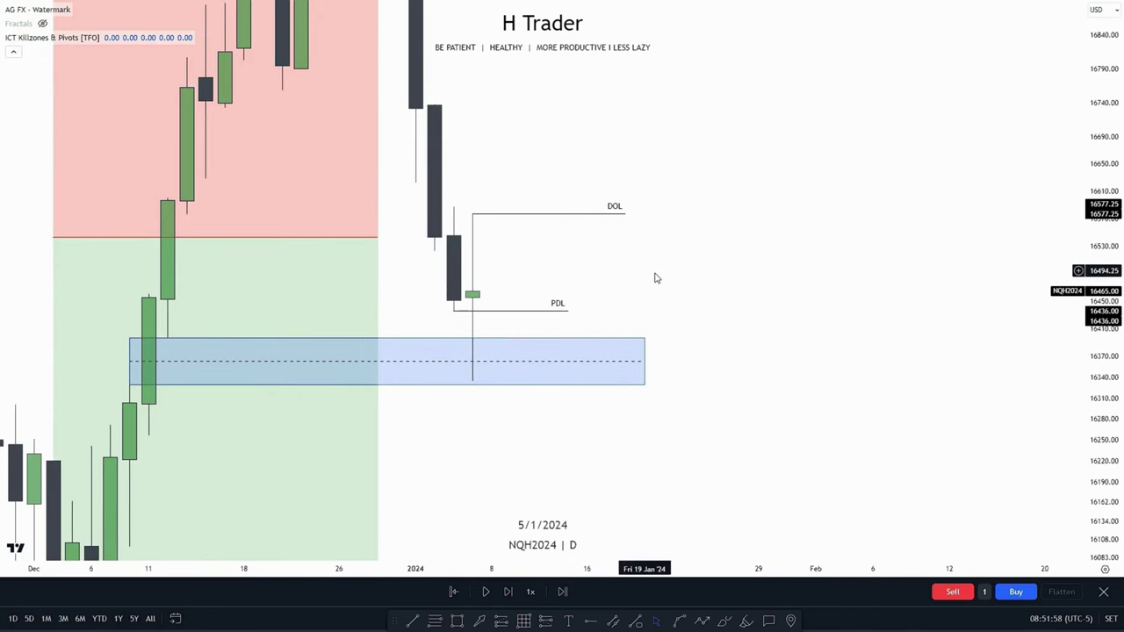
drag(655, 278, 530, 358)
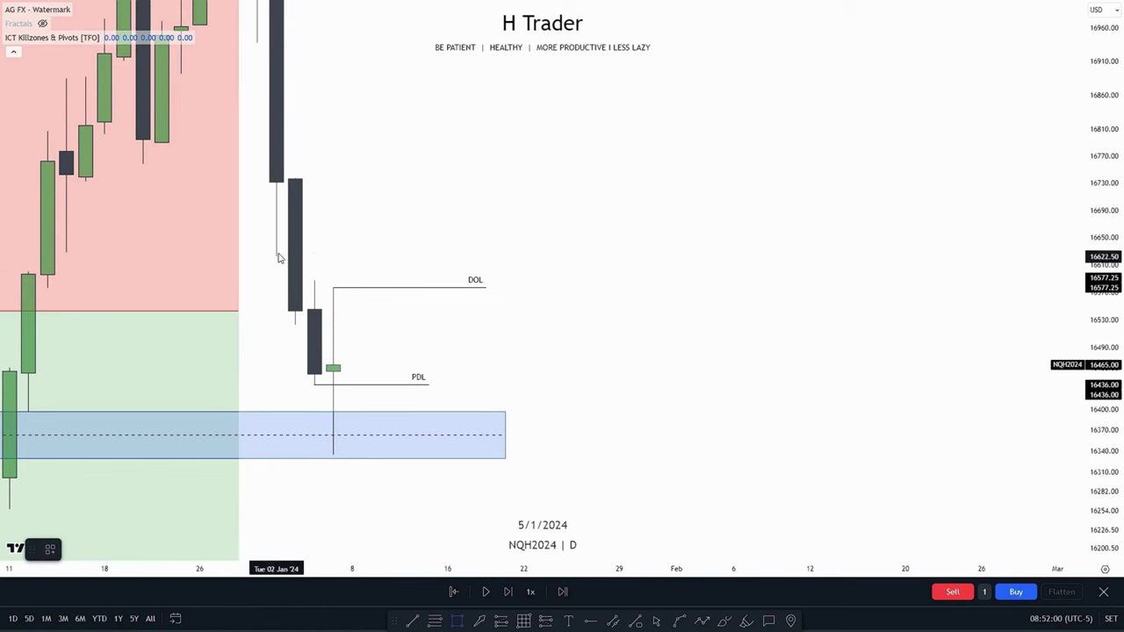
mouse_move(277, 257)
mouse_down()
mouse_move(314, 281)
mouse_move(562, 268)
mouse_up()
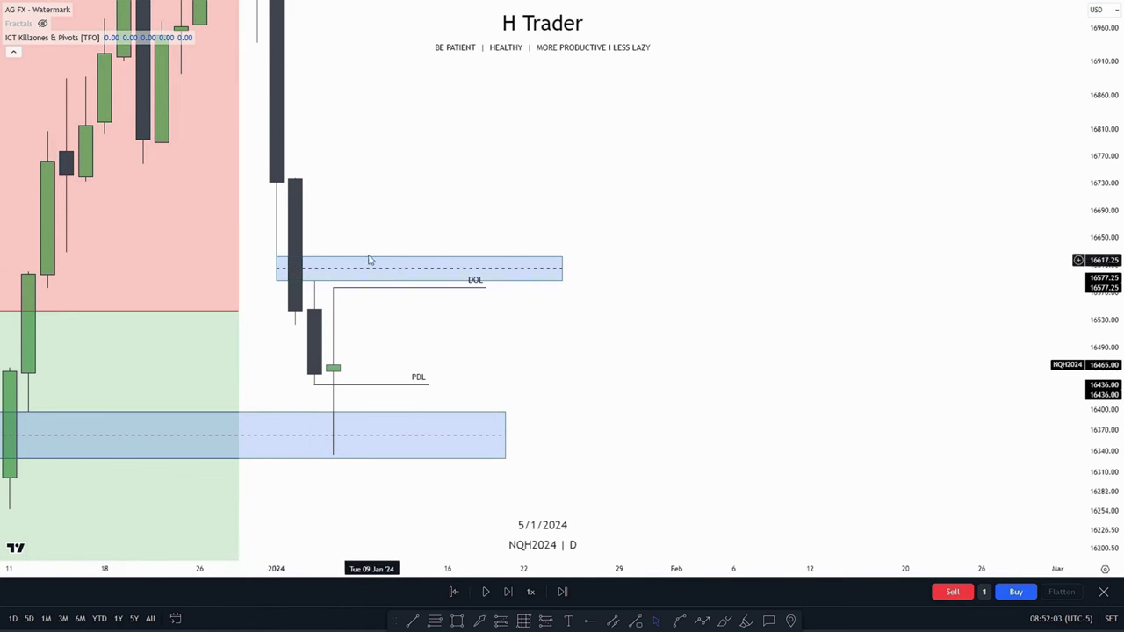
click(320, 282)
Run the bar replay on the 240-minute chart forward to the 8 January 2024 10:00 candle
drag(422, 414, 499, 379)
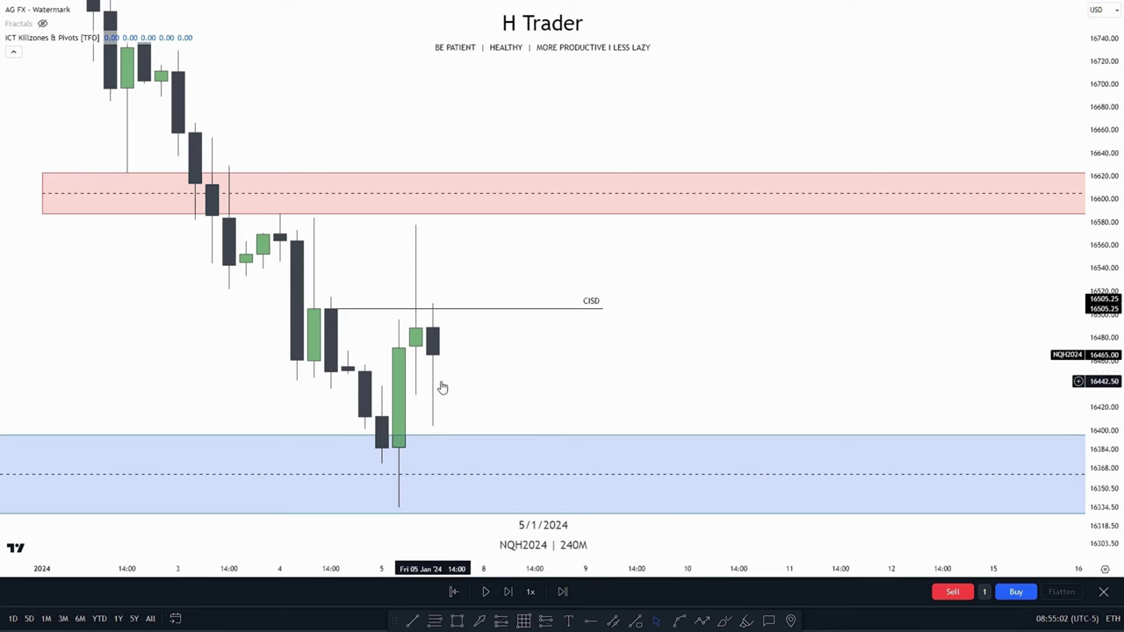
drag(502, 383, 521, 266)
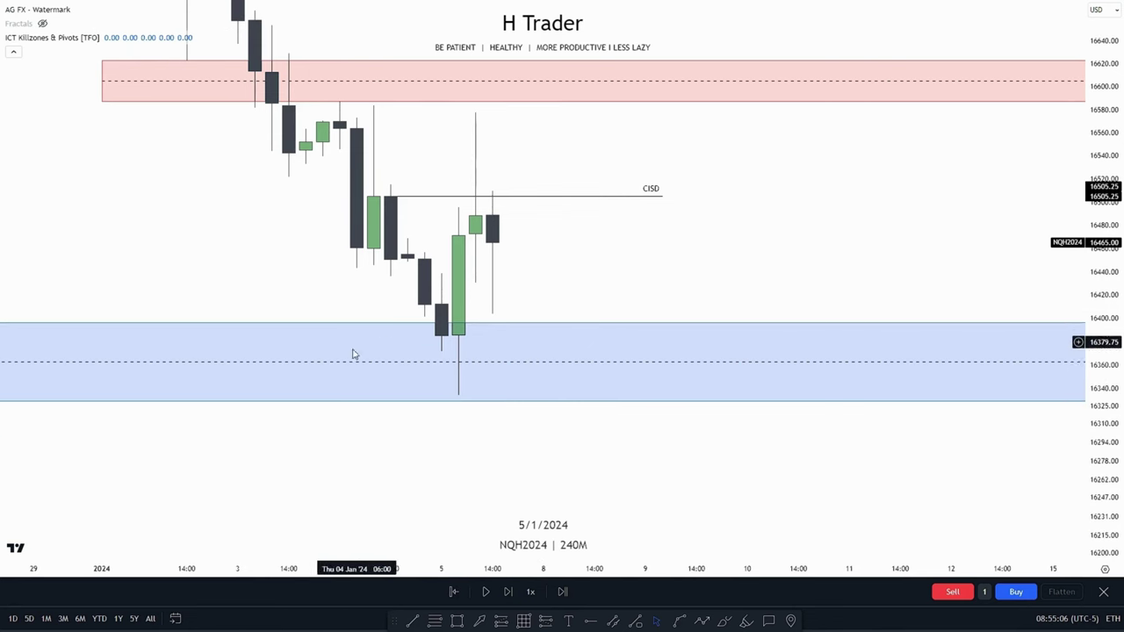
drag(590, 314, 456, 311)
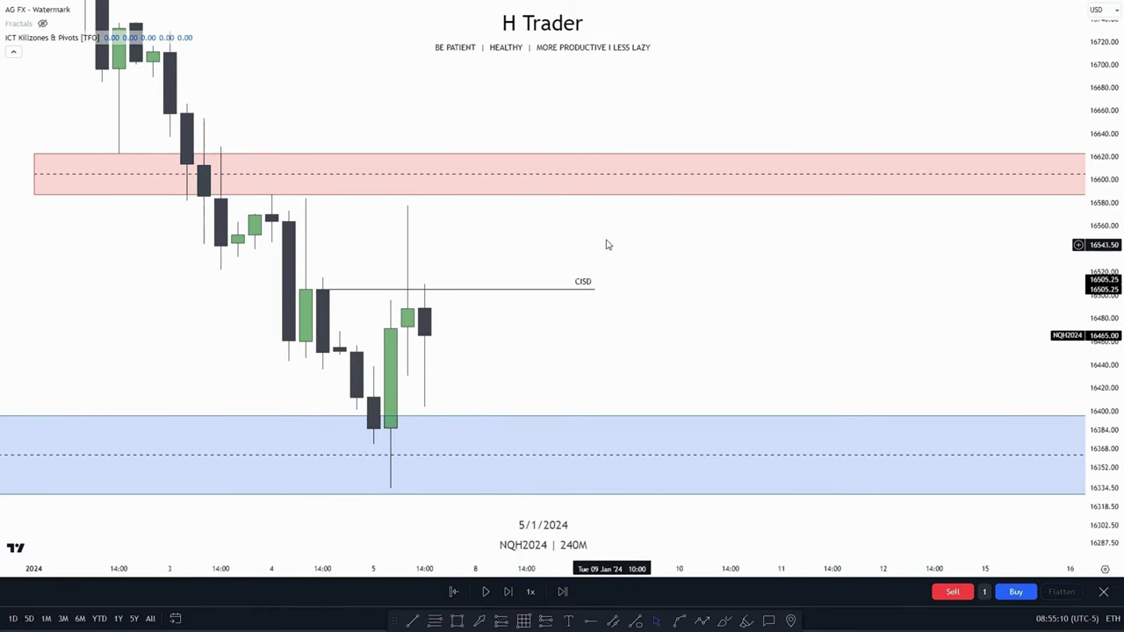
drag(526, 363, 532, 408)
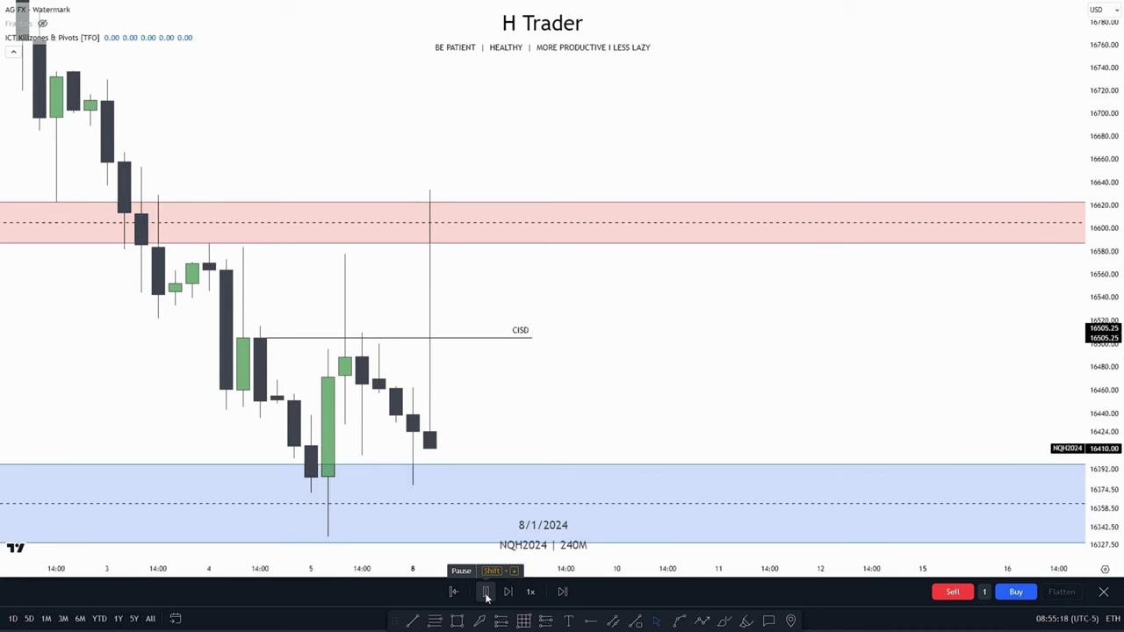
click(486, 592)
drag(569, 342, 527, 418)
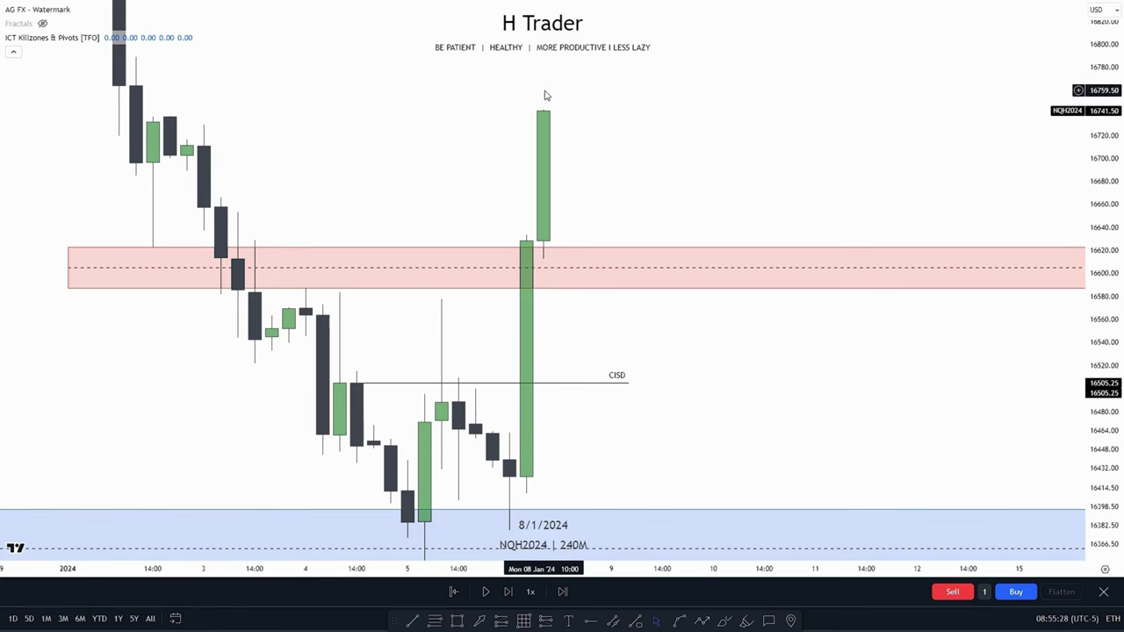
Advance the 240-minute bar replay to the 8 January 2024 18:00 candle
drag(645, 148, 607, 221)
drag(1114, 150, 1114, 204)
scroll(632, 222, down, 1)
drag(633, 221, 519, 241)
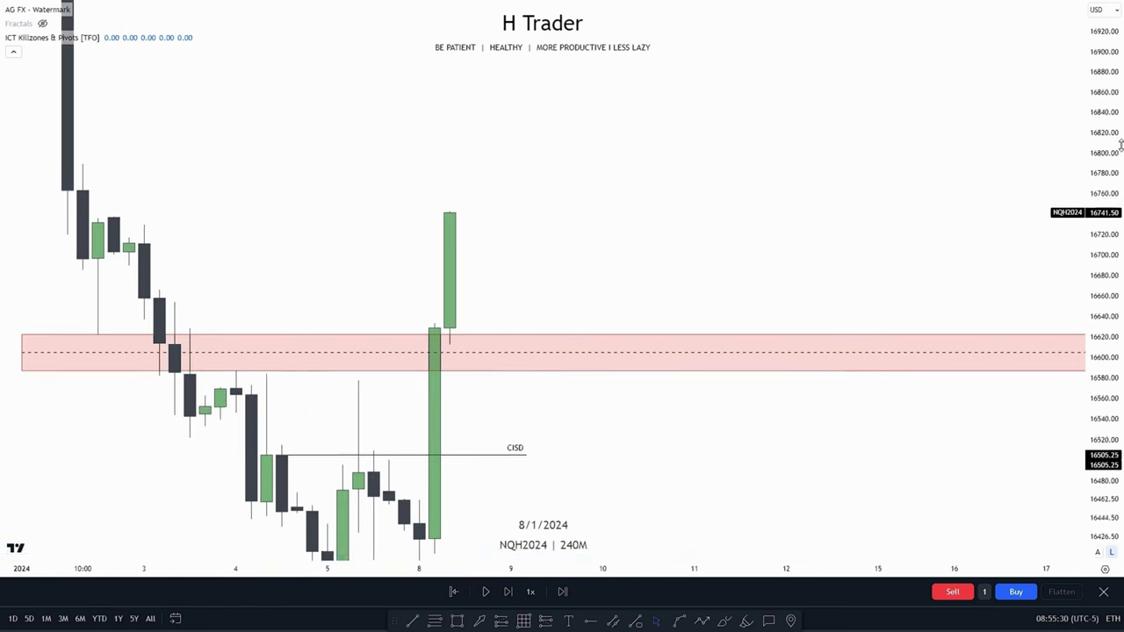
drag(1121, 145, 1122, 188)
drag(569, 253, 650, 252)
drag(412, 236, 344, 258)
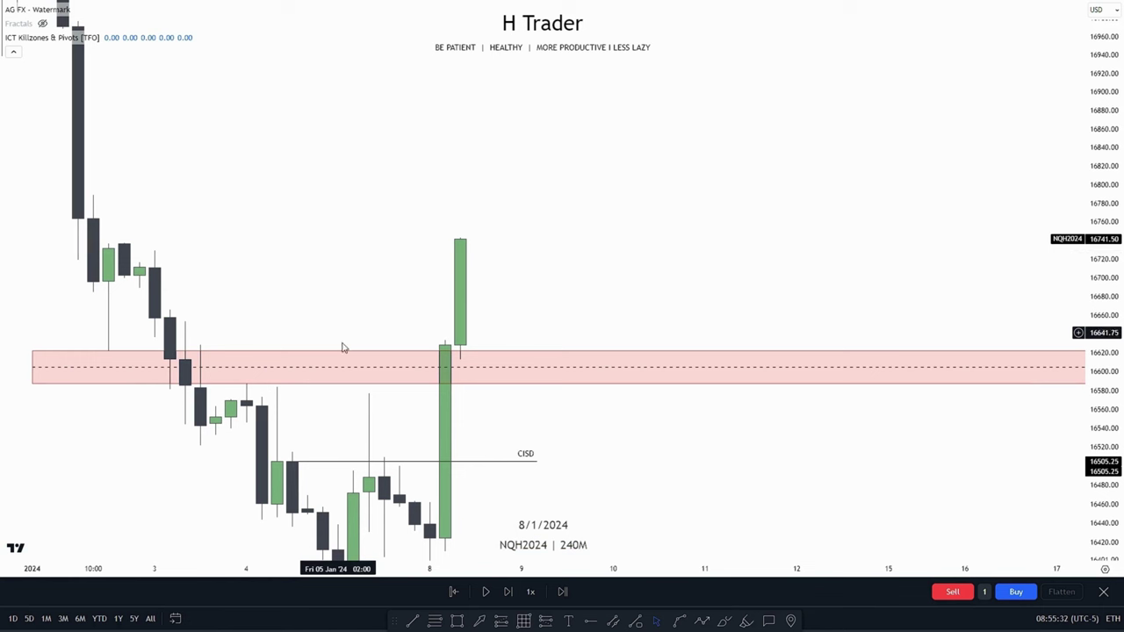
click(487, 594)
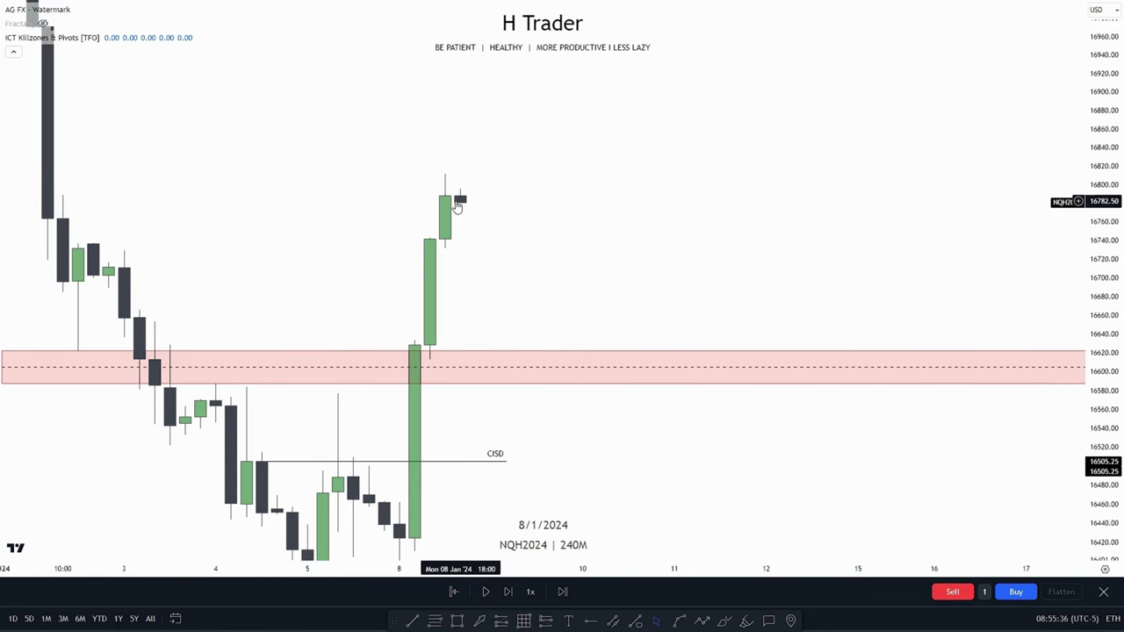
Advance the bar replay to the 8 January 2024 22:00 candle and bring the red zone and CISD line into view
drag(490, 187, 488, 308)
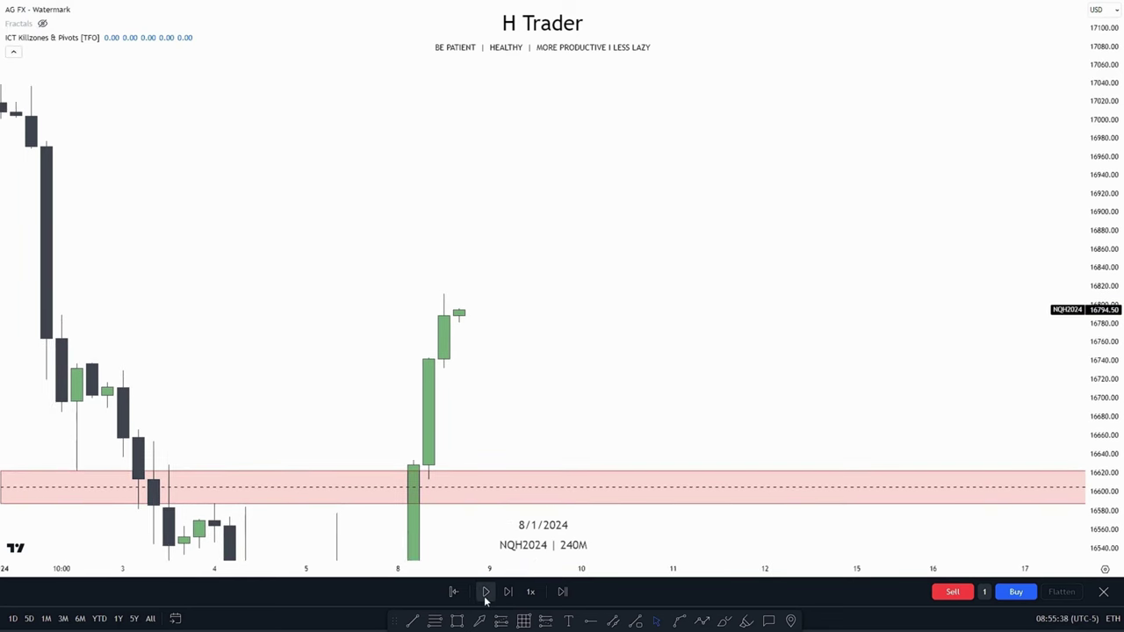
click(486, 592)
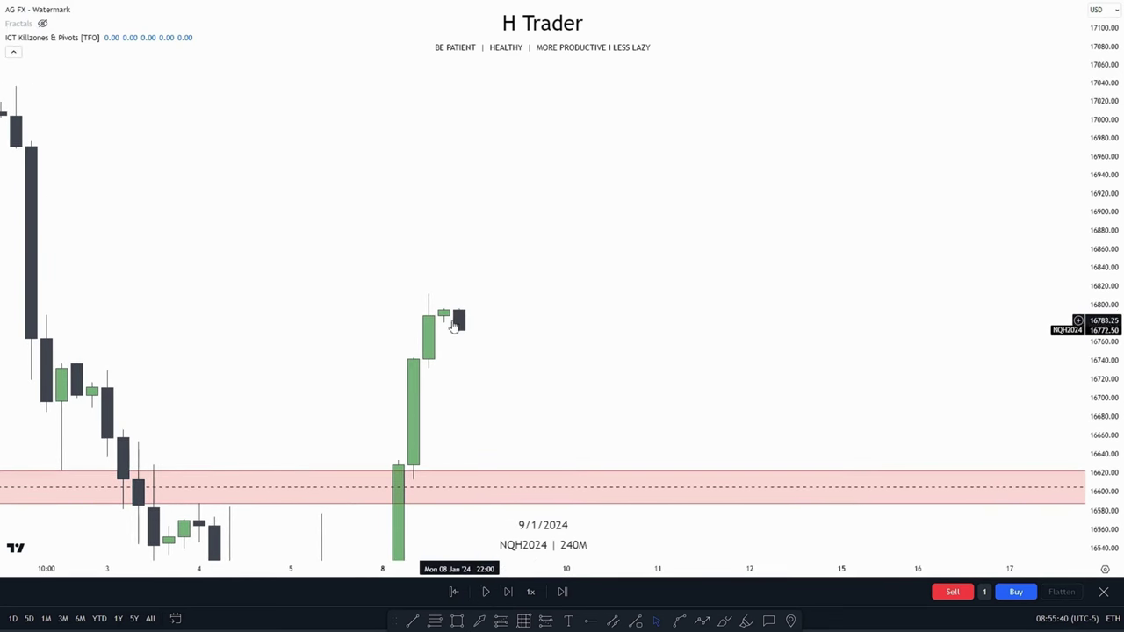
drag(714, 311, 782, 276)
drag(941, 331, 946, 275)
drag(777, 291, 779, 300)
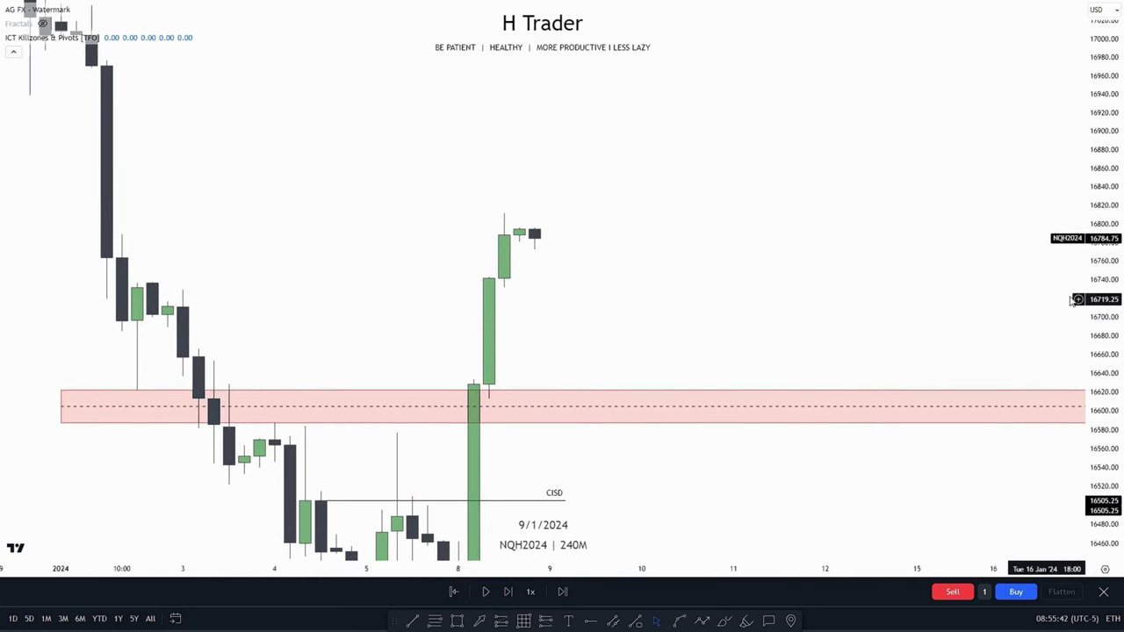
Examine the 8 January price move against the red zone, the CISD line and the blue zone on the 240-minute chart
drag(1101, 302, 1094, 263)
drag(749, 512, 684, 373)
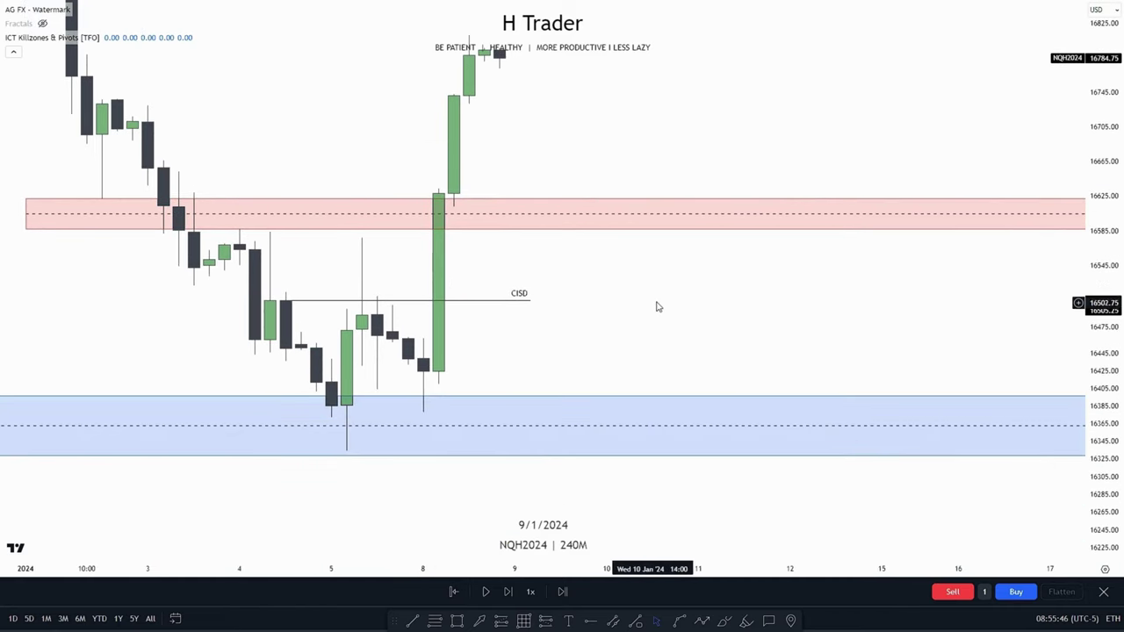
drag(658, 306, 714, 357)
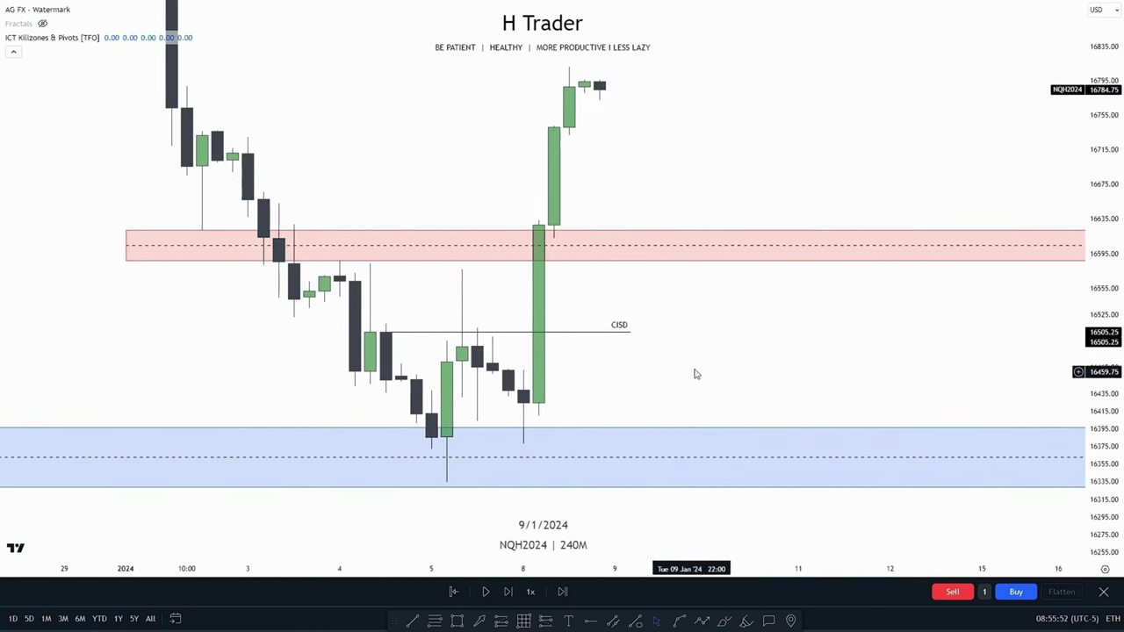
drag(690, 316, 657, 198)
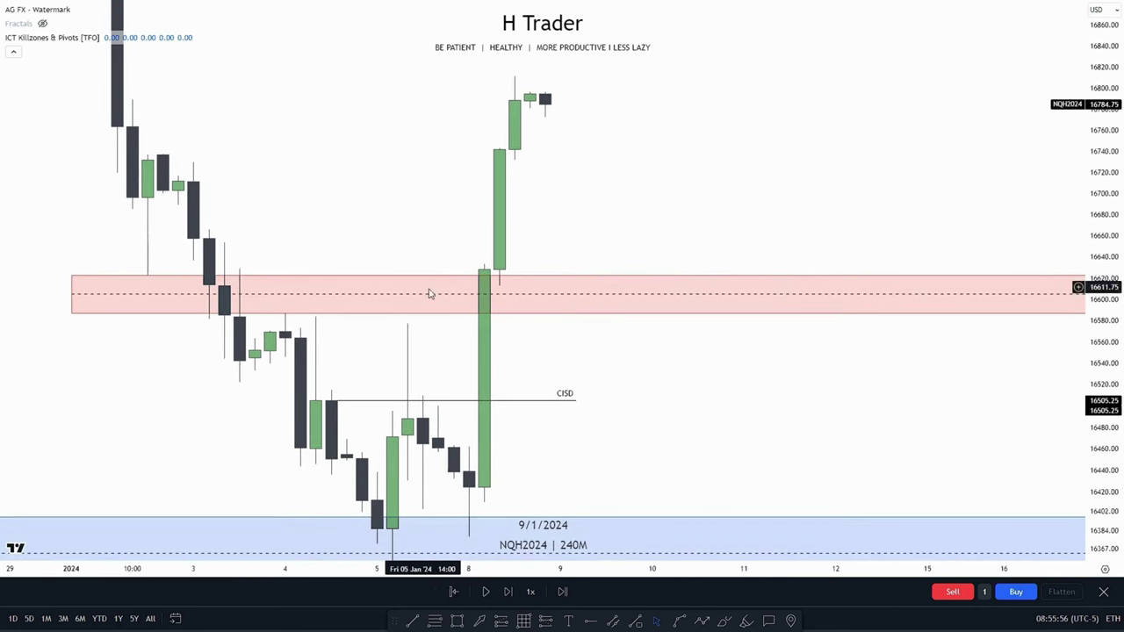
drag(533, 90, 543, 118)
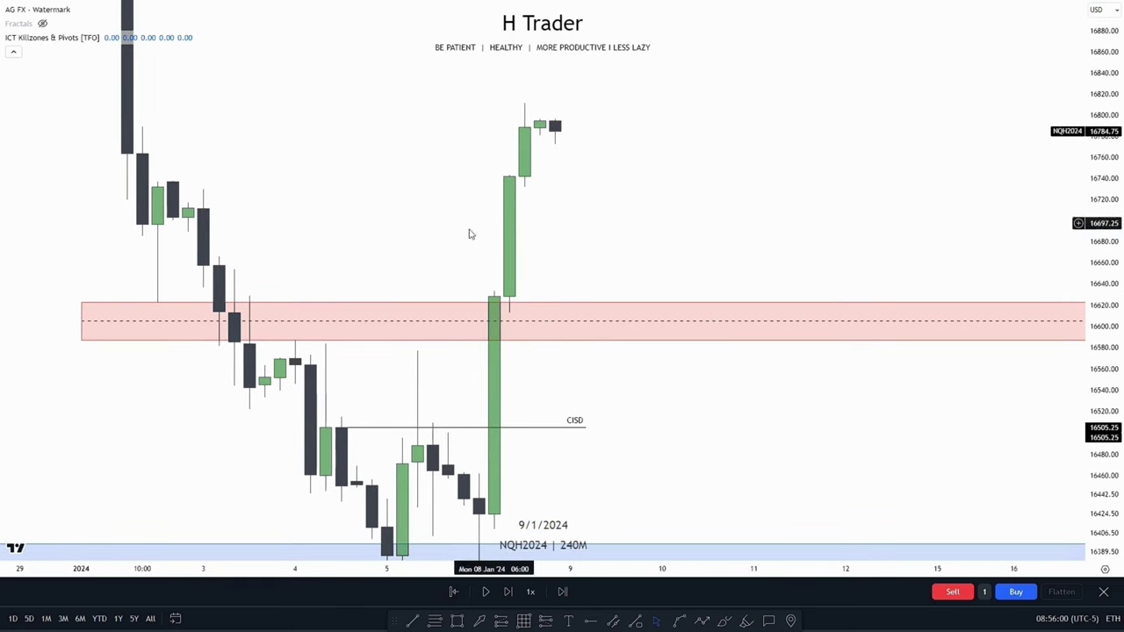
drag(677, 247, 708, 383)
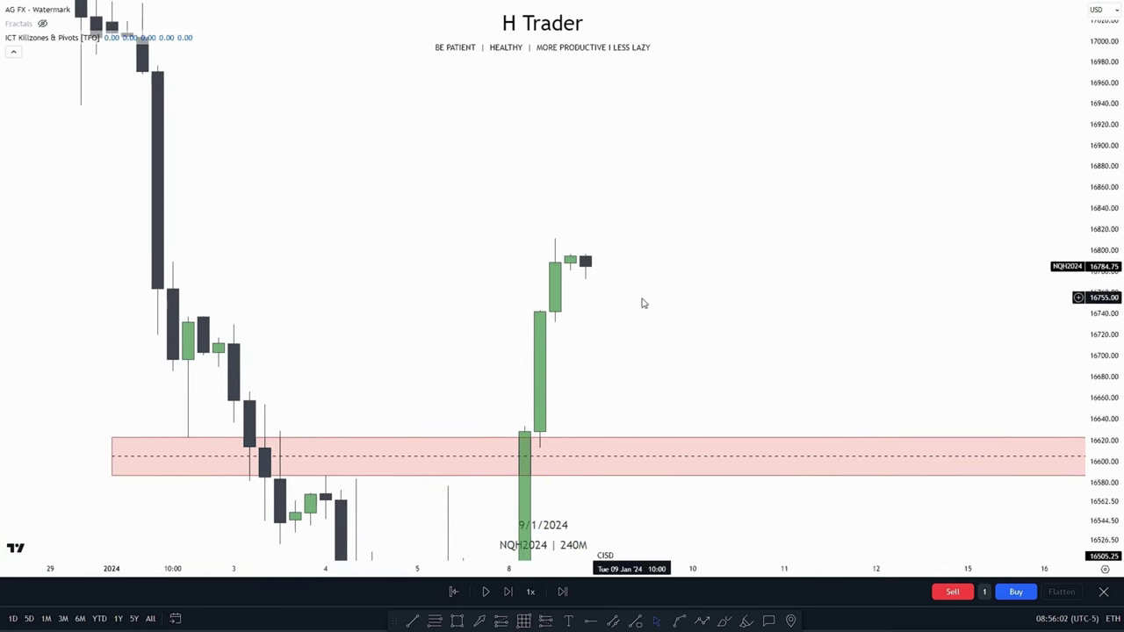
mouse_move(642, 302)
mouse_down()
mouse_move(757, 357)
mouse_move(662, 296)
mouse_up()
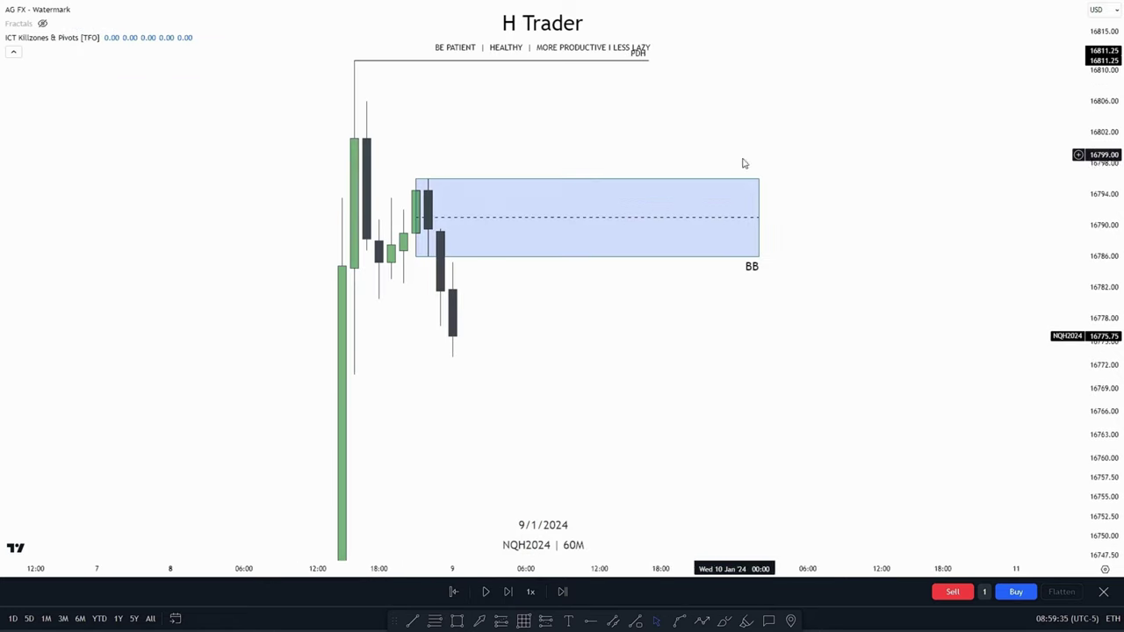
Examine the 60-minute chart around the red zone, the 16577.25 level, the CISD line and the PDL line
drag(893, 416, 933, 219)
drag(1075, 92, 970, 297)
drag(1078, 192, 1103, 461)
scroll(1010, 465, down, 3)
drag(967, 456, 871, 133)
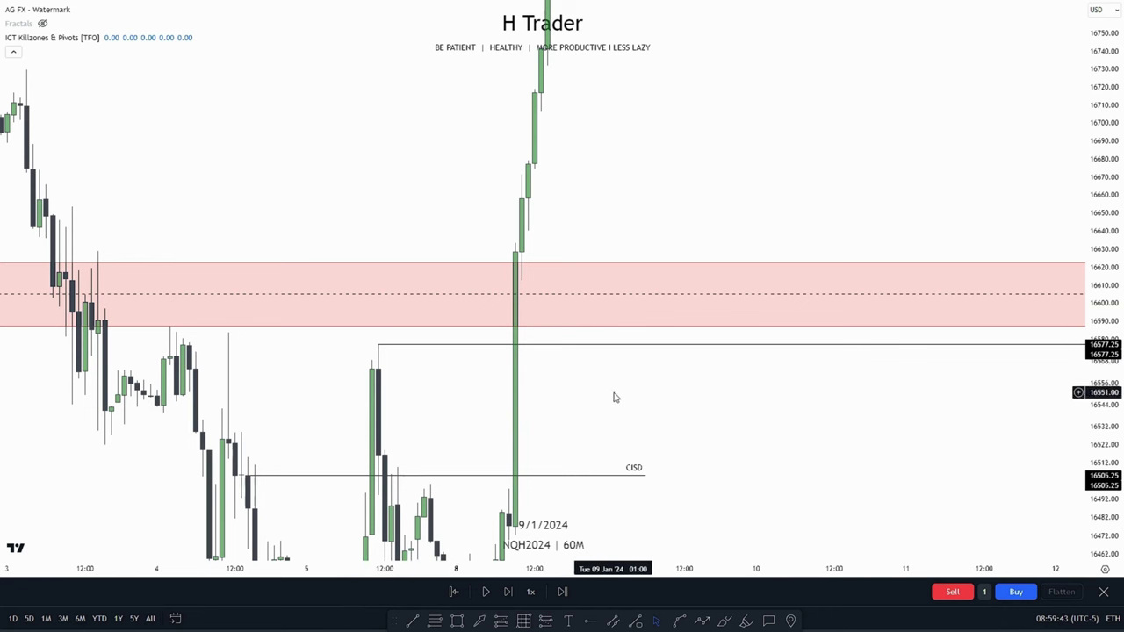
drag(615, 398, 594, 329)
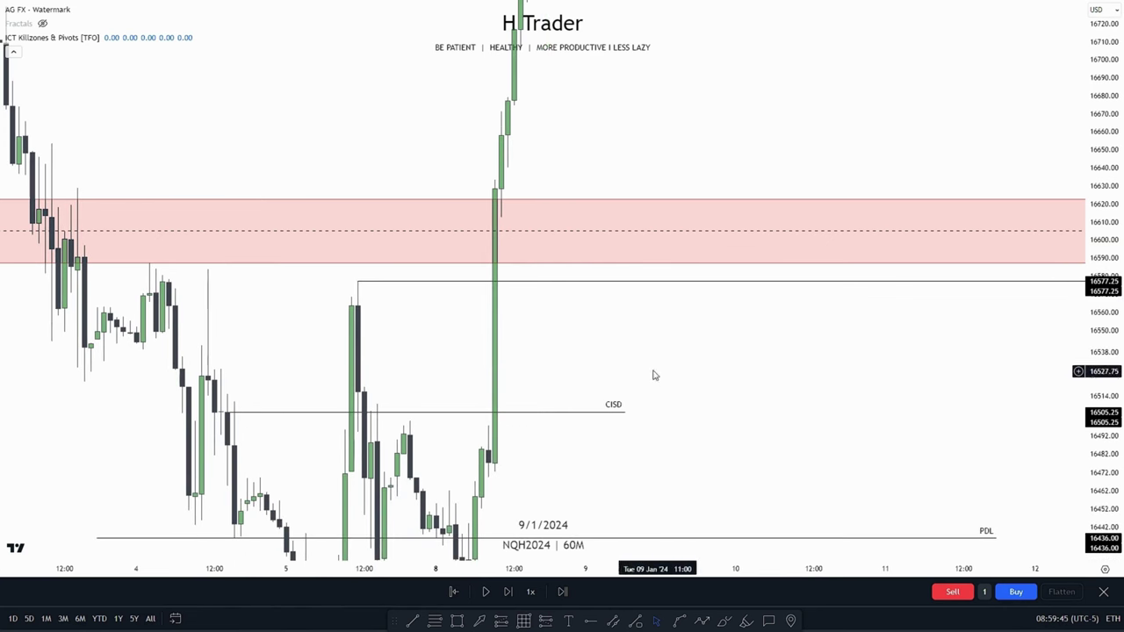
drag(671, 314, 699, 461)
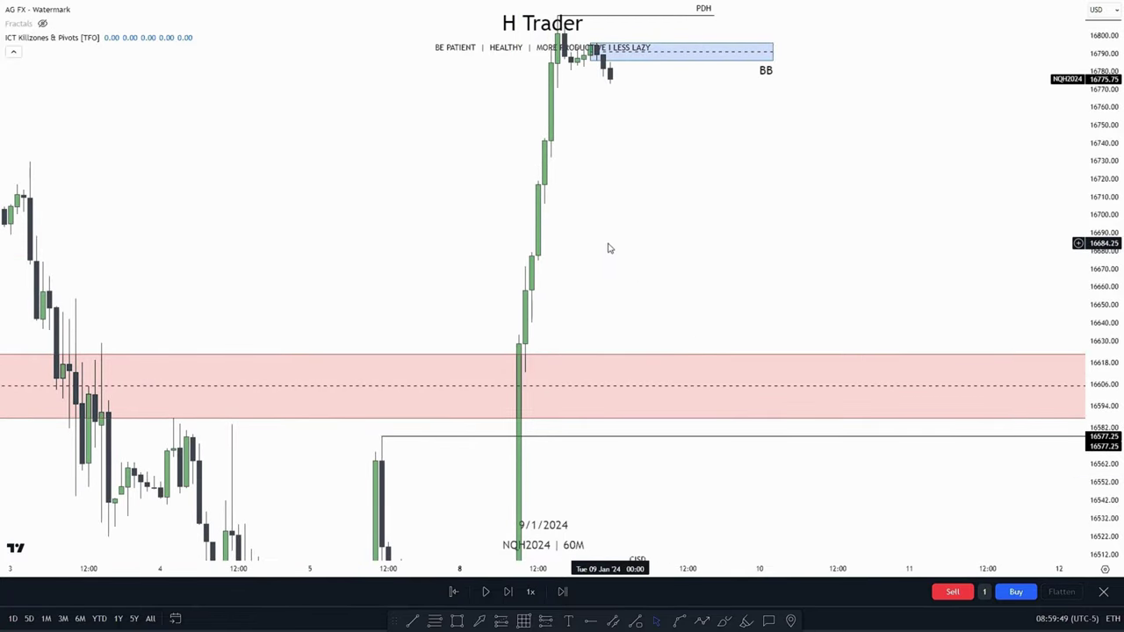
Examine the latest 60-minute candles against the BB zone and the PDH line
drag(609, 248, 640, 416)
drag(1111, 436, 1099, 5)
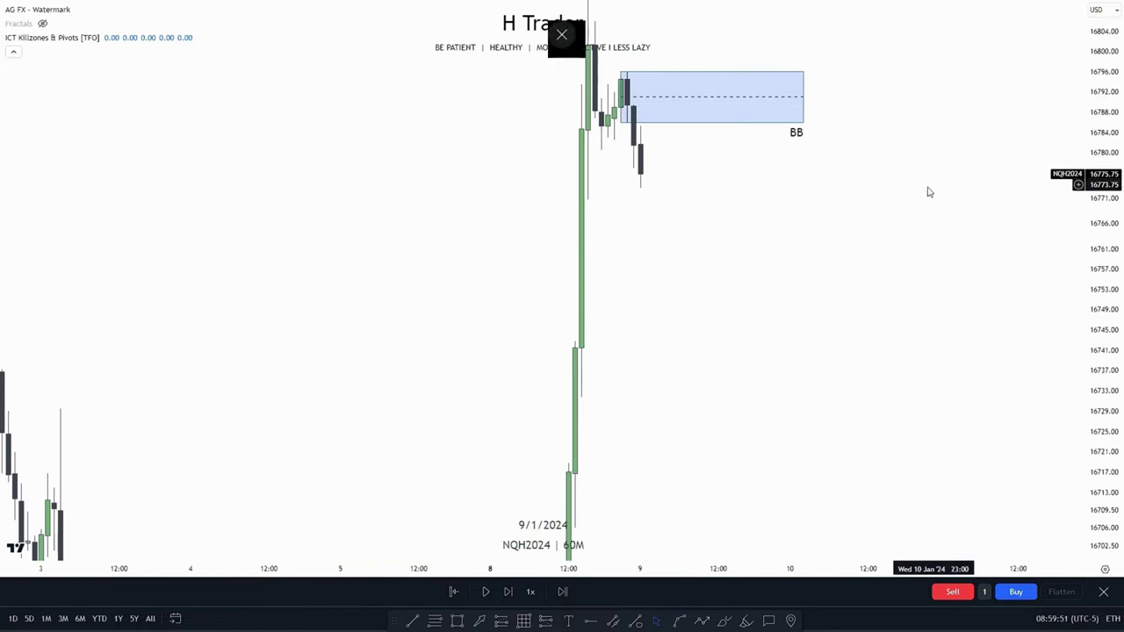
drag(737, 246, 748, 441)
drag(1091, 425, 1120, 245)
drag(868, 436, 939, 368)
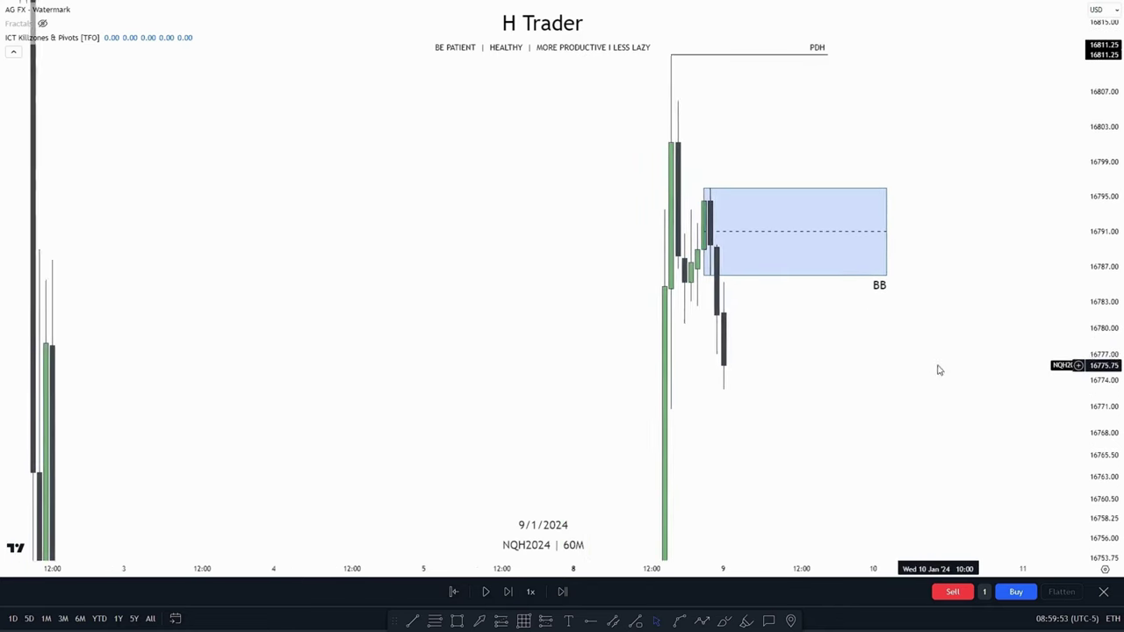
scroll(790, 364, up, 5)
drag(557, 343, 575, 305)
drag(1104, 266, 1108, 502)
drag(706, 446, 660, 317)
drag(479, 513, 529, 447)
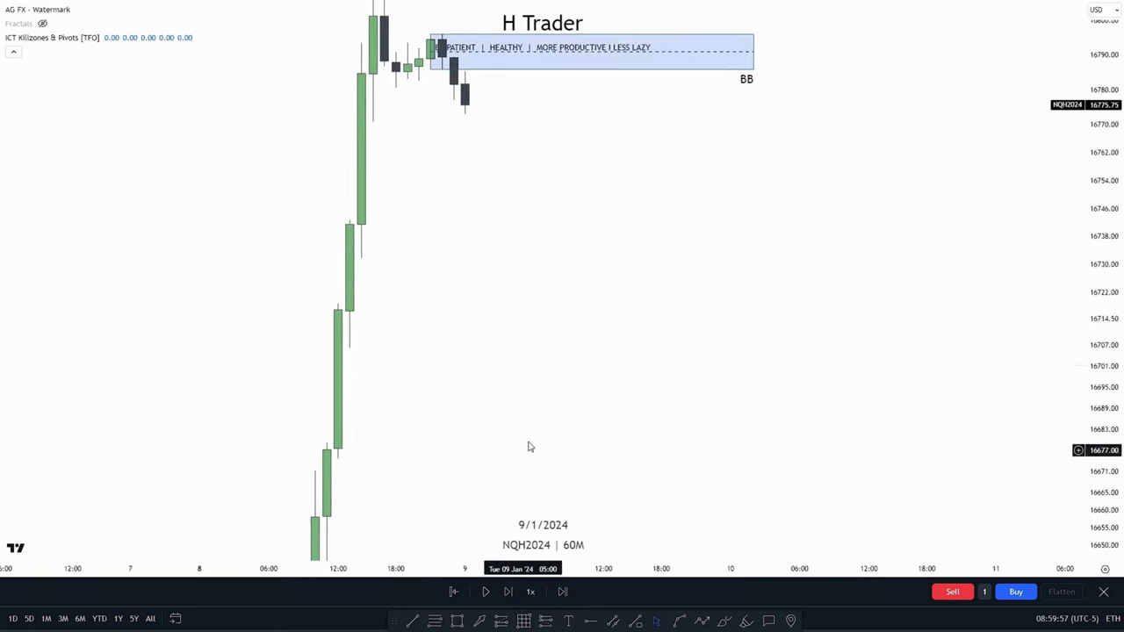
Compare the 60-minute BB zone and PDH with the red zone below, and inspect the first 9 January candles closely
drag(1120, 180, 1089, 337)
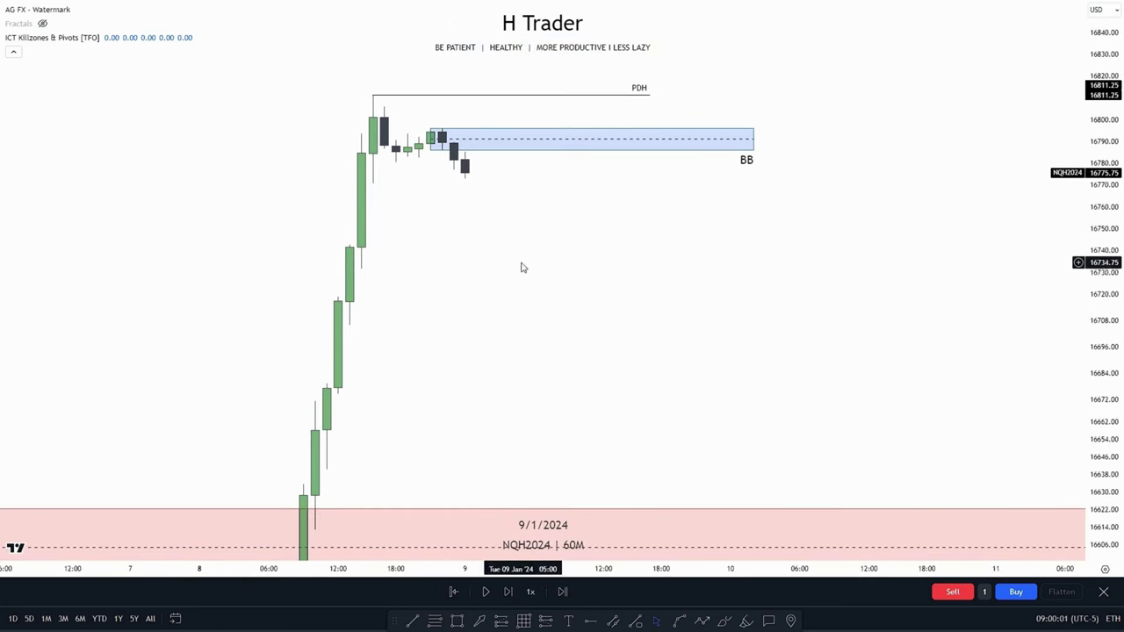
drag(580, 265, 641, 382)
drag(1116, 488, 1121, 132)
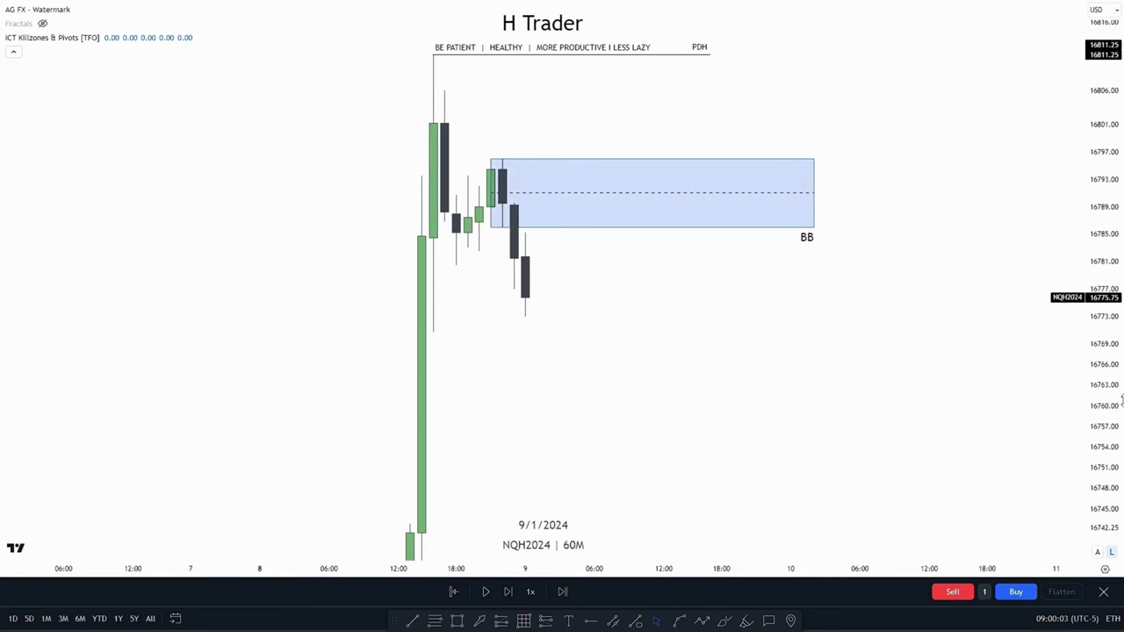
drag(1121, 396, 1120, 263)
drag(656, 281, 644, 369)
scroll(593, 379, up, 2)
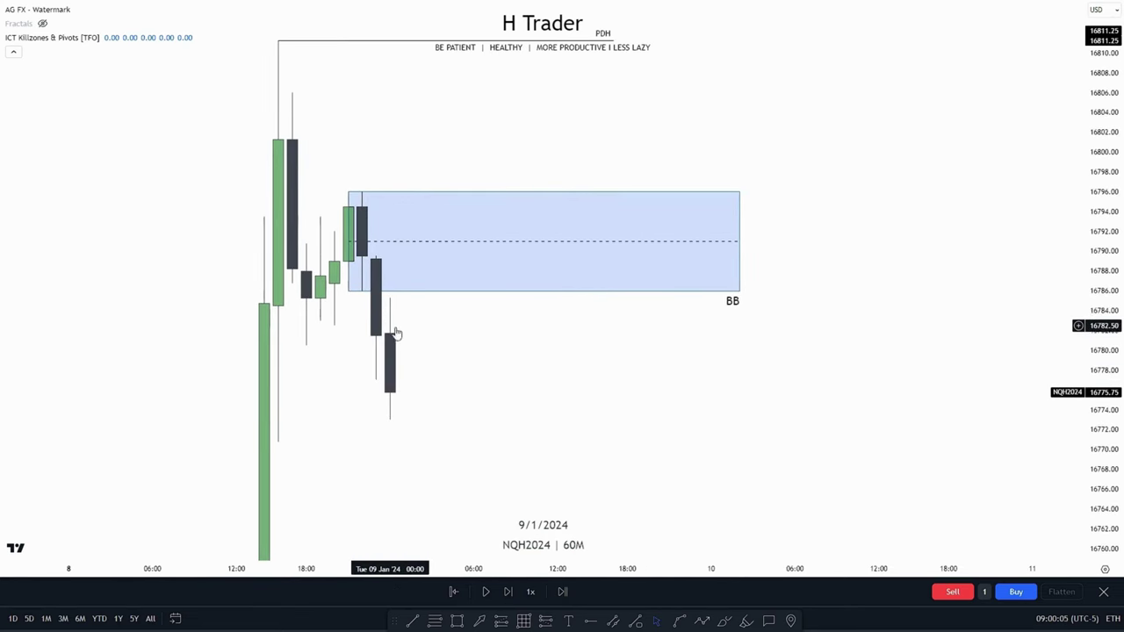
drag(492, 339, 478, 311)
drag(567, 350, 622, 289)
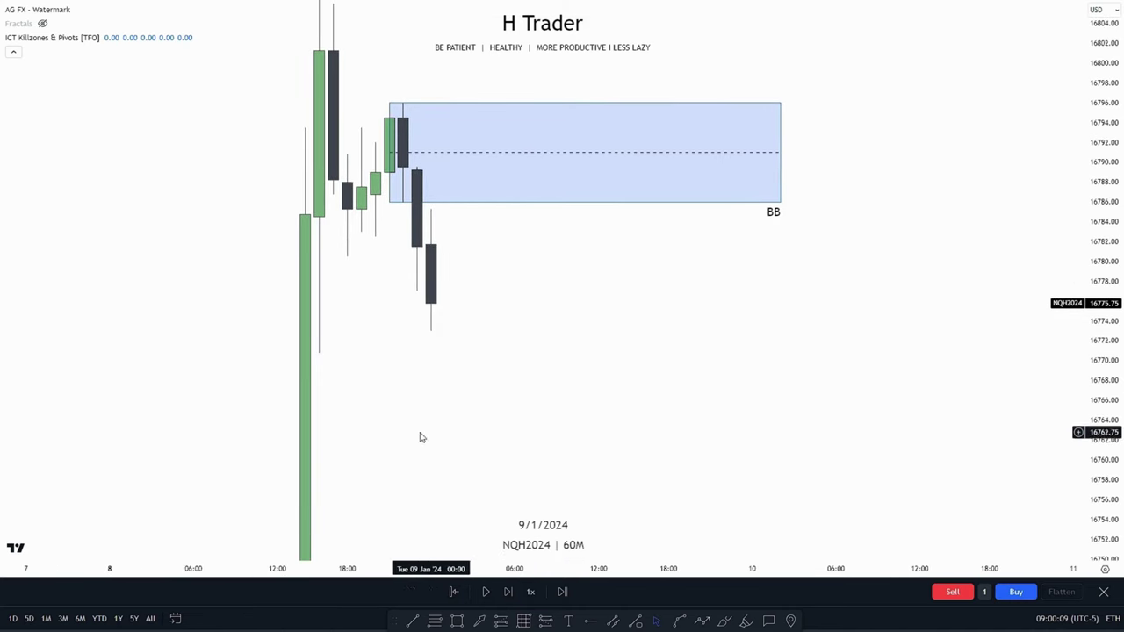
drag(562, 318, 496, 469)
drag(446, 397, 478, 178)
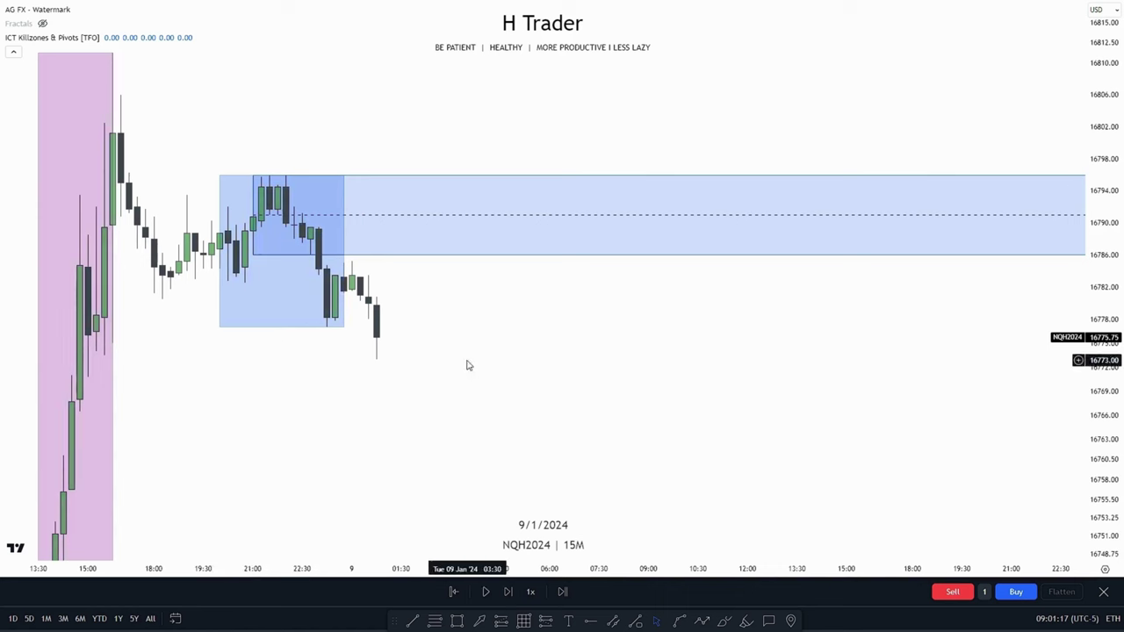
Set the replay speed to 3x and run the 15-minute replay to the 9 January 2024 03:00 candle
drag(534, 338, 659, 372)
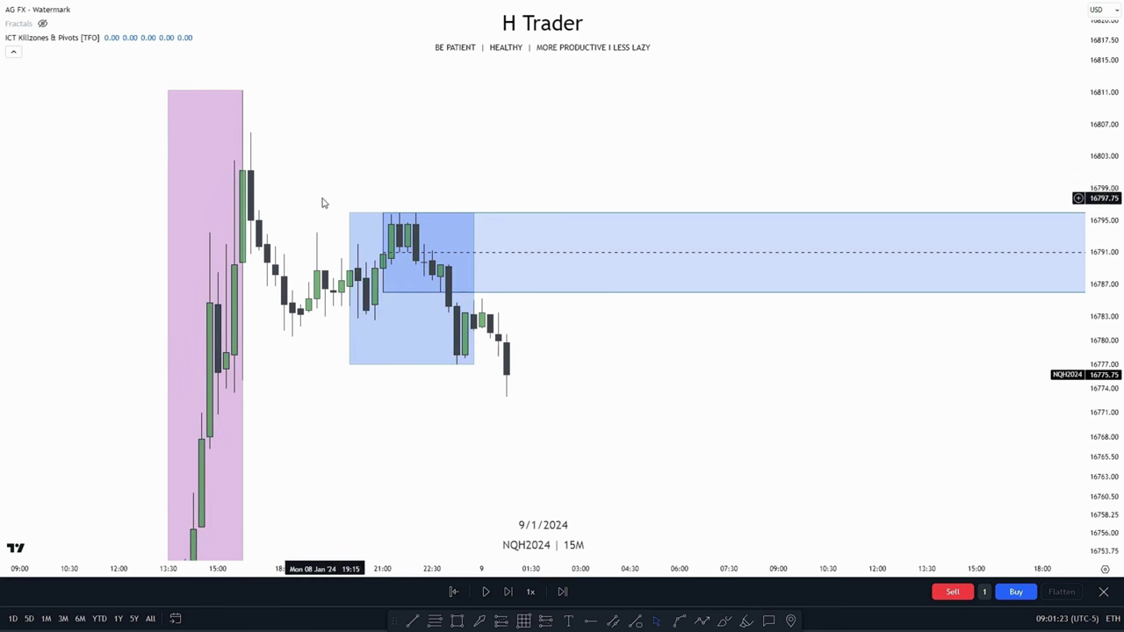
drag(642, 377, 668, 320)
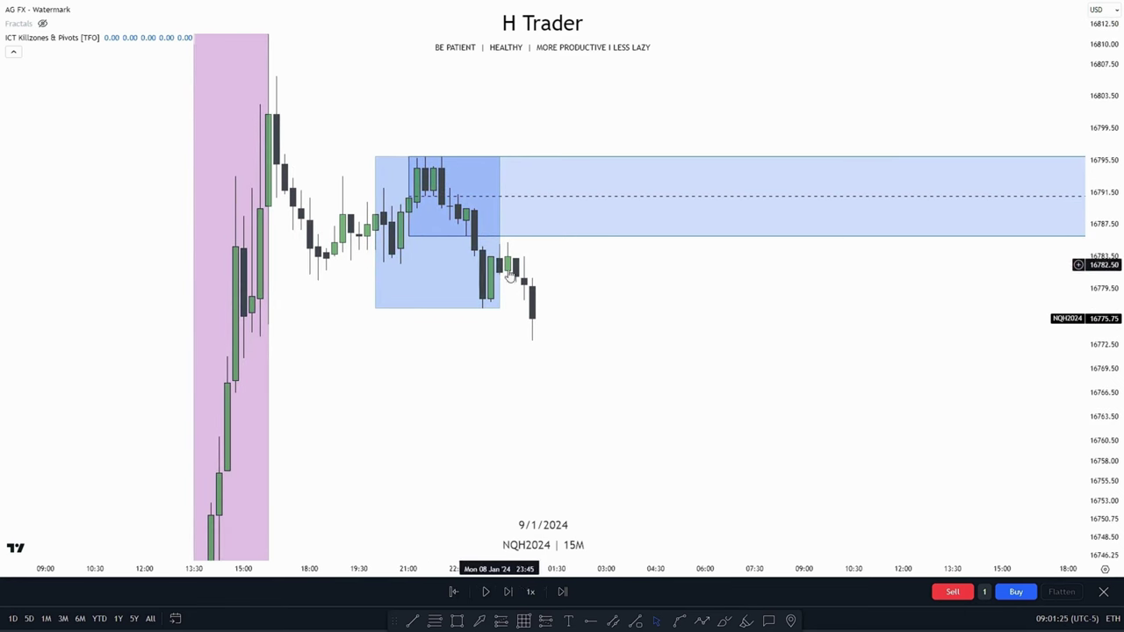
drag(510, 276, 581, 241)
drag(750, 304, 531, 354)
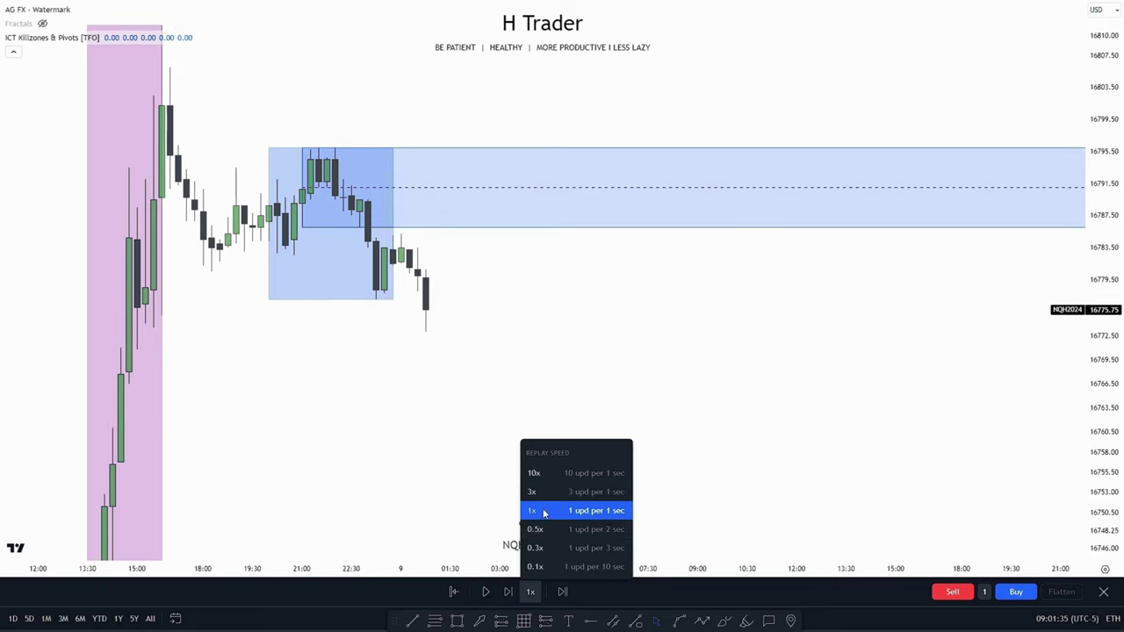
click(543, 492)
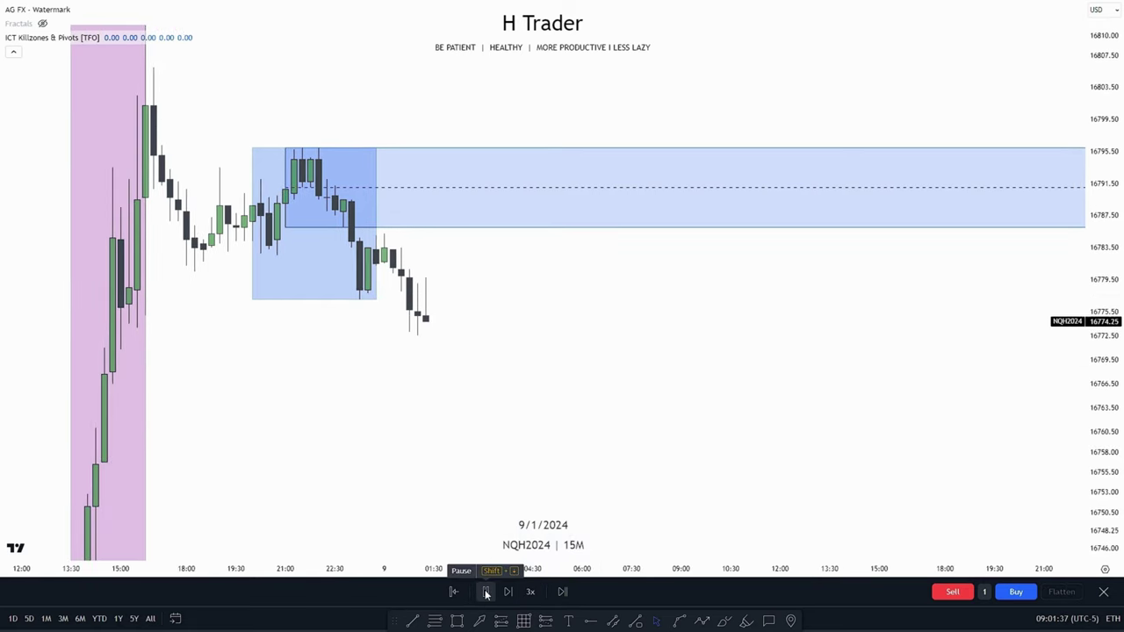
click(486, 594)
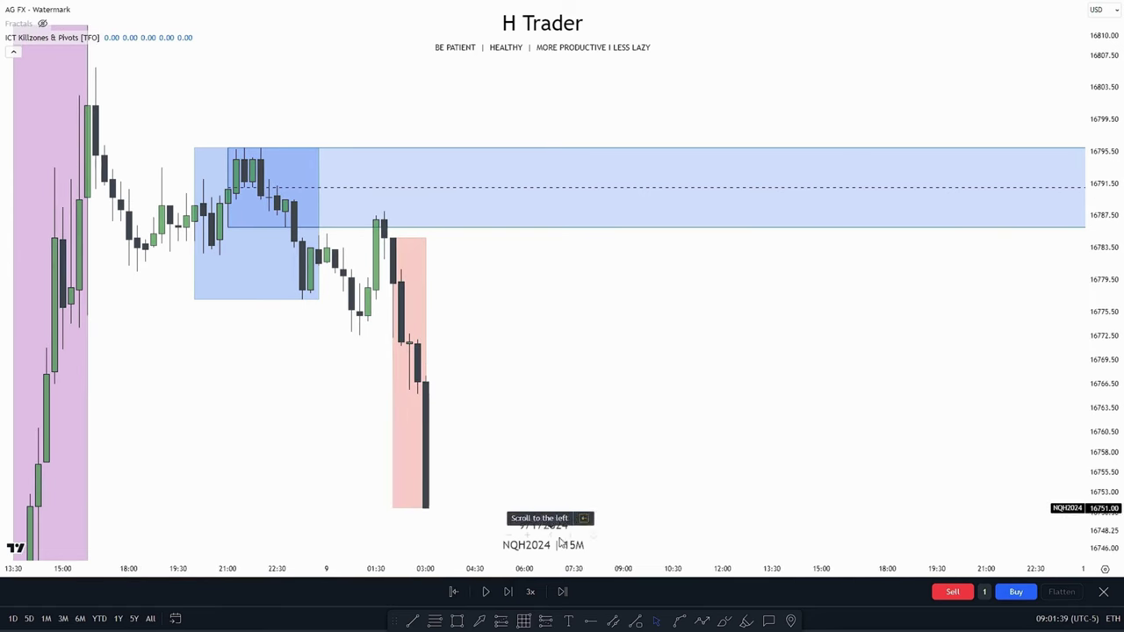
Run the 15-minute replay forward to the 9 January 2024 05:00 candle
drag(1106, 281, 1108, 379)
scroll(848, 460, down, 2)
drag(849, 461, 787, 382)
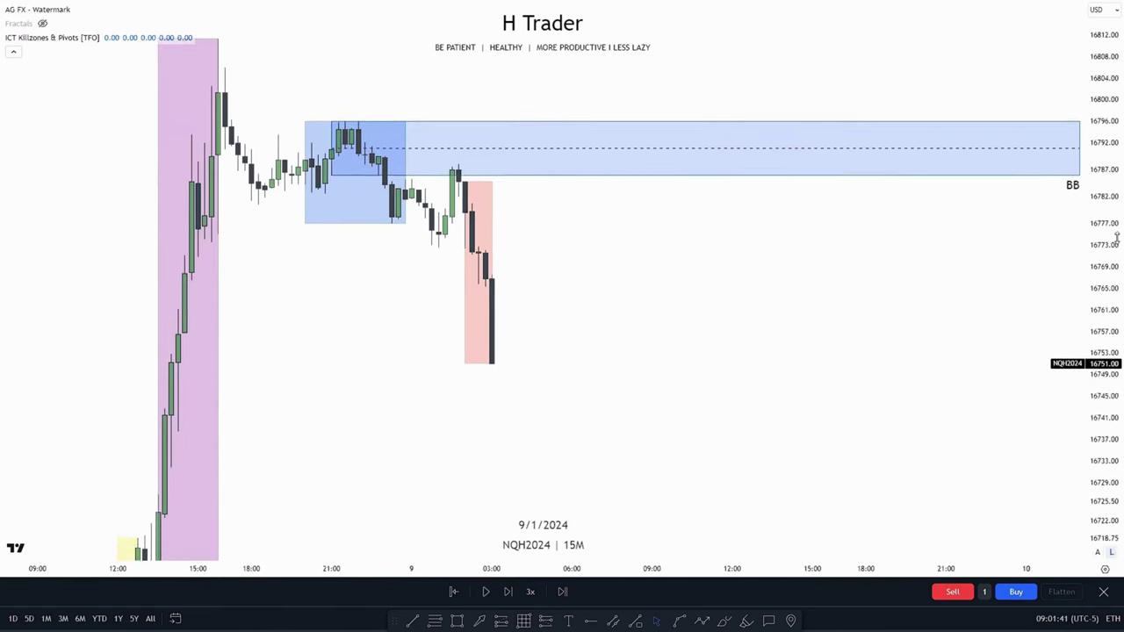
drag(1115, 239, 1115, 300)
drag(602, 371, 654, 313)
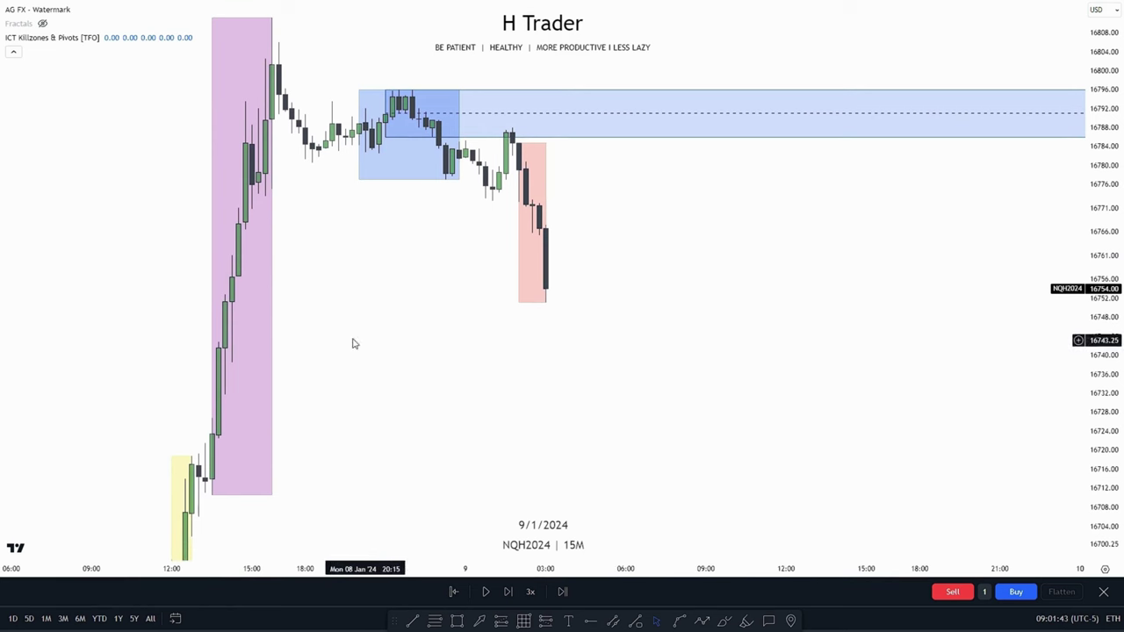
drag(484, 410, 433, 426)
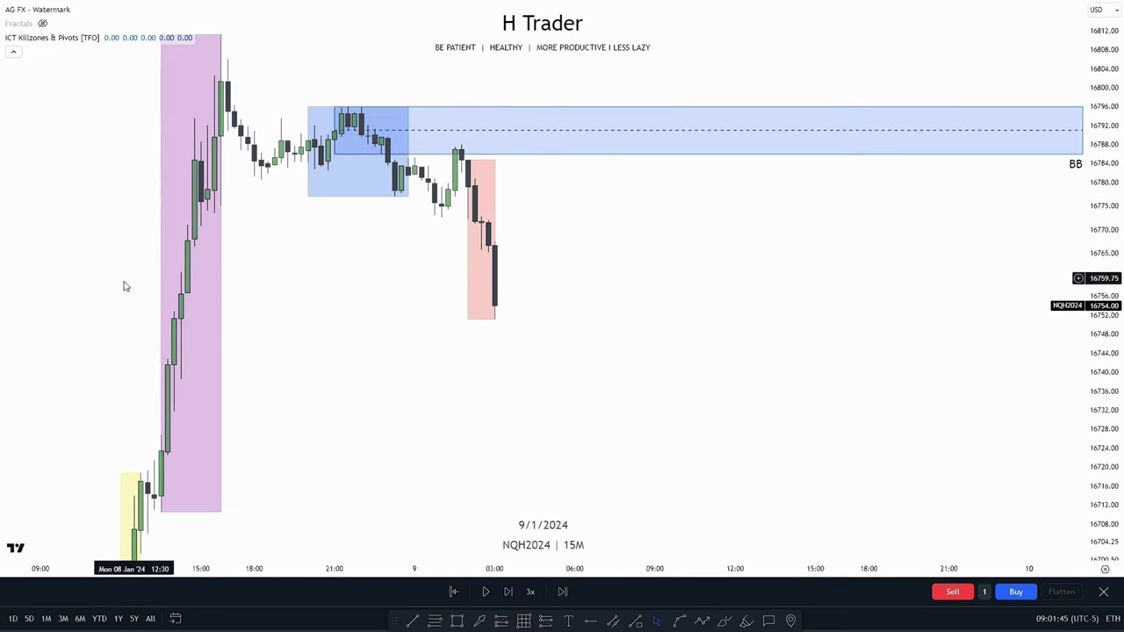
drag(438, 367, 381, 375)
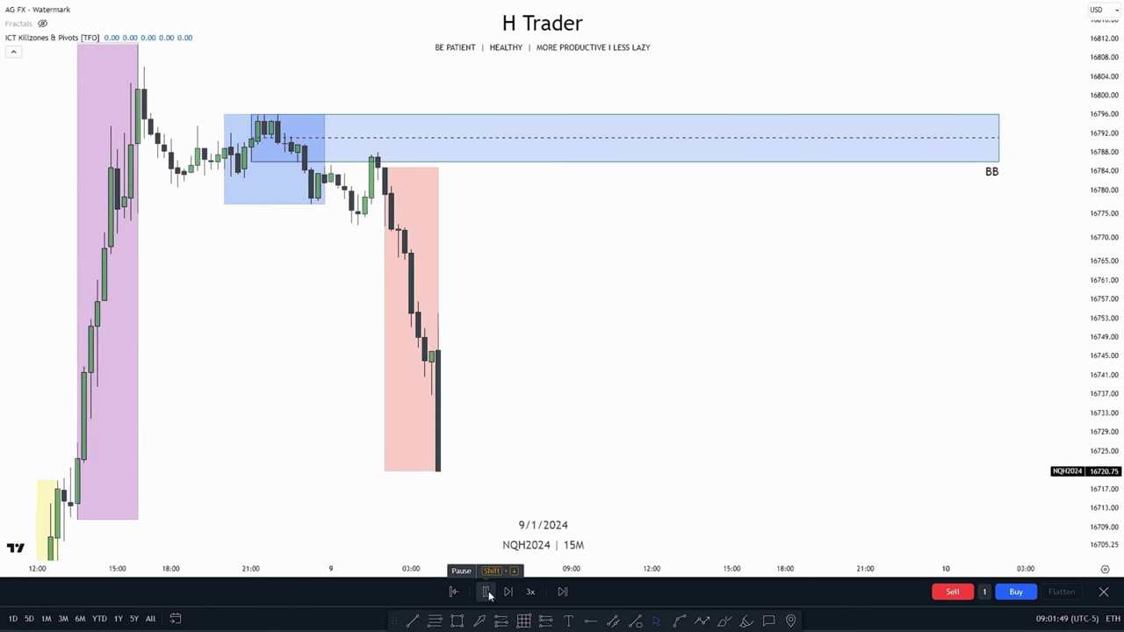
click(486, 592)
Advance the 15-minute replay to the 9 January 2024 10:45 candle and bring the green session box into view
scroll(512, 359, left, 8)
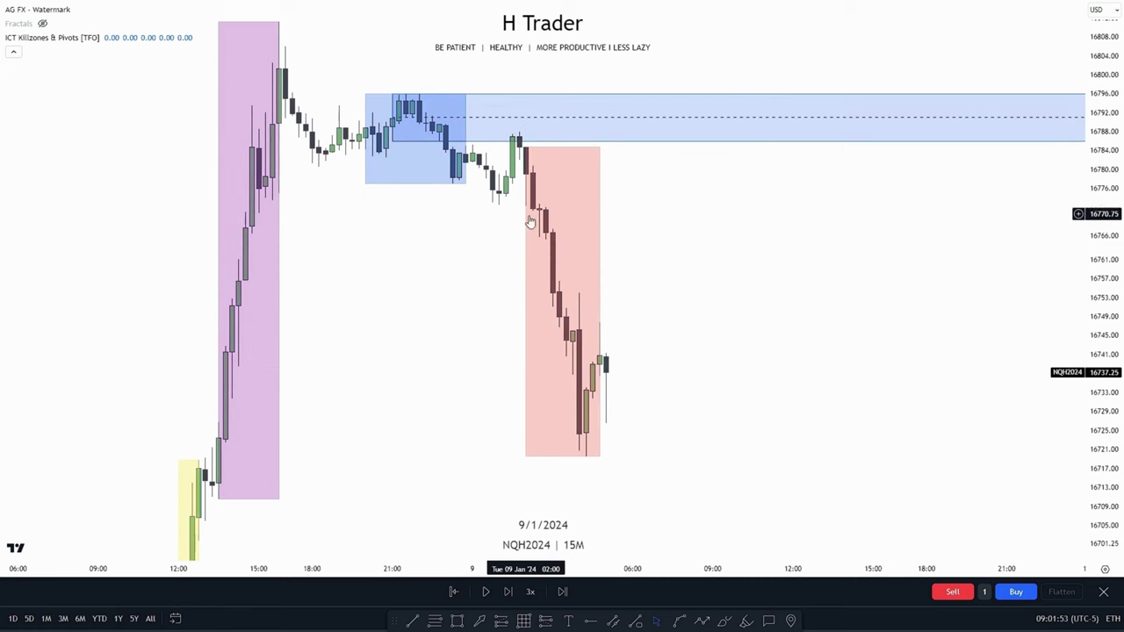
scroll(522, 404, right, 10)
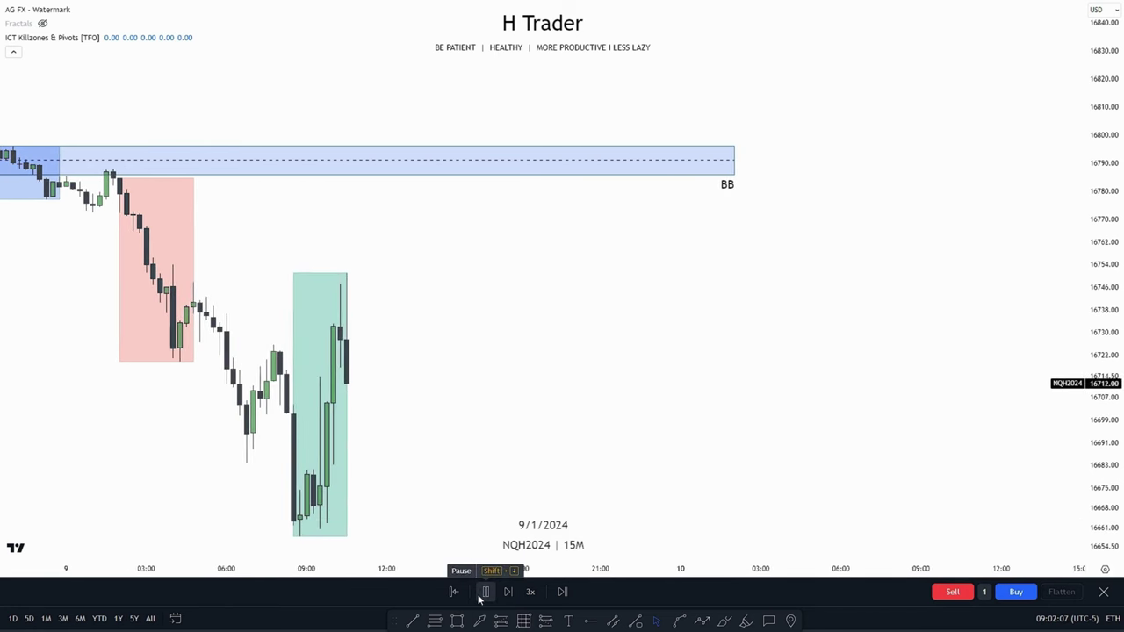
click(481, 597)
drag(676, 443, 904, 396)
drag(1104, 395, 1104, 303)
drag(715, 409, 856, 322)
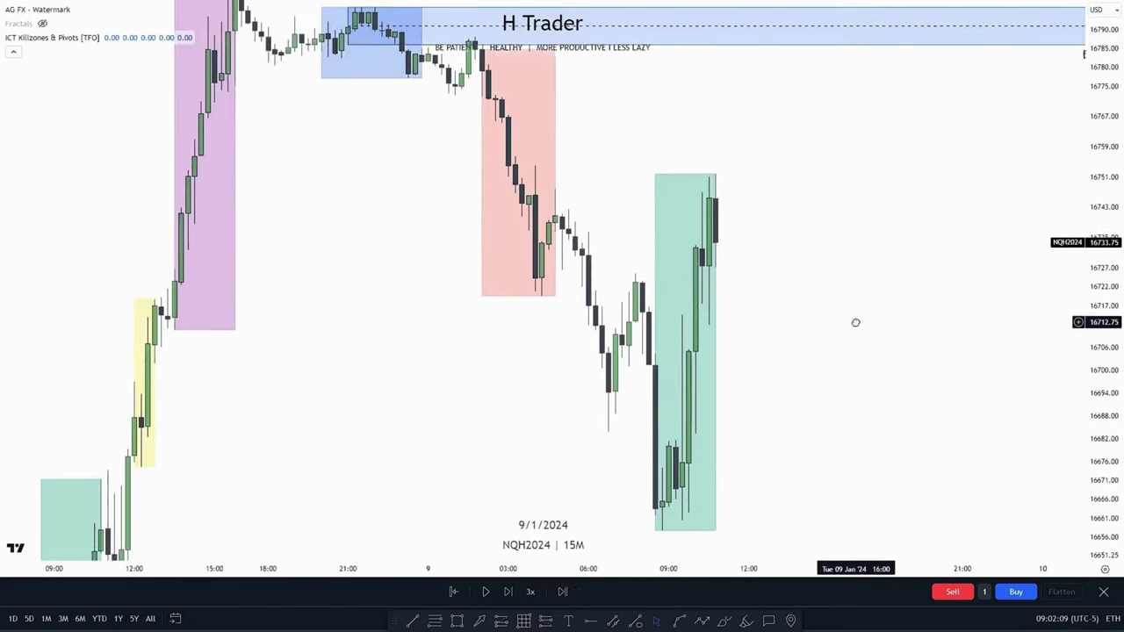
Draw a rectangle zone from 16704.25 down to 16674.25, starting at 9 January 08:00 and extending to 20:15
scroll(733, 395, up, 3)
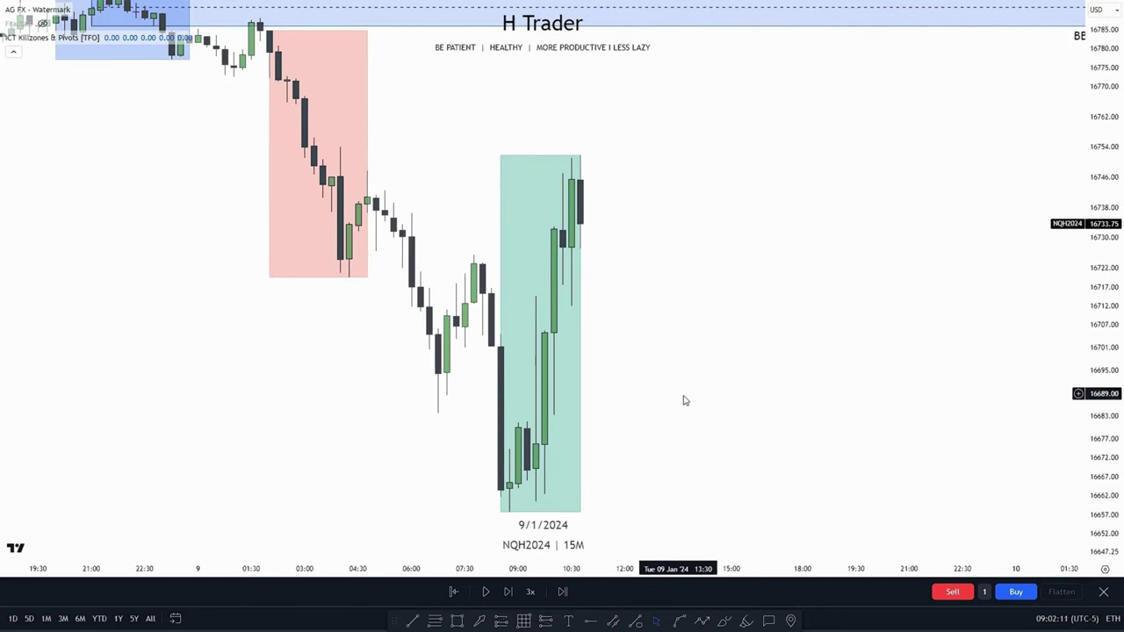
drag(688, 400, 719, 335)
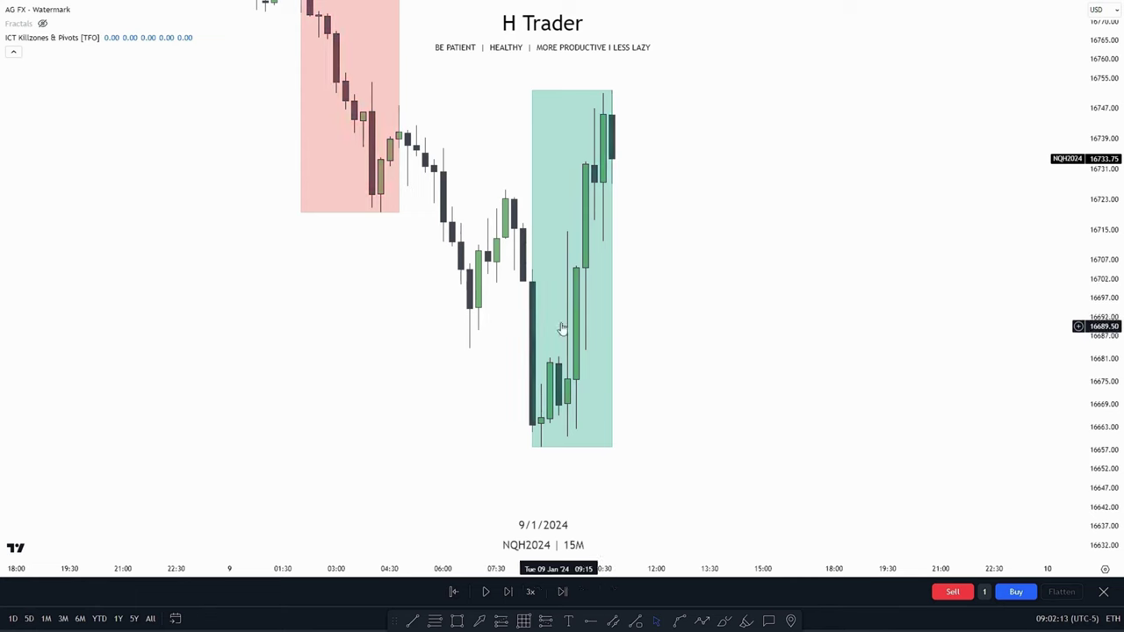
scroll(632, 353, up, 2)
mouse_move(650, 369)
mouse_down()
mouse_move(614, 425)
mouse_move(595, 417)
mouse_up()
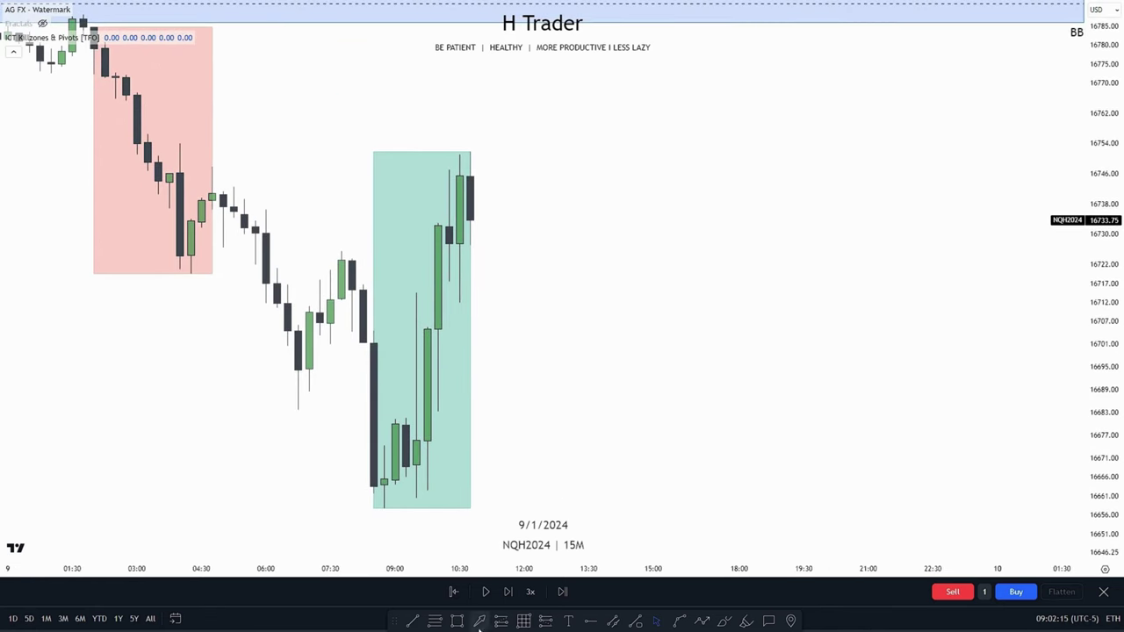
mouse_move(351, 332)
mouse_down()
mouse_move(394, 476)
mouse_move(383, 446)
mouse_up()
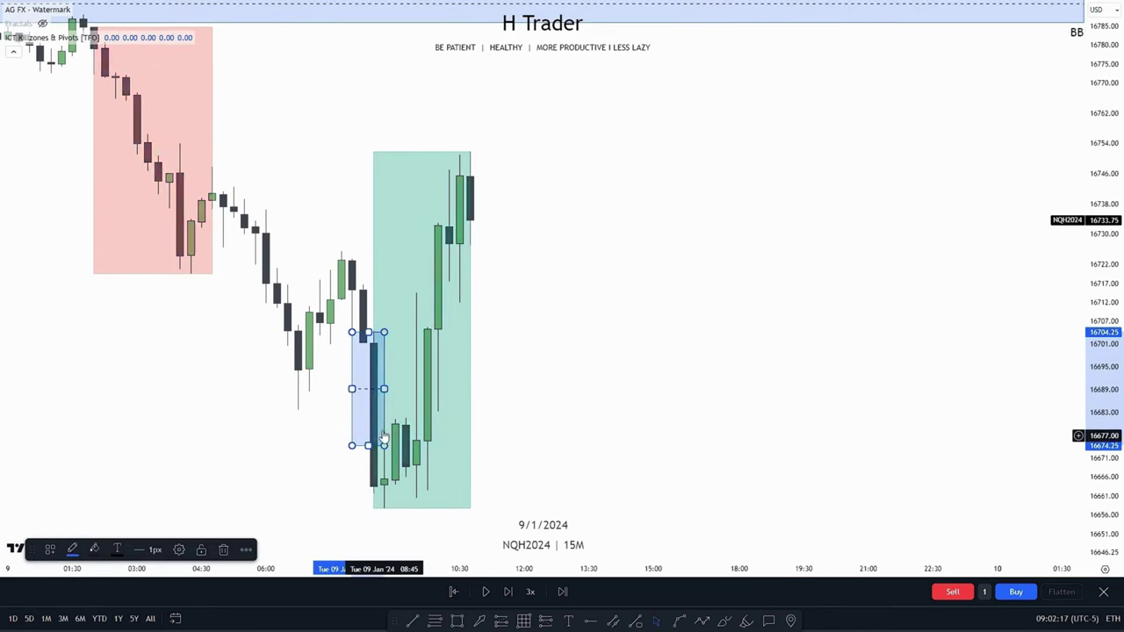
drag(384, 388, 836, 388)
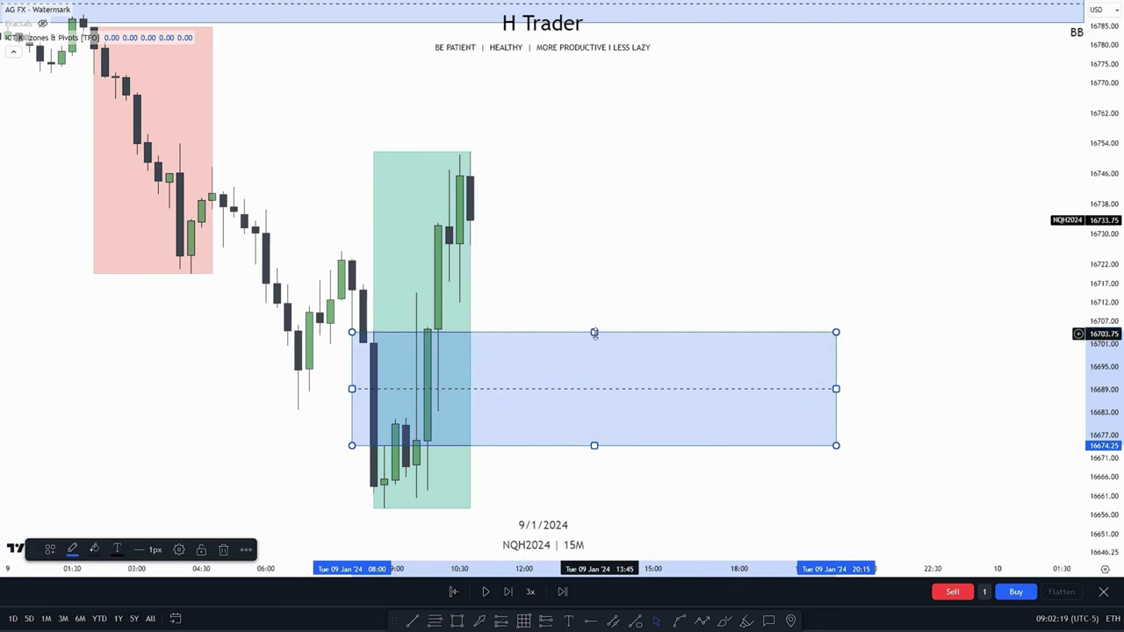
right_click(595, 333)
click(738, 507)
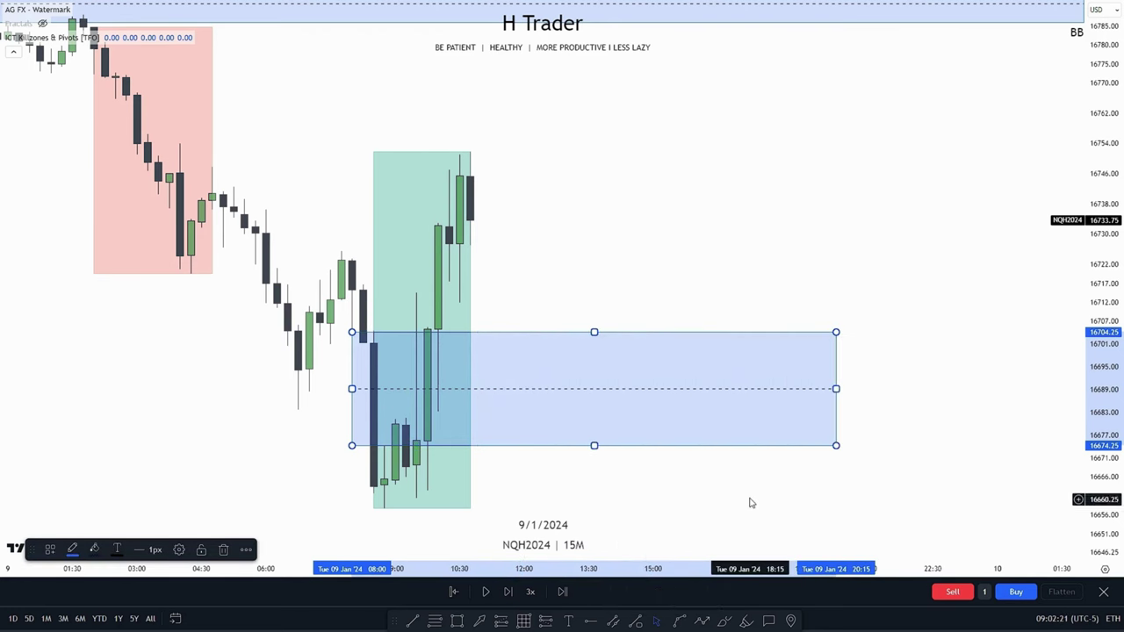
Recolour the new zone red and draw a horizontal trend line at 16725.50 from 9 January 07:45 to 10:00
scroll(747, 501, left, 3)
scroll(634, 297, up, 1)
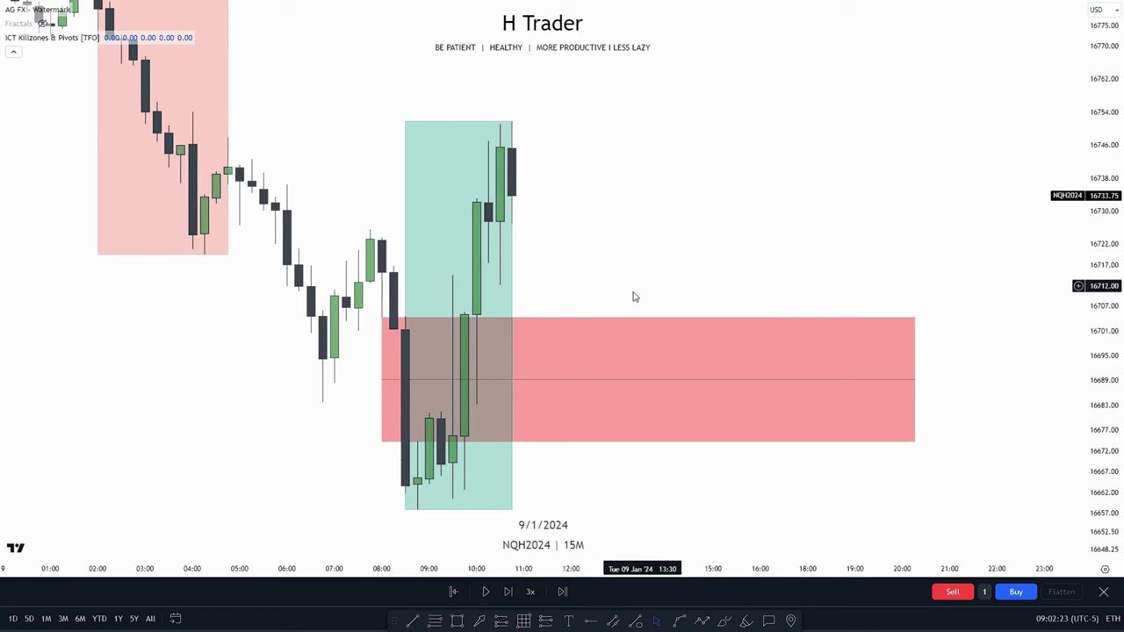
click(413, 621)
click(369, 230)
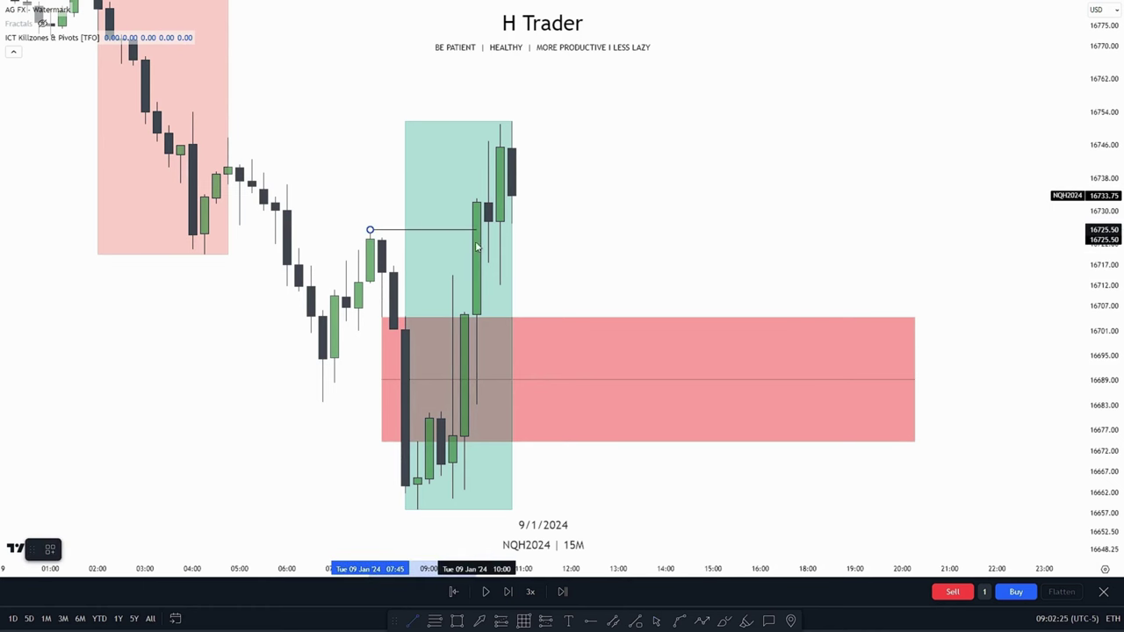
click(476, 230)
click(311, 352)
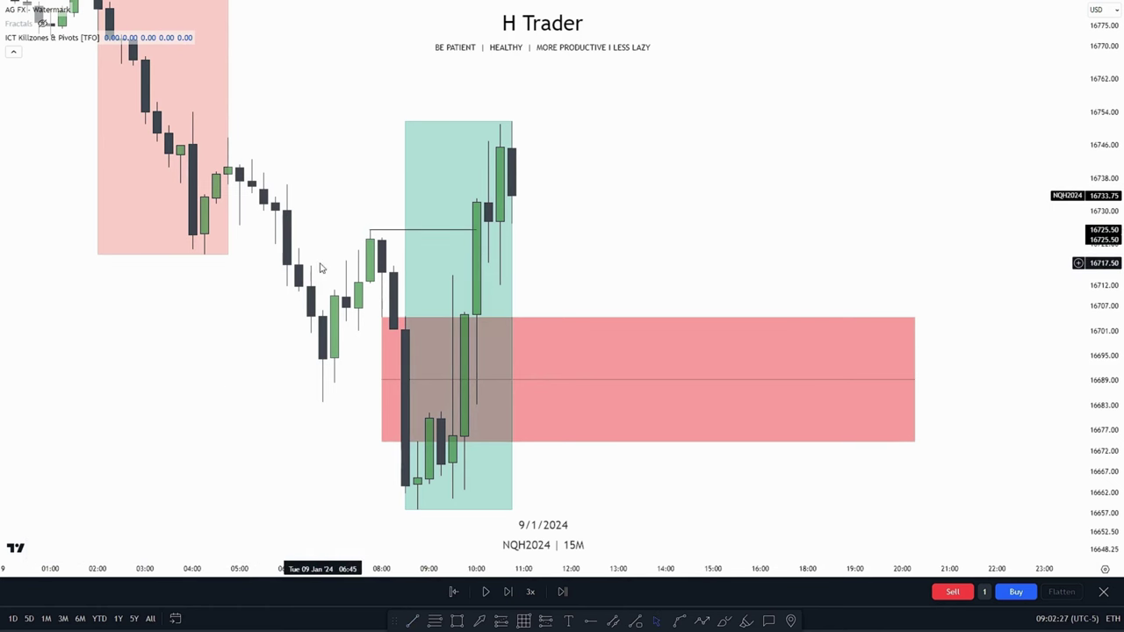
Resize the red zone so it starts at 9 January 08:15 with its upper edge at about 16701.50
drag(232, 377, 266, 280)
drag(641, 372, 631, 394)
scroll(631, 394, up, 2)
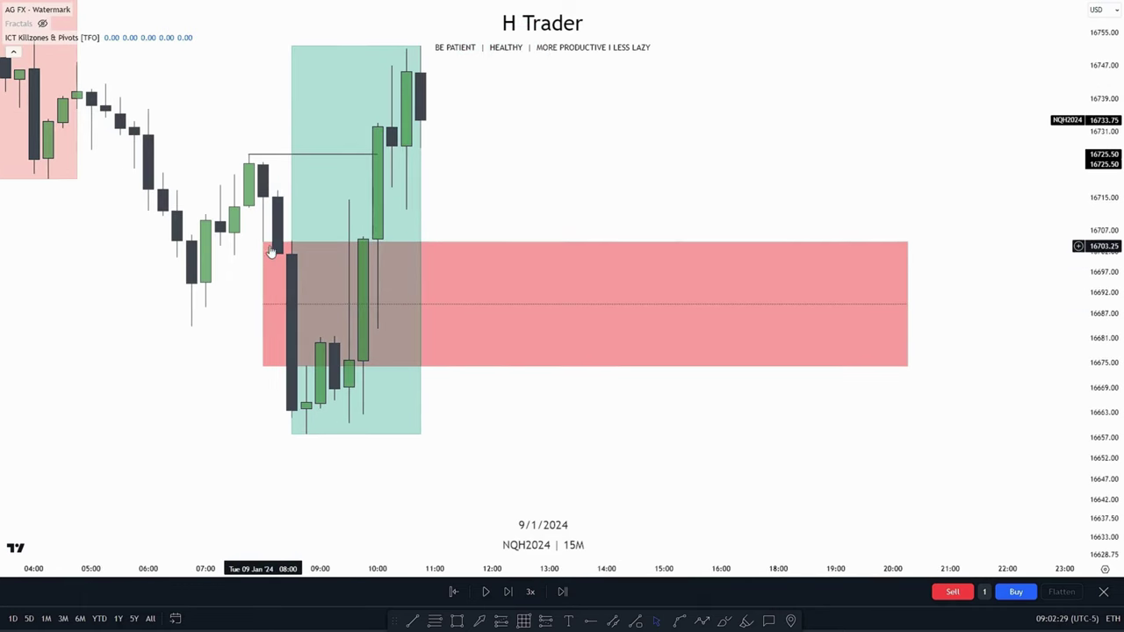
drag(263, 242, 253, 282)
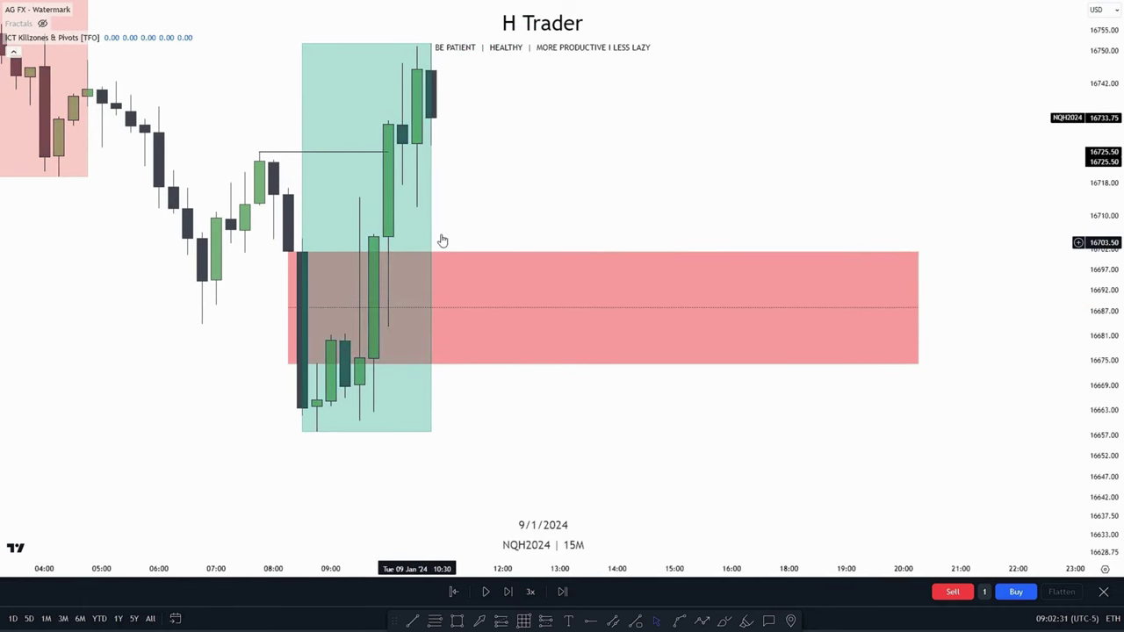
Place a long position from 9 January 09:00 to 11:45 with entry at 16701.50 and stop at 16657.75
drag(585, 209, 662, 194)
drag(583, 477, 565, 486)
click(501, 621)
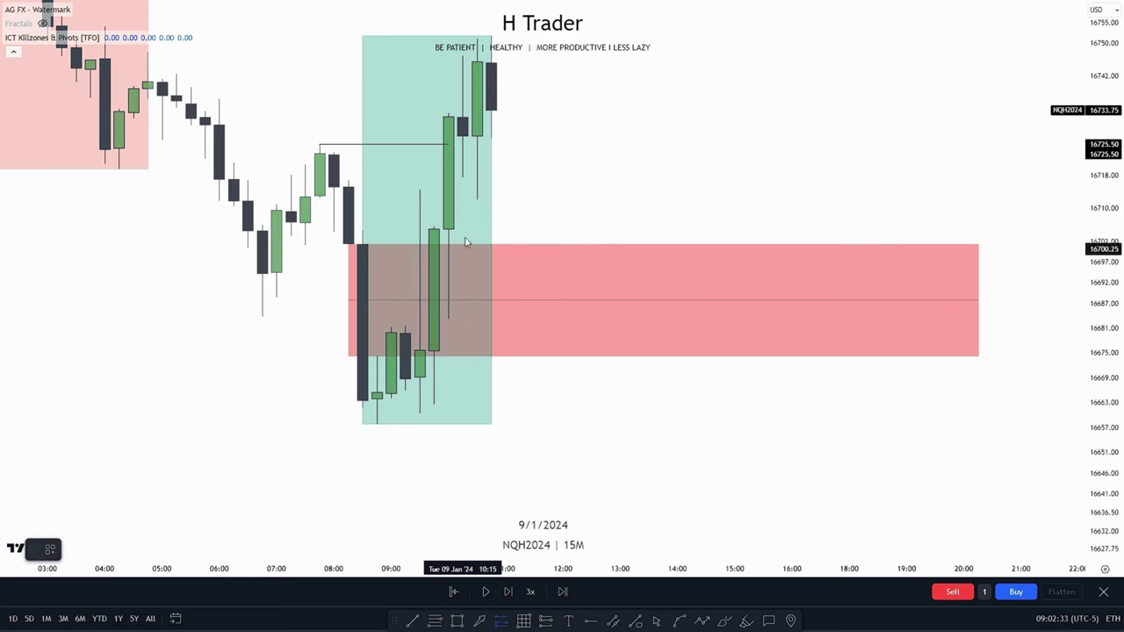
click(377, 246)
drag(499, 267, 502, 266)
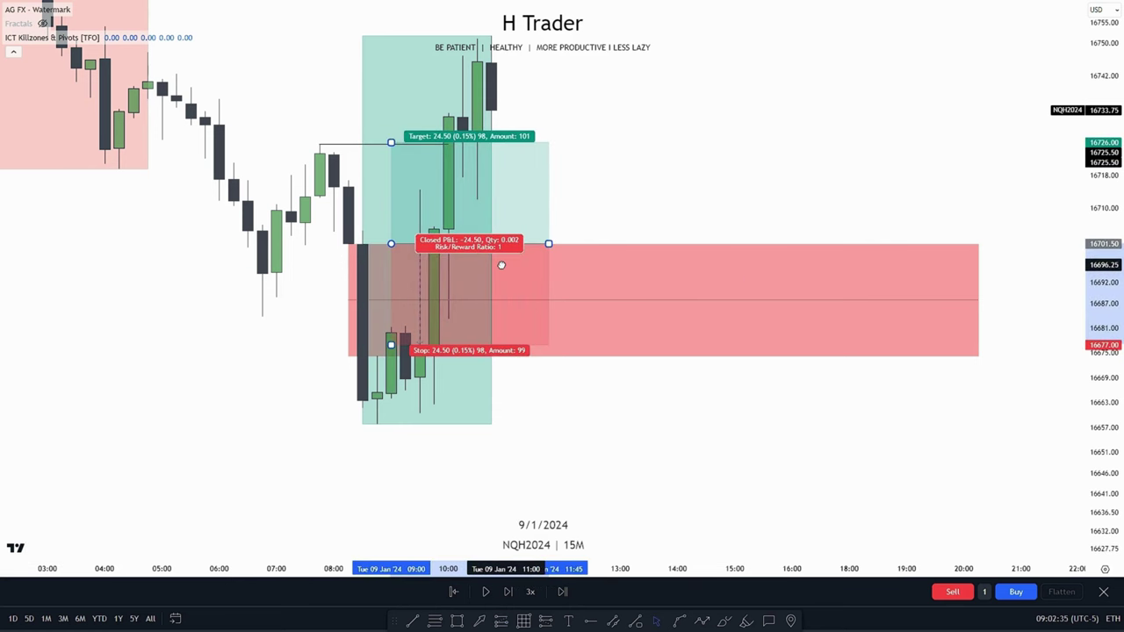
click(663, 211)
drag(390, 345, 389, 429)
Raise the long position's target to 16811.25, above the blue BB zone
drag(1121, 193, 1122, 369)
scroll(975, 213, down, 7)
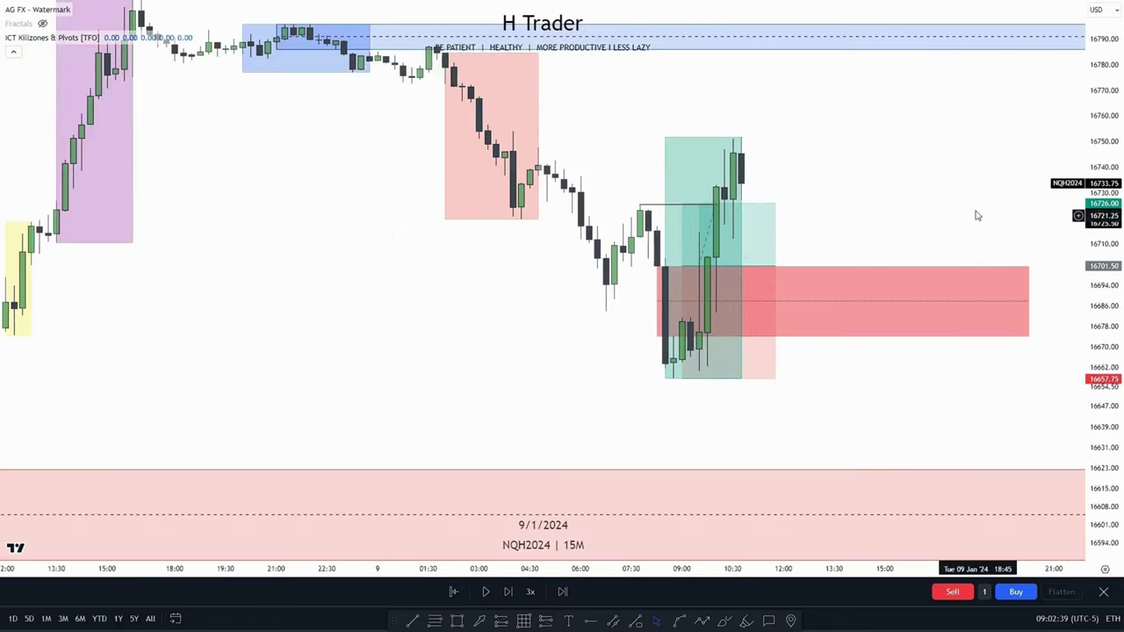
drag(950, 208, 767, 357)
drag(576, 351, 574, 133)
drag(1100, 313, 1099, 232)
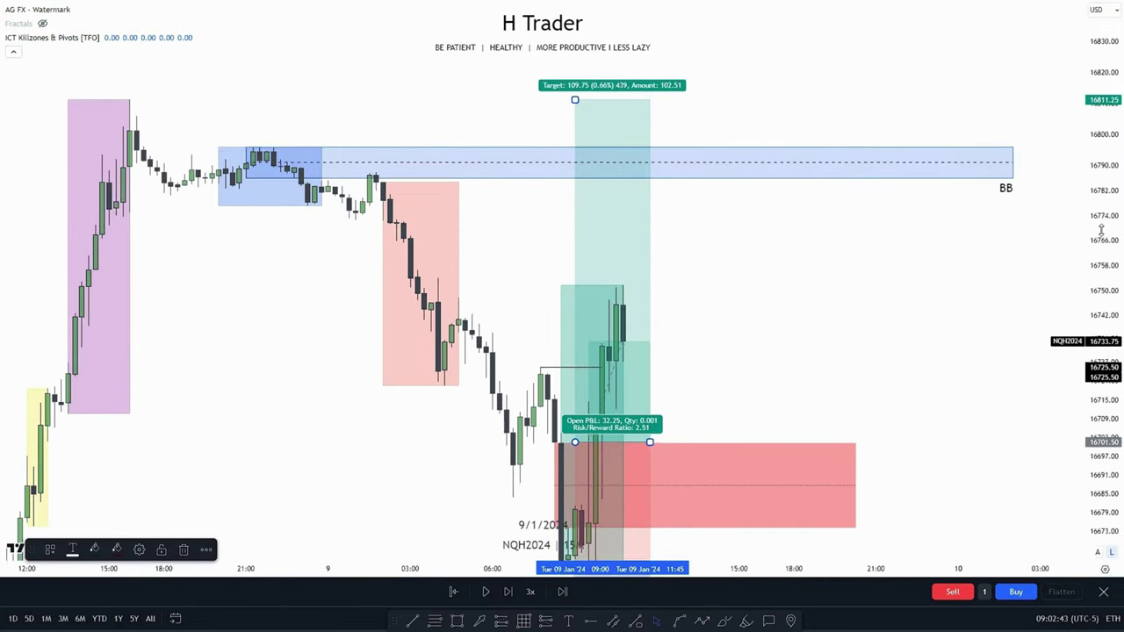
Run the 15-minute replay forward until price passes the long position's 16811.25 target, and pause it
drag(676, 311, 781, 254)
scroll(780, 254, up, 3)
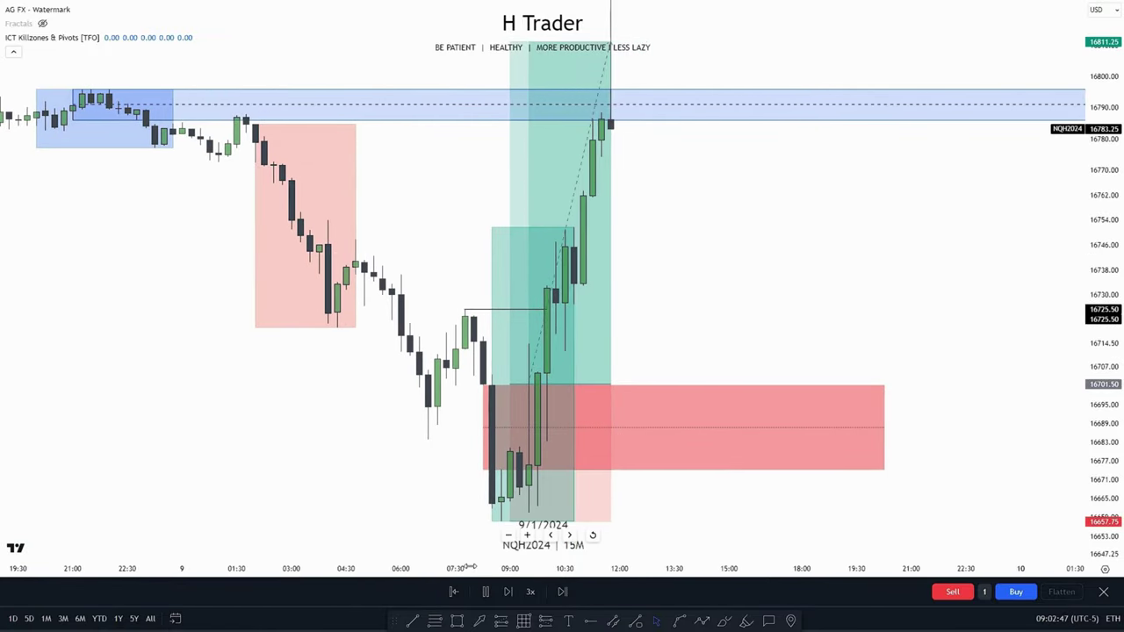
click(485, 592)
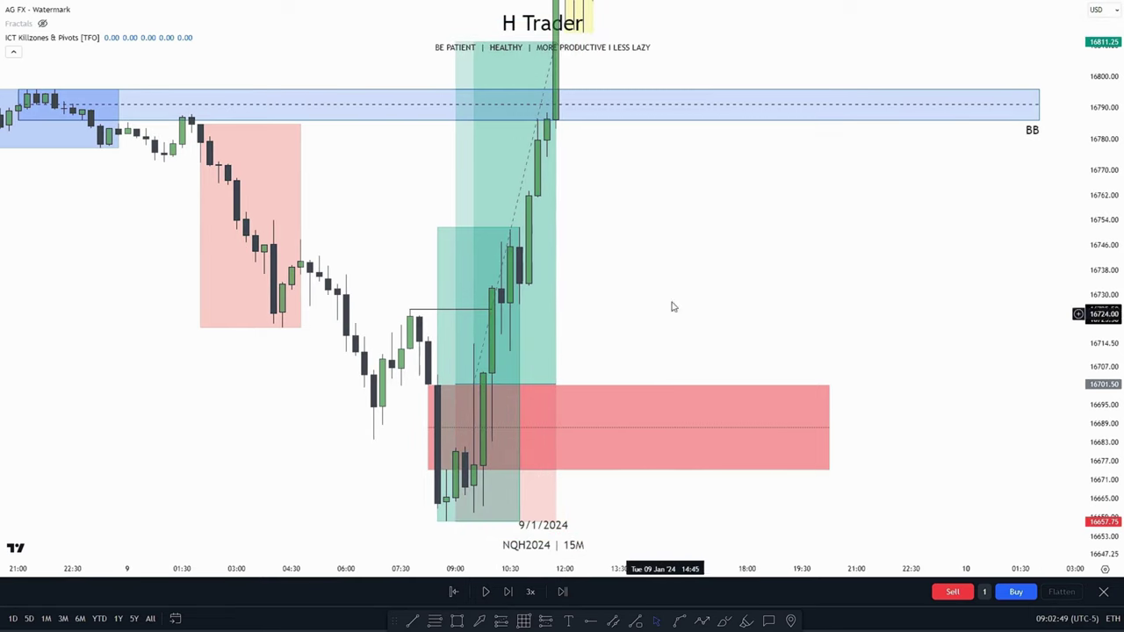
Review the rally through the BB zone and the four-point list of trading rules on the chart
drag(723, 254, 770, 422)
drag(1101, 274, 1101, 353)
scroll(762, 399, down, 1)
drag(767, 405, 643, 417)
scroll(269, 281, down, 3)
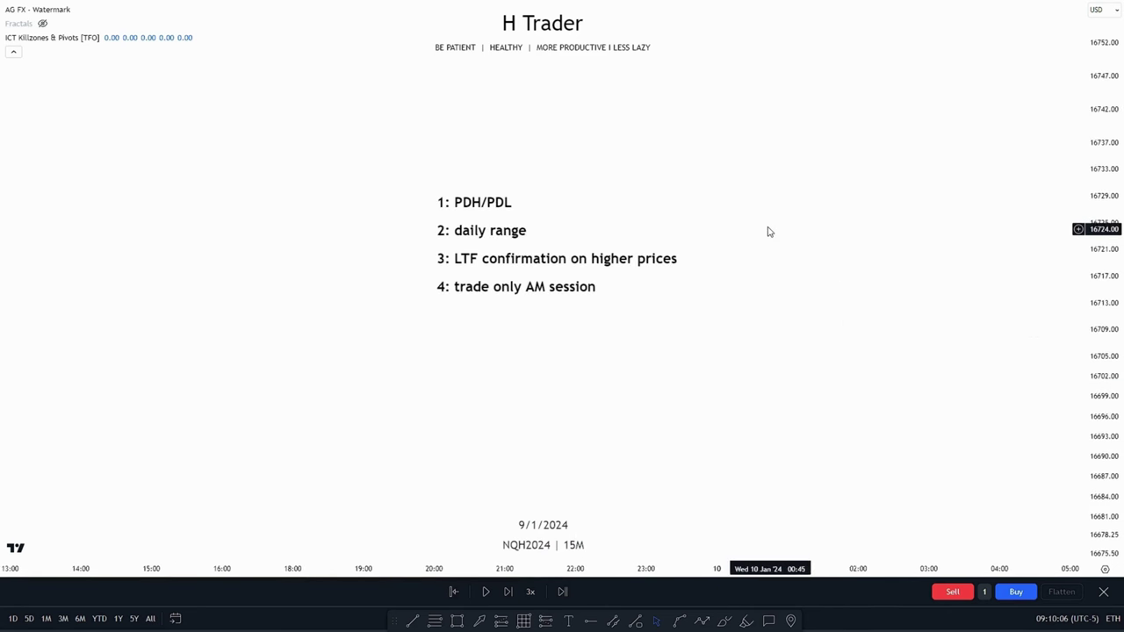
drag(527, 369, 497, 406)
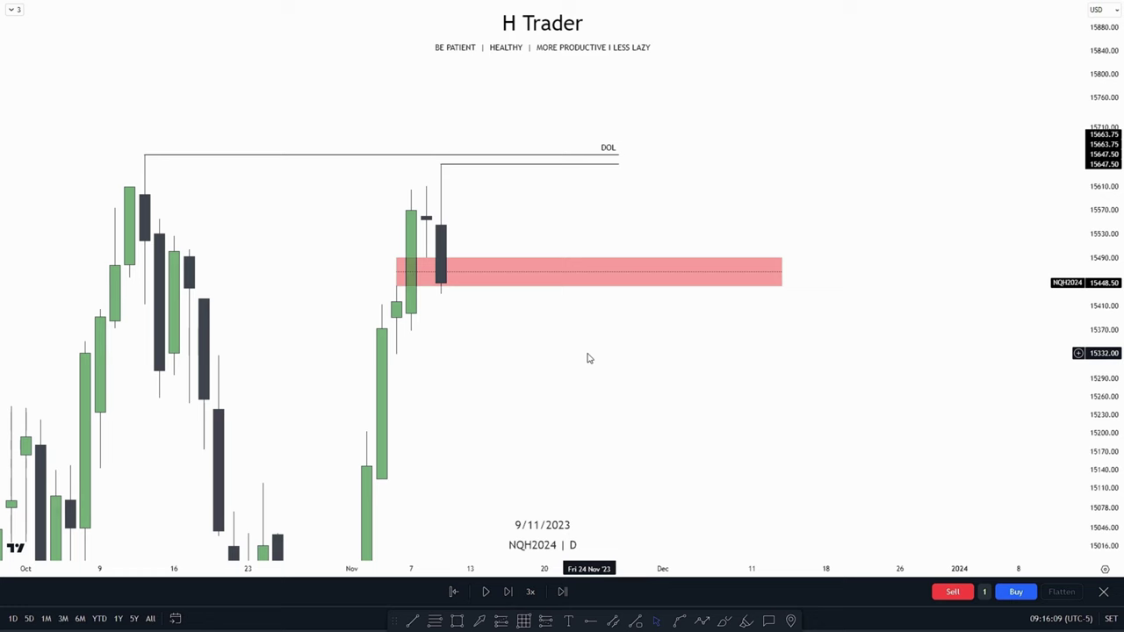
Examine the daily chart's October decline and November rally around the blue BPR zone
drag(1112, 216, 952, 453)
scroll(932, 444, down, 1)
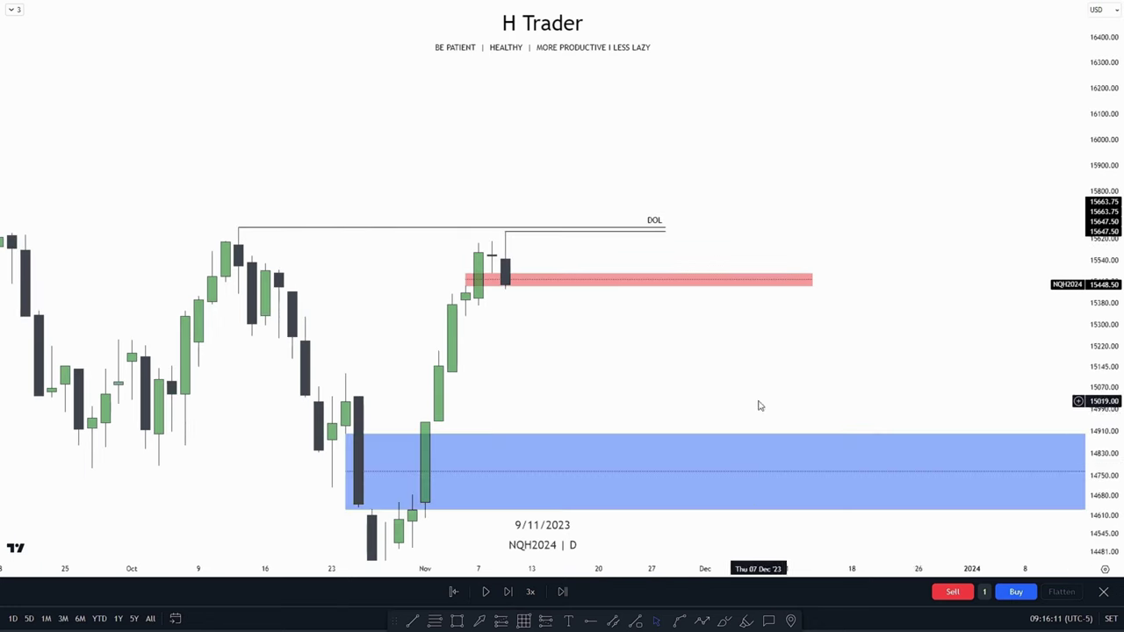
drag(686, 392, 661, 258)
scroll(663, 263, down, 1)
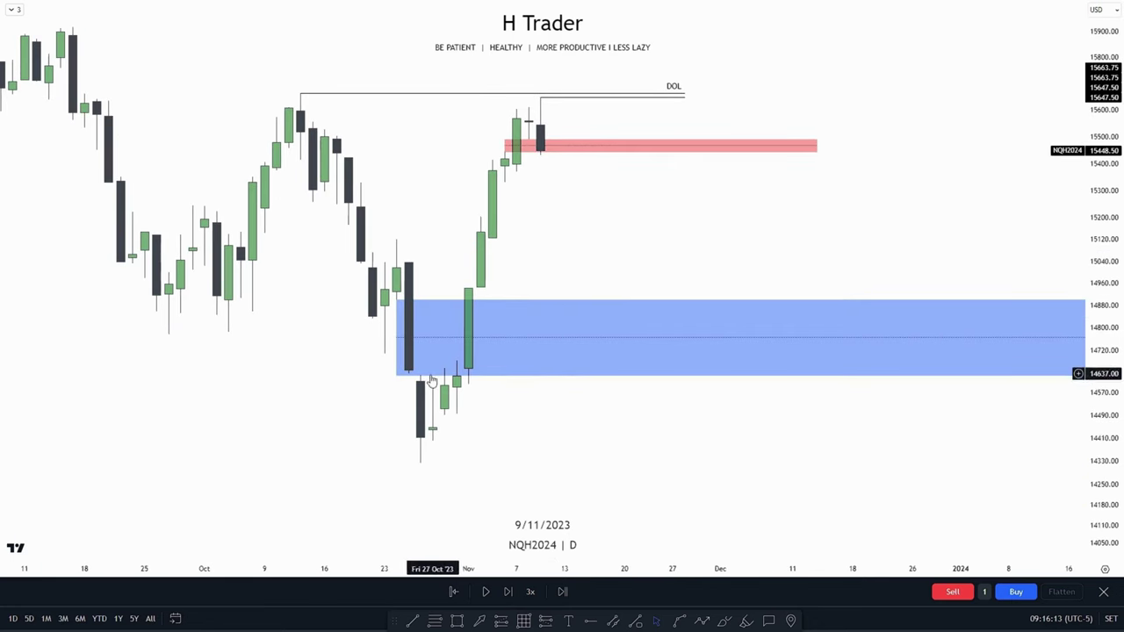
drag(489, 348, 411, 398)
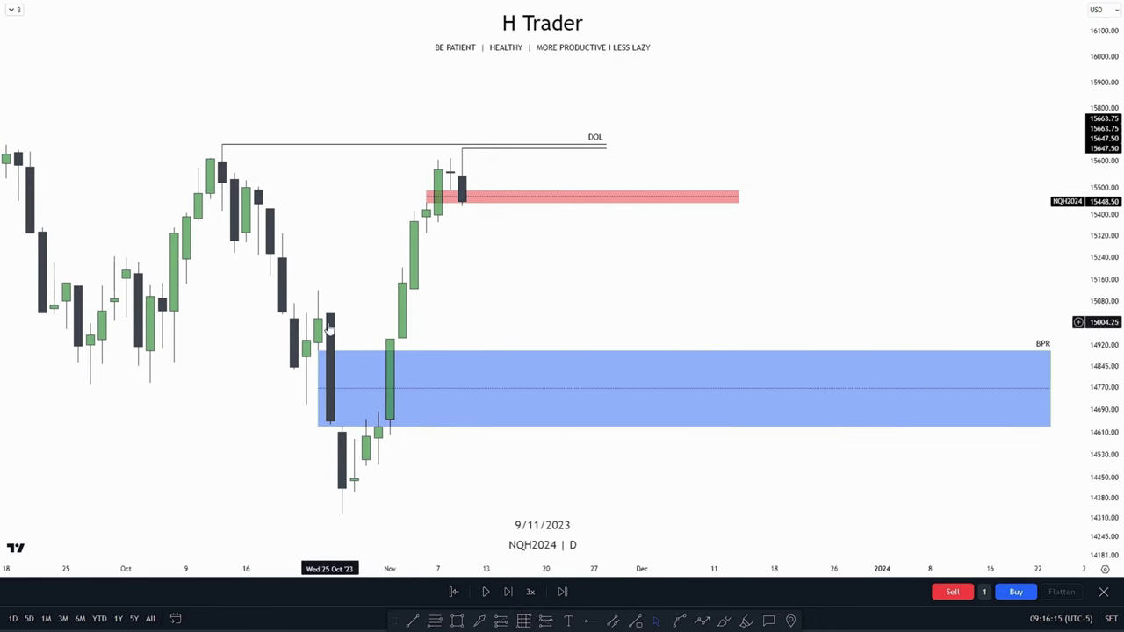
drag(467, 291, 433, 297)
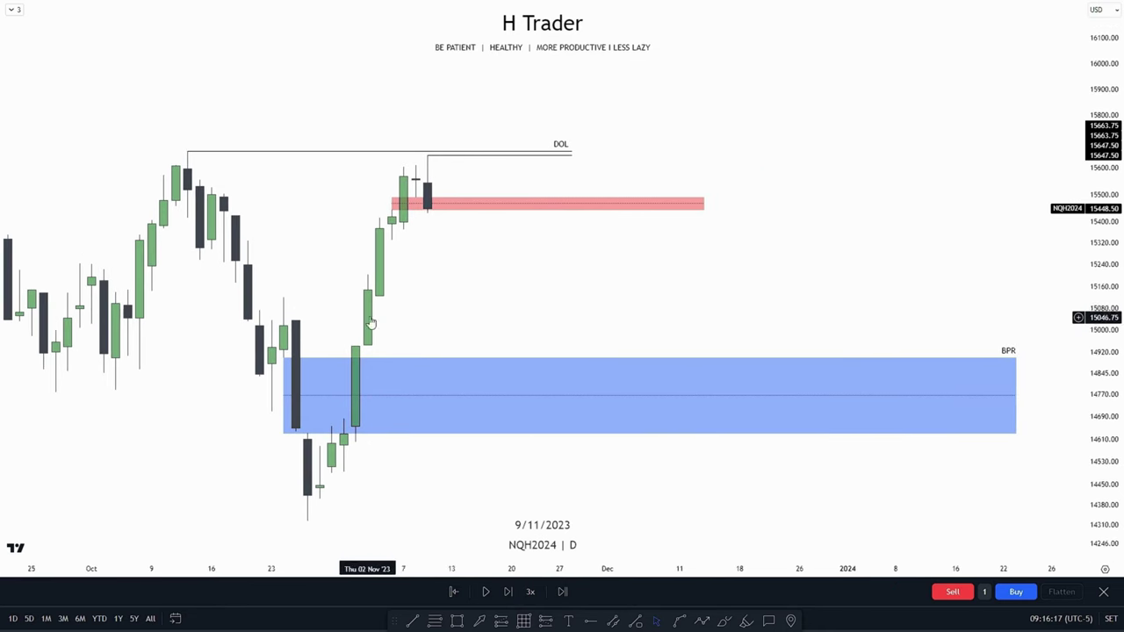
drag(371, 322, 388, 281)
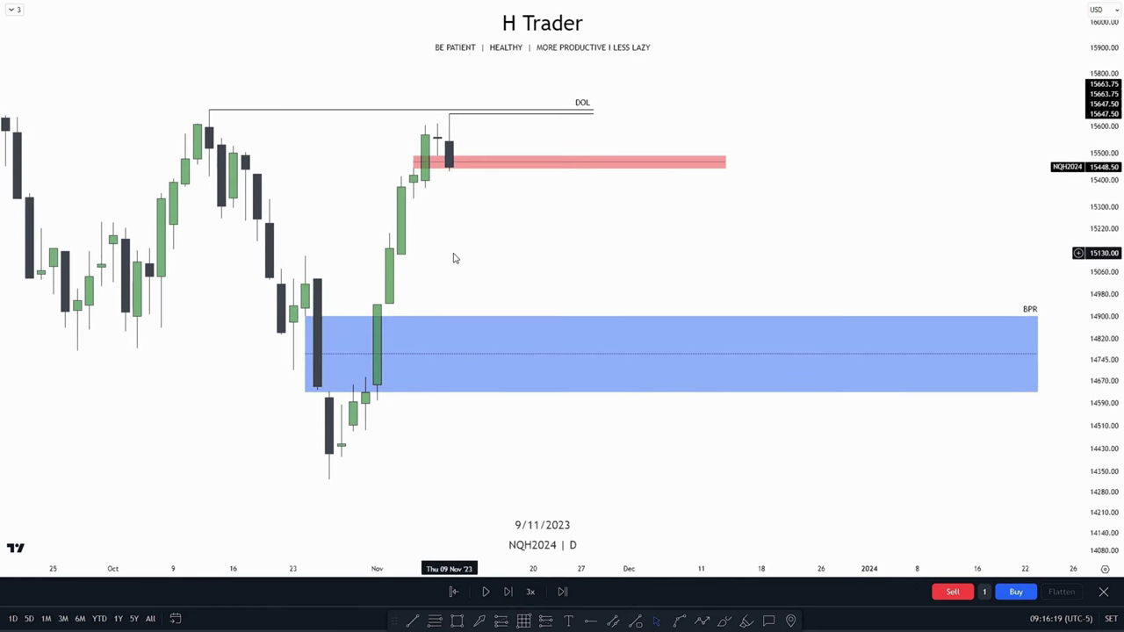
drag(455, 259, 524, 385)
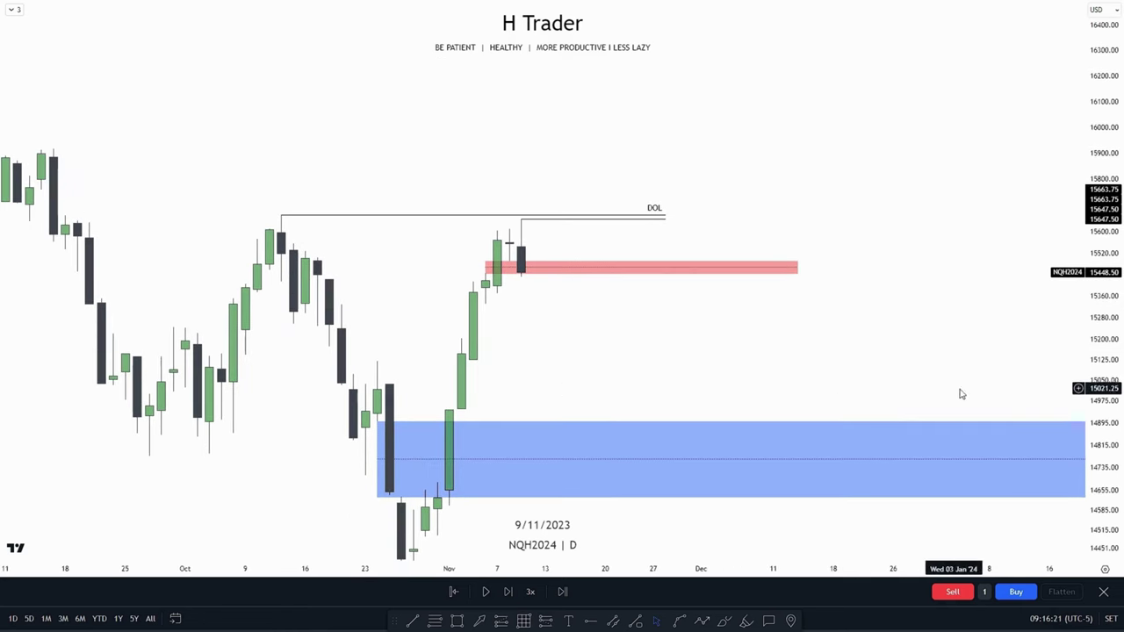
Examine the two DOL lines at 15663.75 and 15647.50 and the red zone below them on the daily chart
drag(1119, 395, 1043, 128)
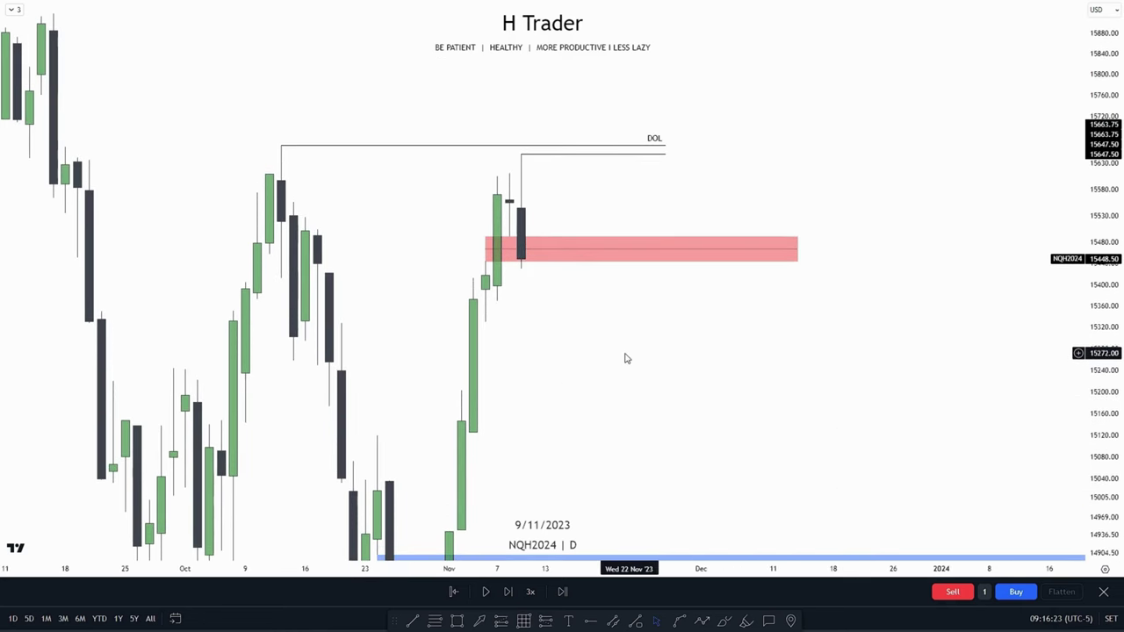
drag(624, 351, 685, 415)
scroll(685, 415, up, 1)
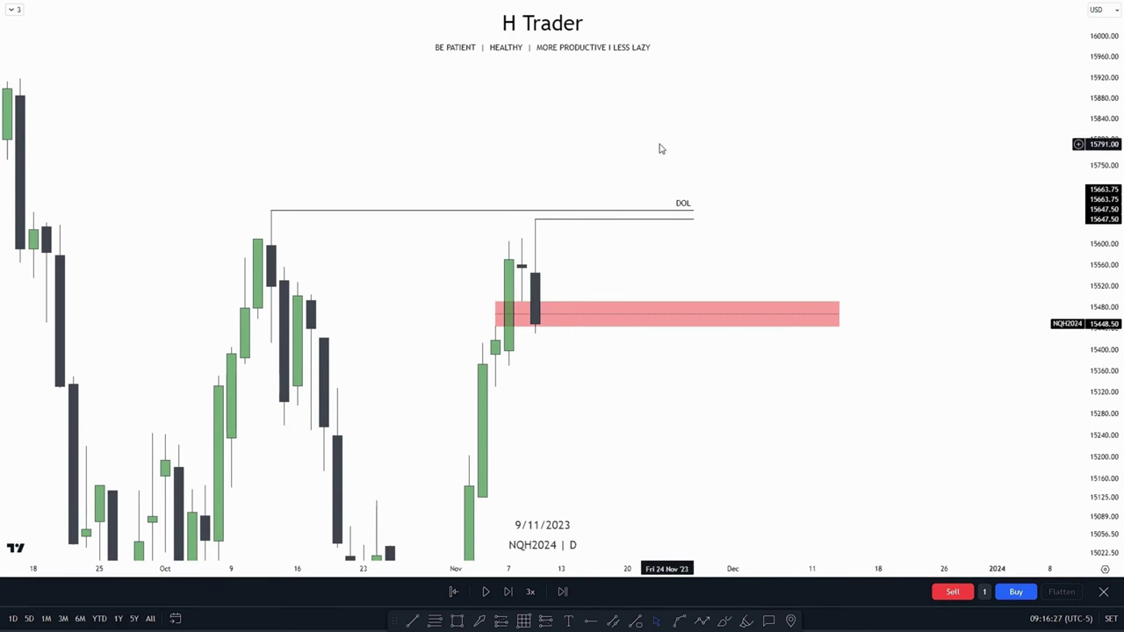
drag(665, 254, 623, 234)
scroll(594, 351, up, 1)
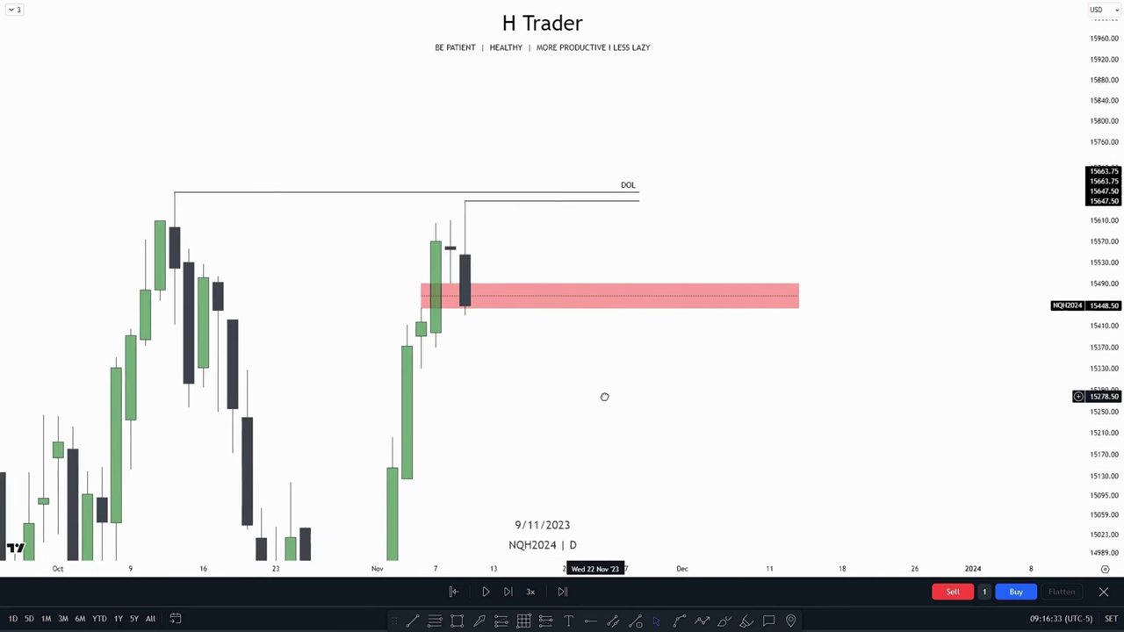
drag(605, 396, 666, 399)
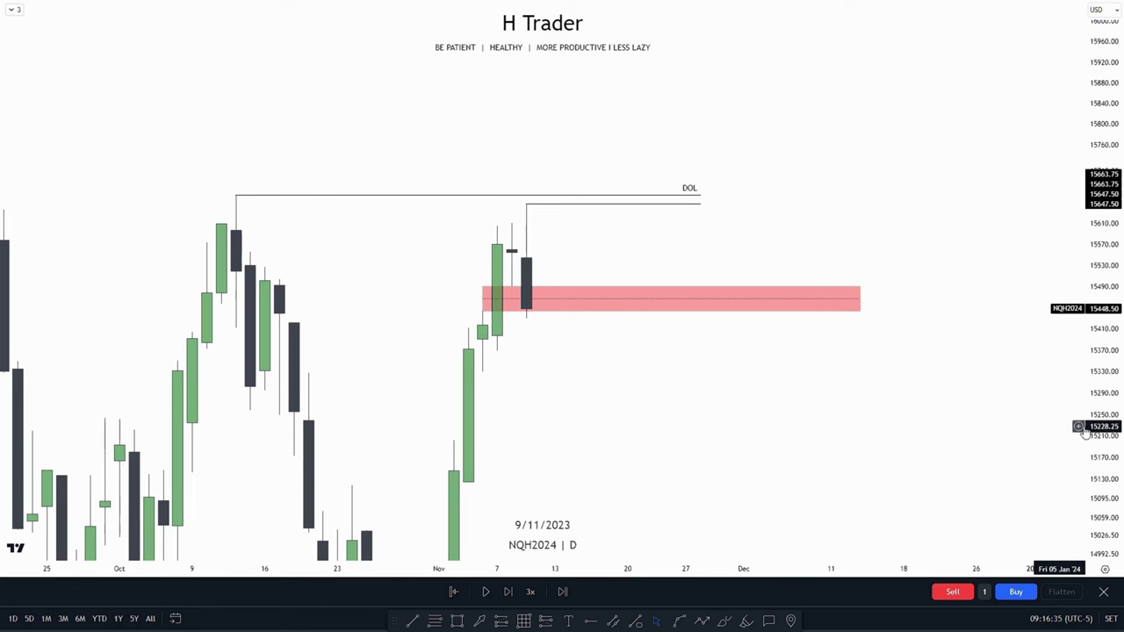
Draw a short horizontal line from the 8 November low at 15490.50 and delete it again
drag(1095, 448, 1096, 215)
scroll(650, 360, up, 2)
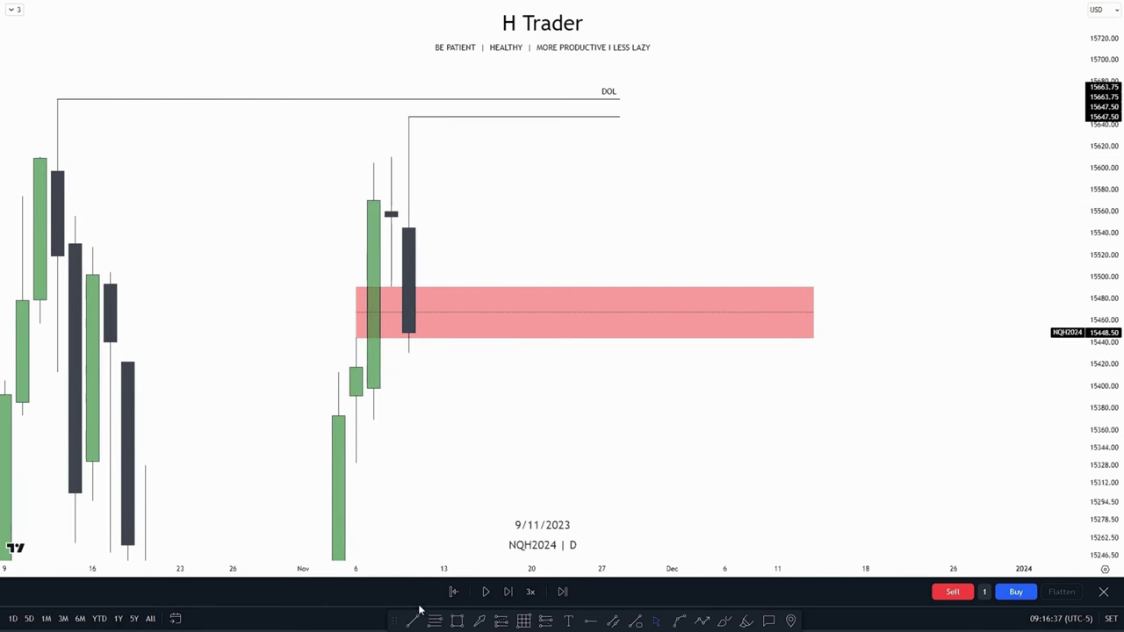
click(455, 296)
click(548, 265)
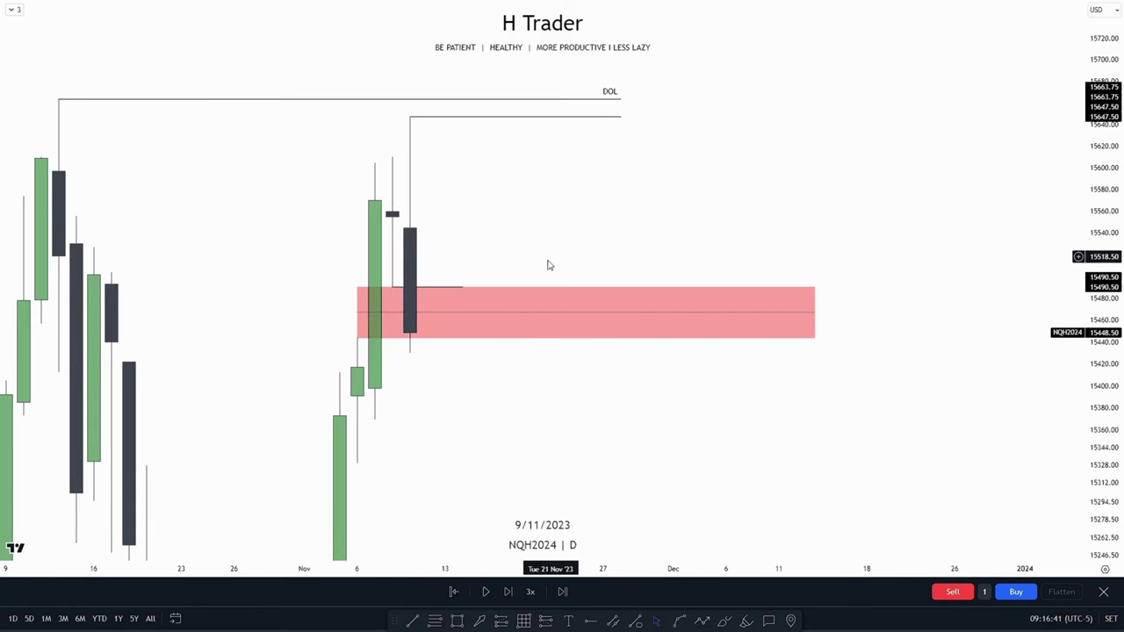
key(Delete)
Examine how the 9 November daily candle trades into the red zone beneath the DOL lines
drag(541, 202, 564, 269)
drag(1095, 165, 1094, 255)
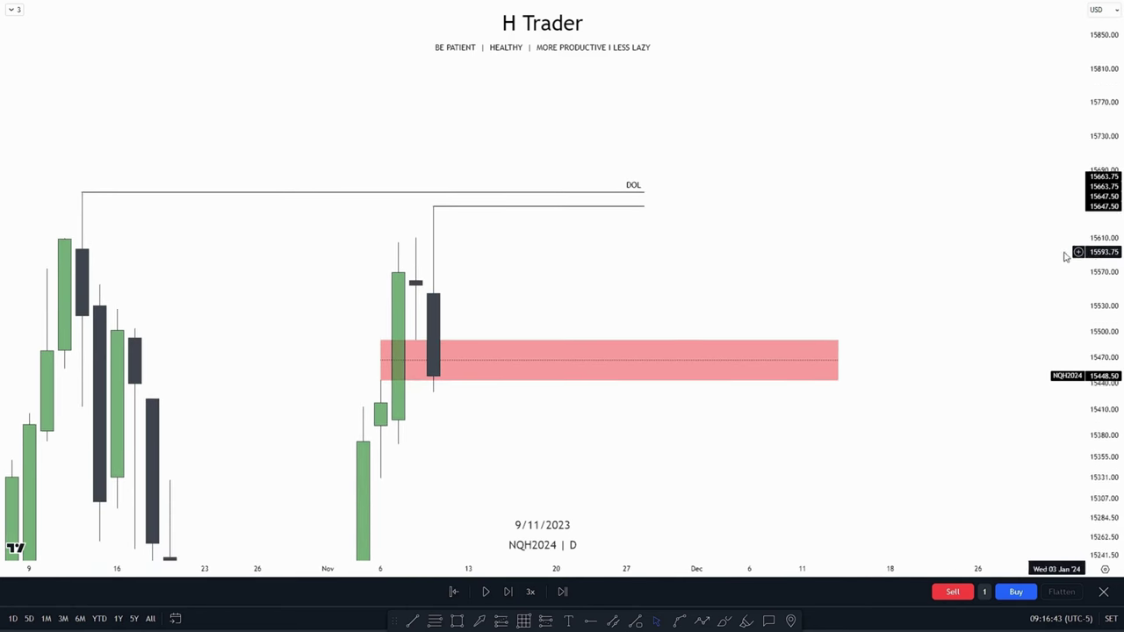
drag(596, 286, 605, 188)
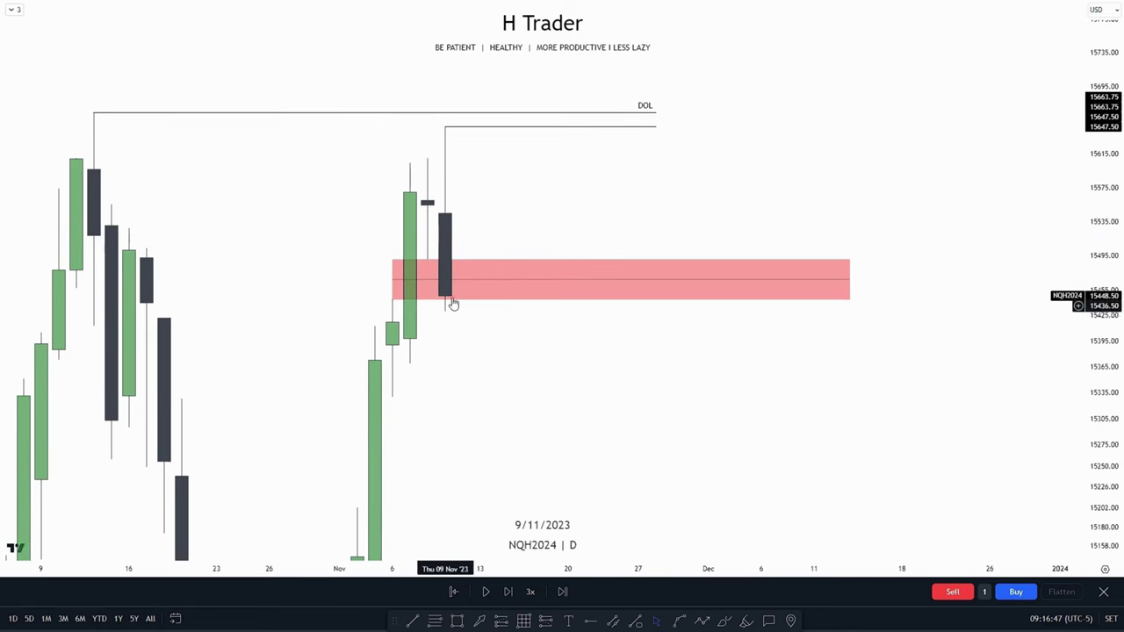
drag(445, 258, 543, 317)
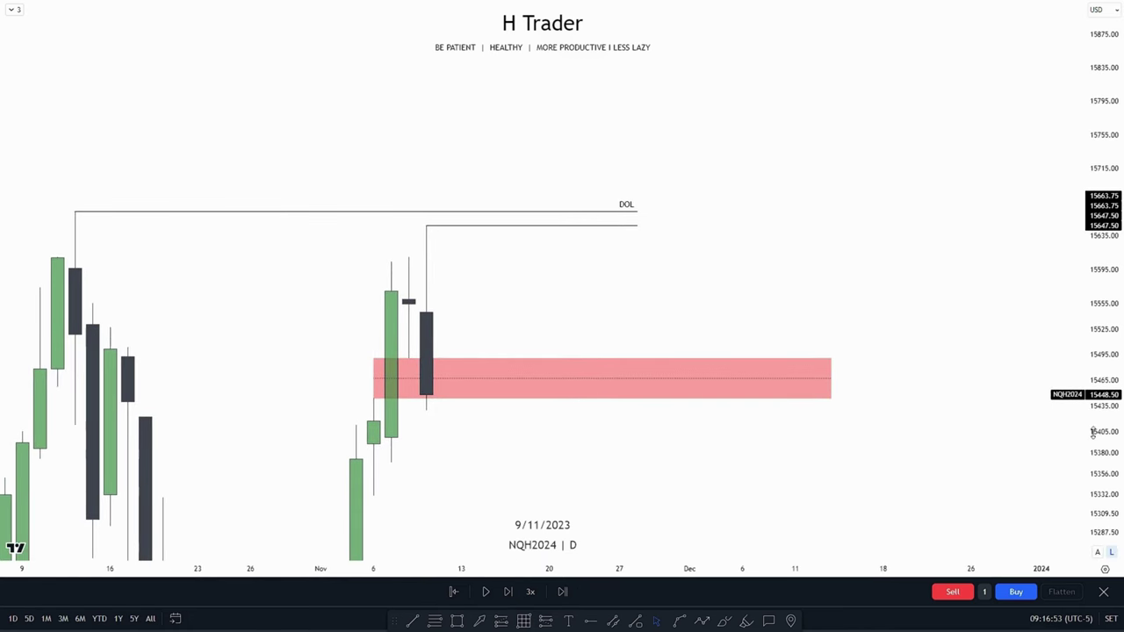
drag(1094, 431, 1094, 325)
drag(581, 305, 572, 246)
drag(502, 296, 487, 217)
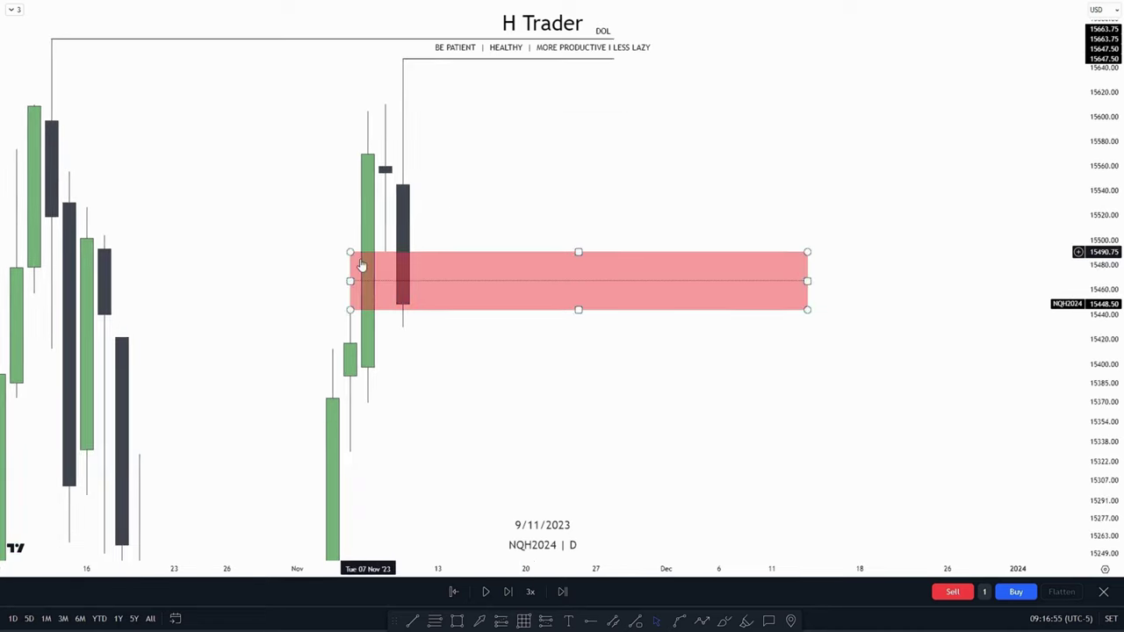
drag(502, 349, 462, 437)
drag(674, 222, 721, 241)
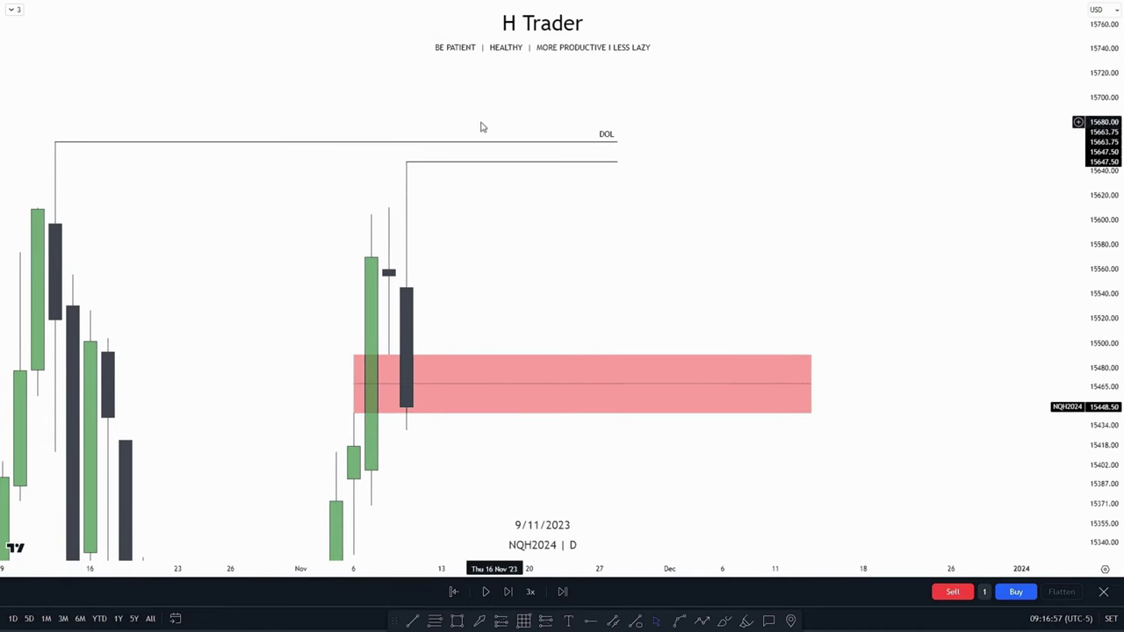
Draw a horizontal trend line at the 9 November daily low of 15430.00, extending to 15 November
drag(542, 218, 469, 230)
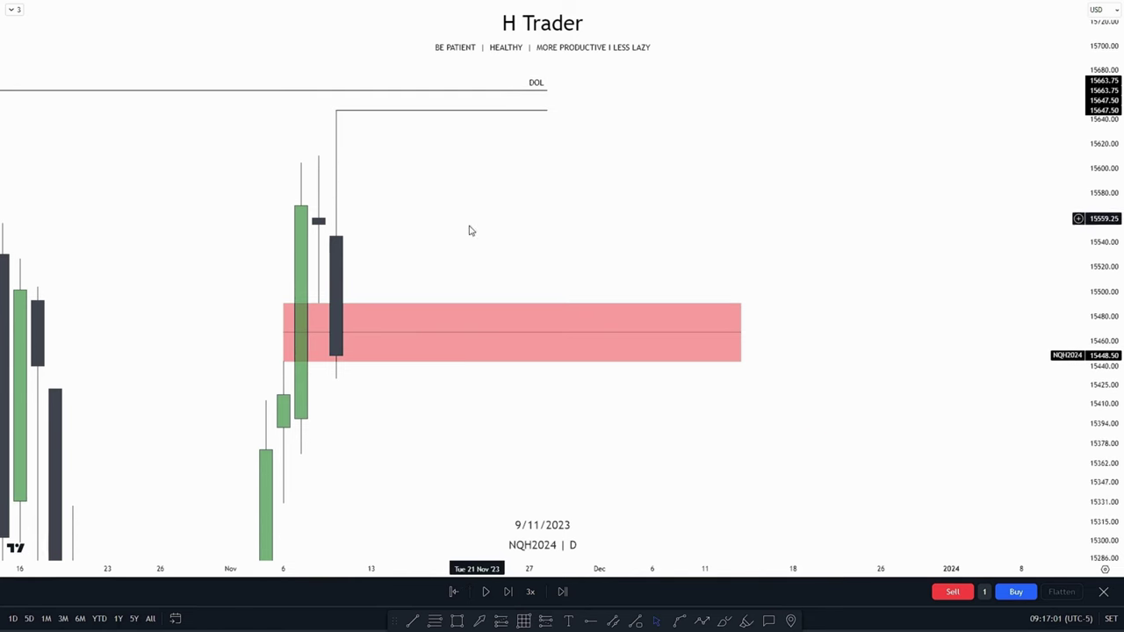
click(413, 621)
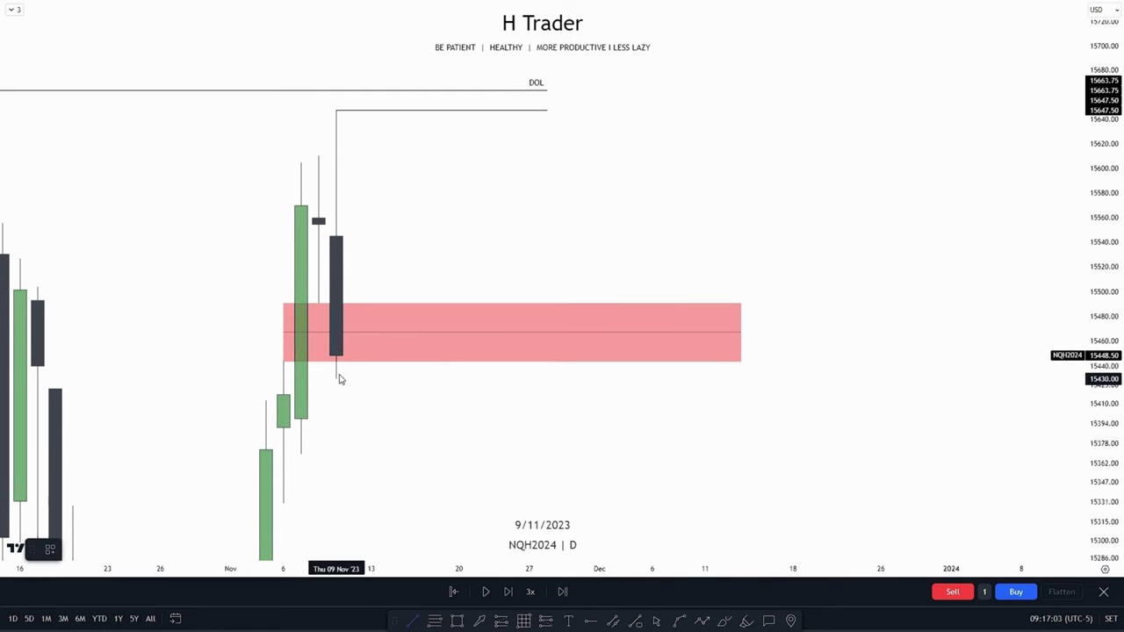
drag(336, 379, 405, 378)
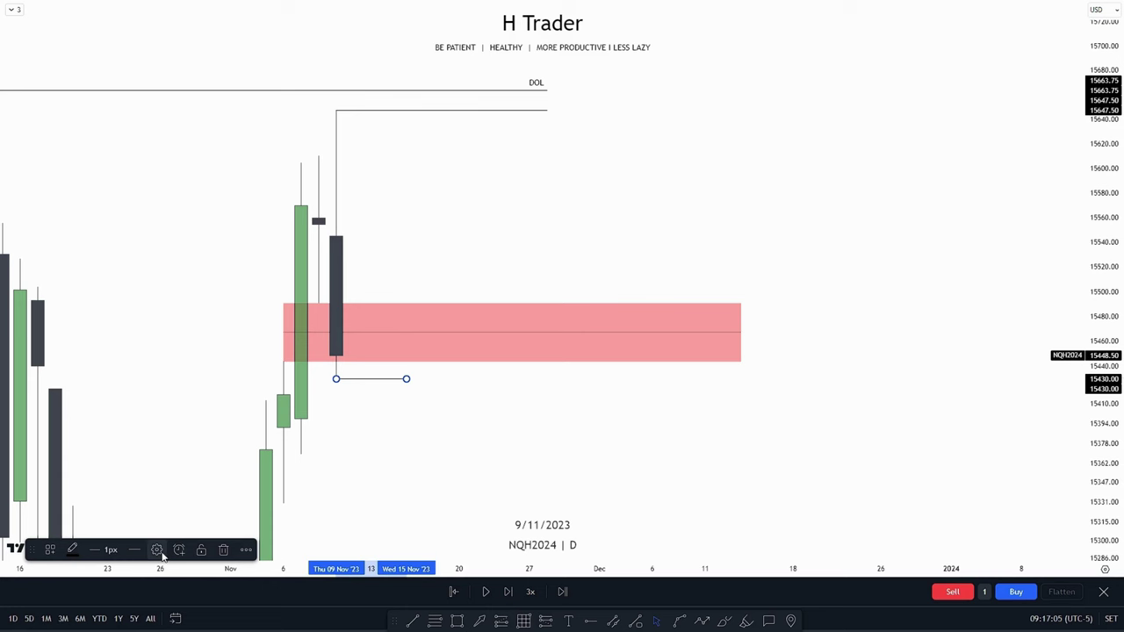
click(414, 414)
drag(480, 204, 541, 245)
drag(1103, 199, 1103, 240)
drag(515, 253, 590, 324)
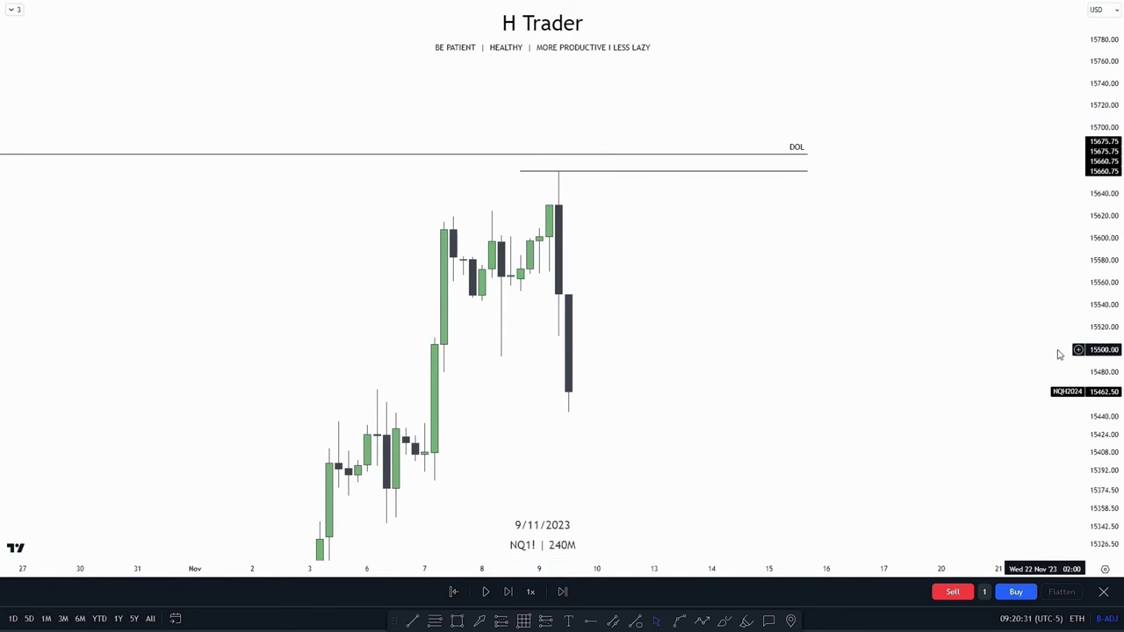
Draw a rectangle zone on the 4-hour chart from about 15434 to 15480, running from 7 November to 15 November
drag(1059, 355, 1032, 301)
scroll(650, 394, up, 2)
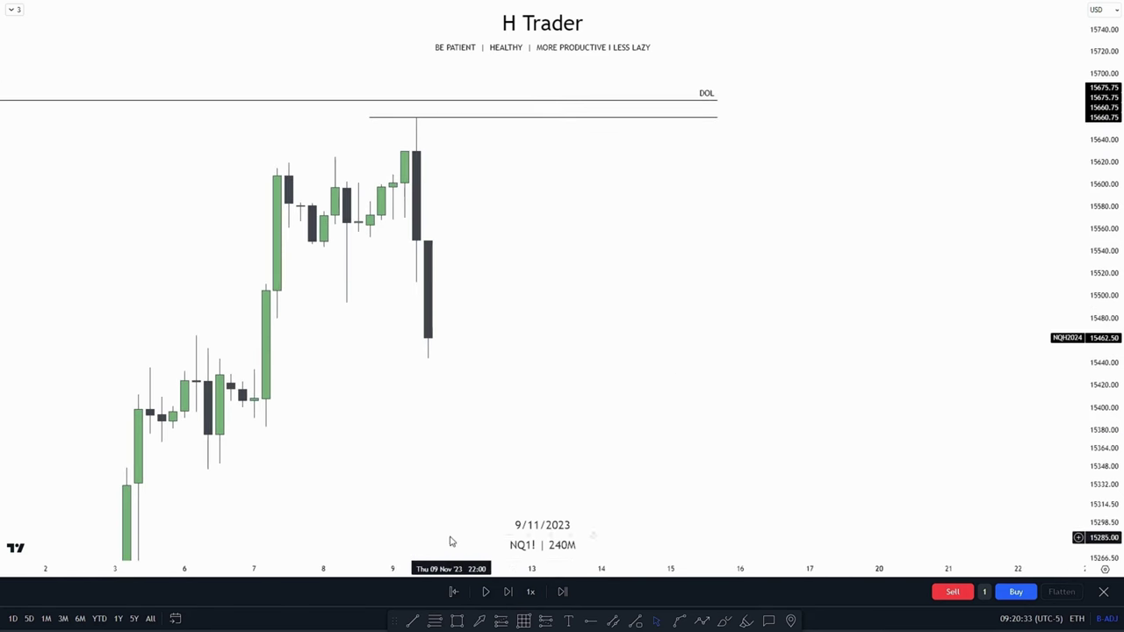
mouse_move(253, 369)
mouse_down()
mouse_move(276, 319)
mouse_move(693, 343)
mouse_up()
click(514, 429)
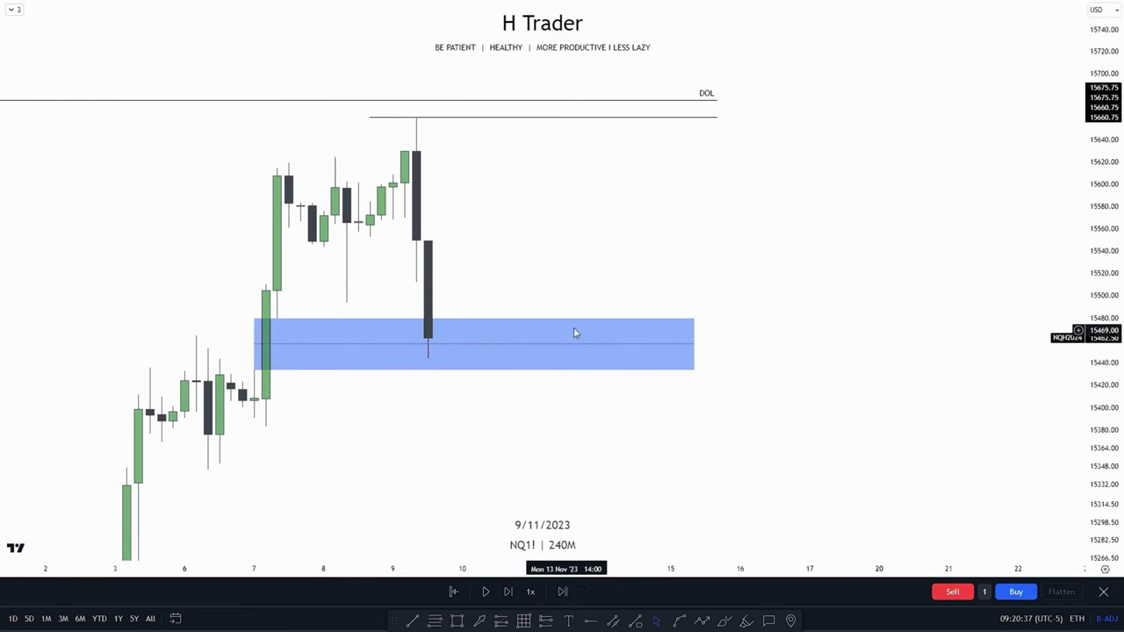
Examine how the 9 November sell-off trades into the blue zone on the 4-hour and 60-minute charts
drag(539, 278, 564, 344)
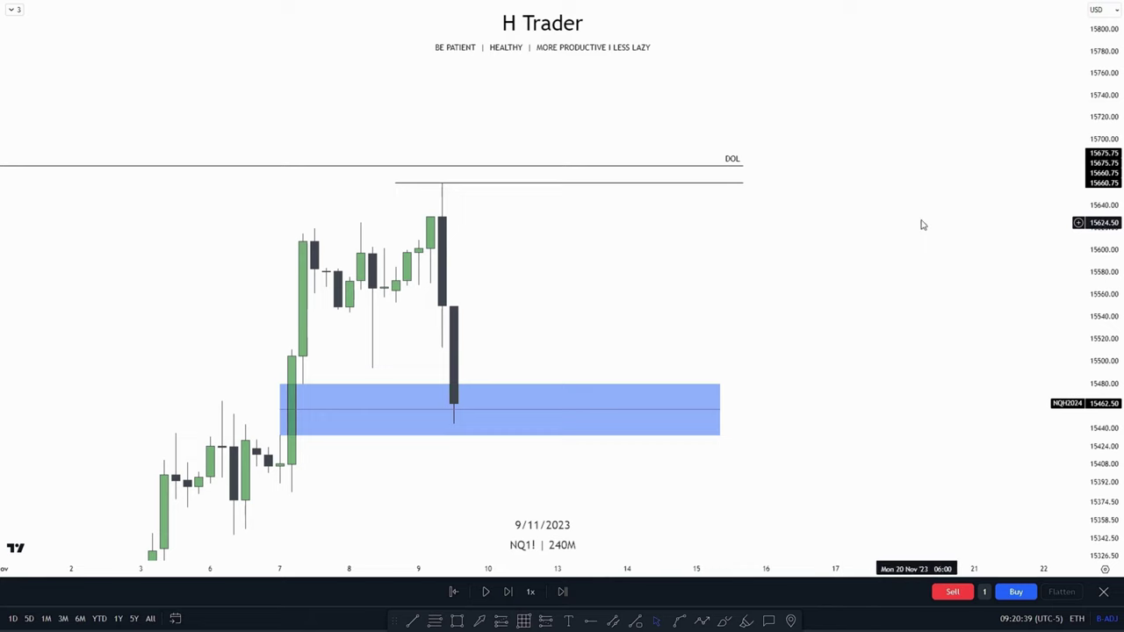
drag(606, 307, 592, 220)
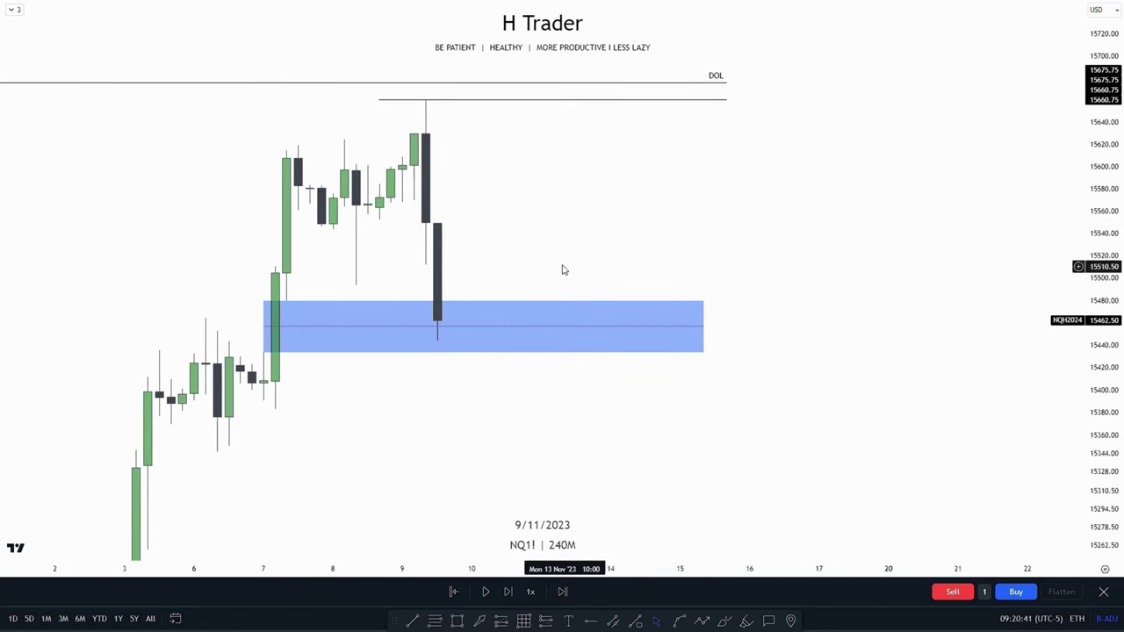
drag(527, 241, 428, 389)
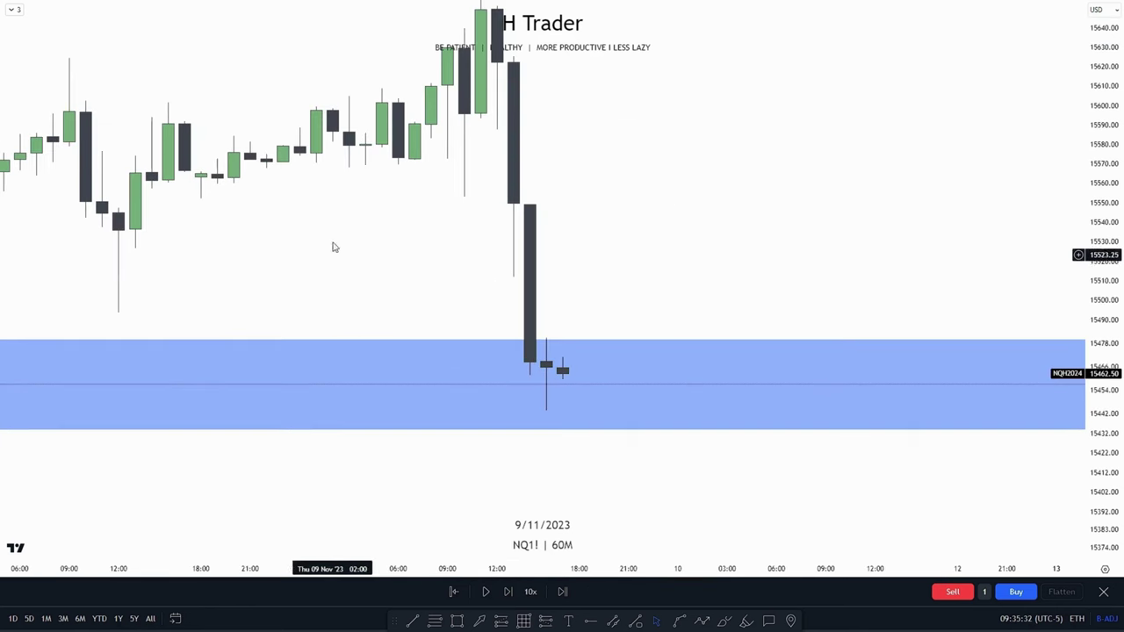
drag(638, 291, 648, 286)
drag(1100, 409, 1100, 309)
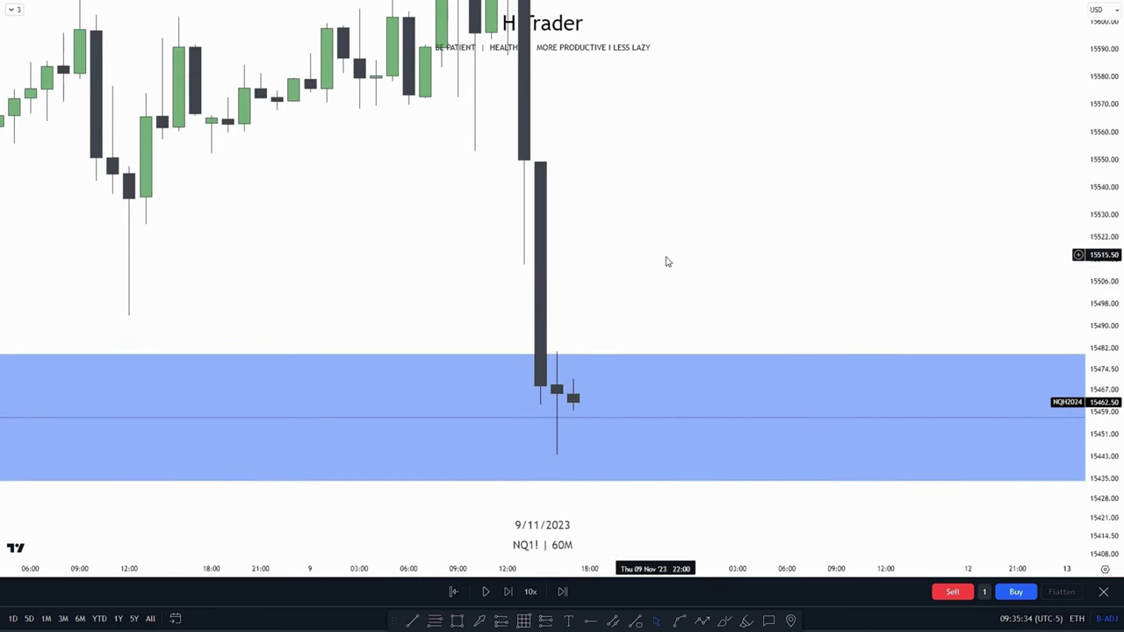
drag(579, 313, 479, 218)
drag(542, 185, 531, 238)
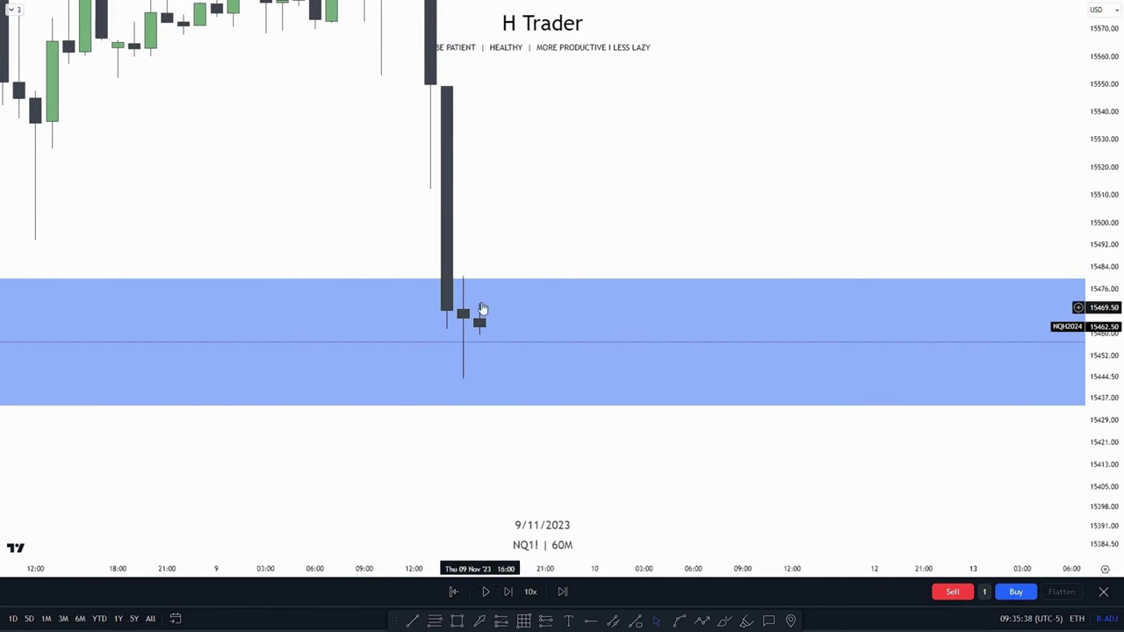
drag(583, 151, 496, 287)
drag(412, 378, 493, 316)
Set the chart interval to 15 minutes and frame the 9 November candles inside the blue zone
text(15)
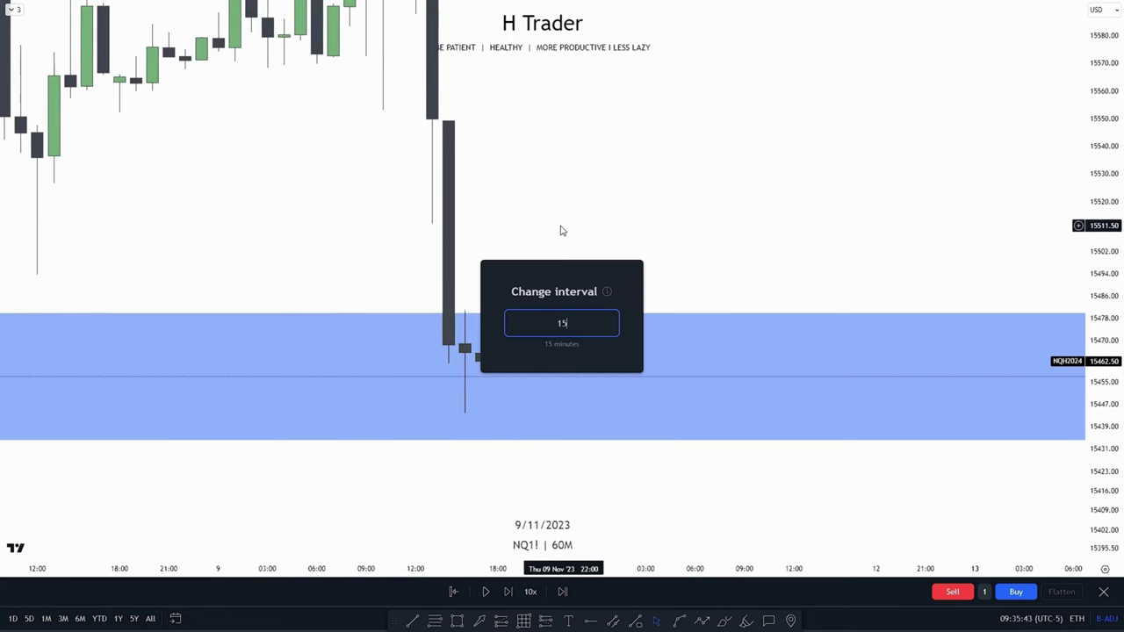
key(Return)
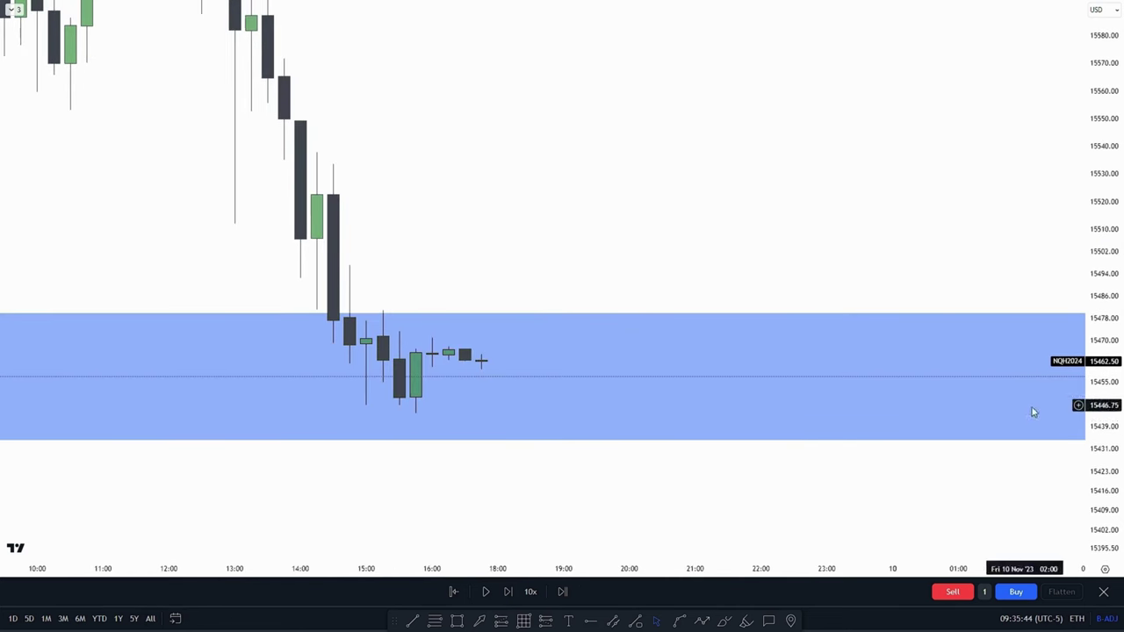
drag(1108, 481, 1108, 124)
drag(693, 257, 648, 64)
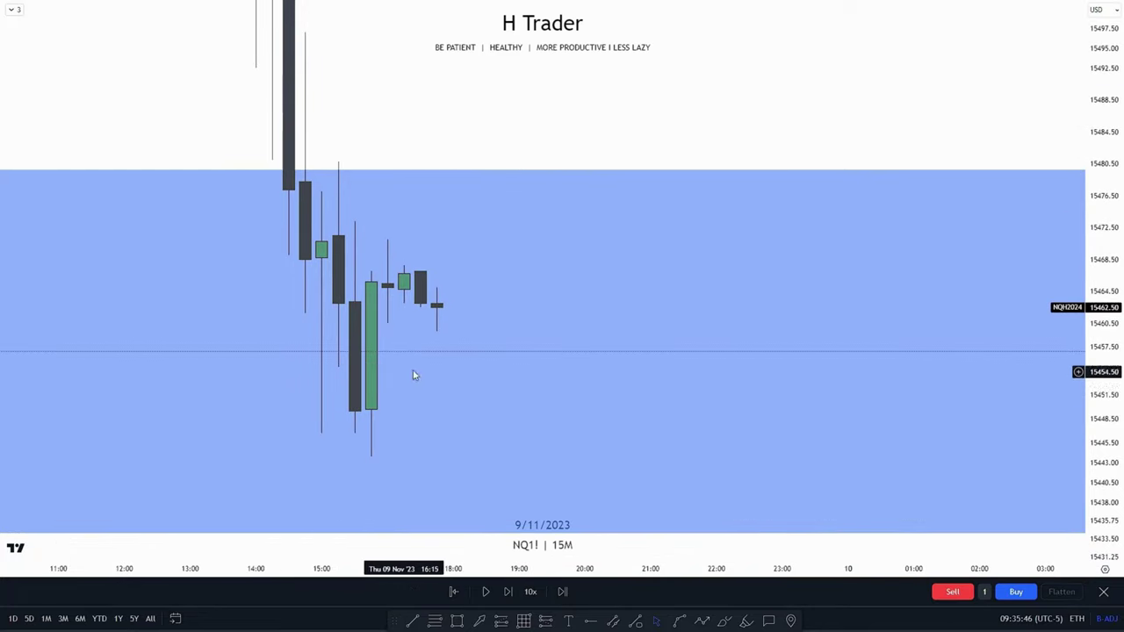
drag(406, 125, 413, 93)
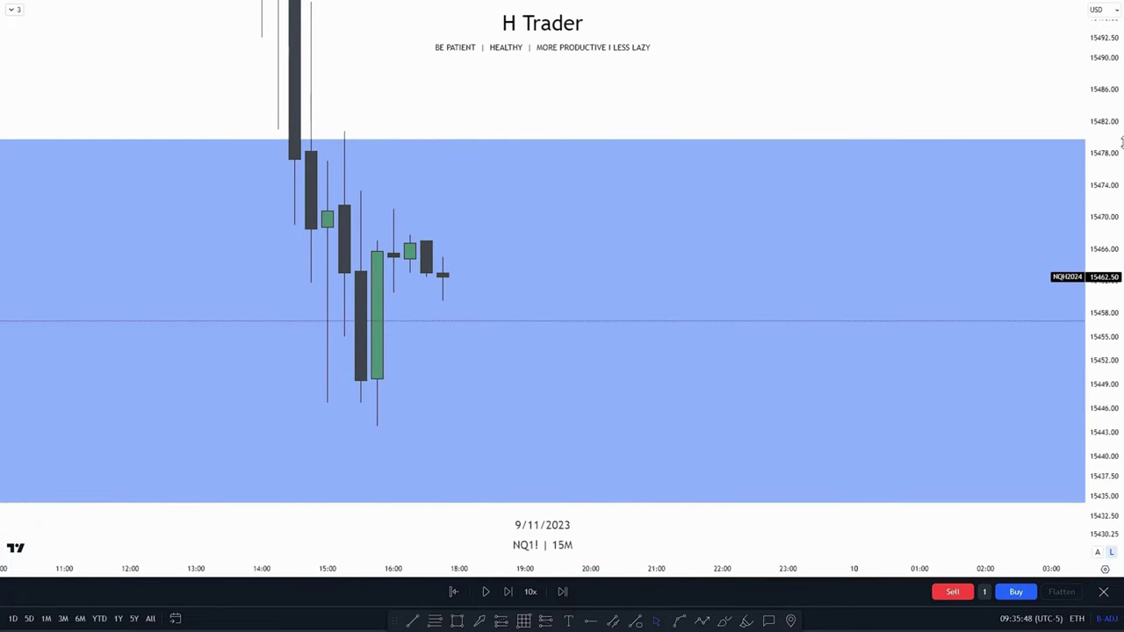
drag(1107, 147, 1093, 308)
scroll(790, 171, down, 3)
drag(692, 110, 501, 165)
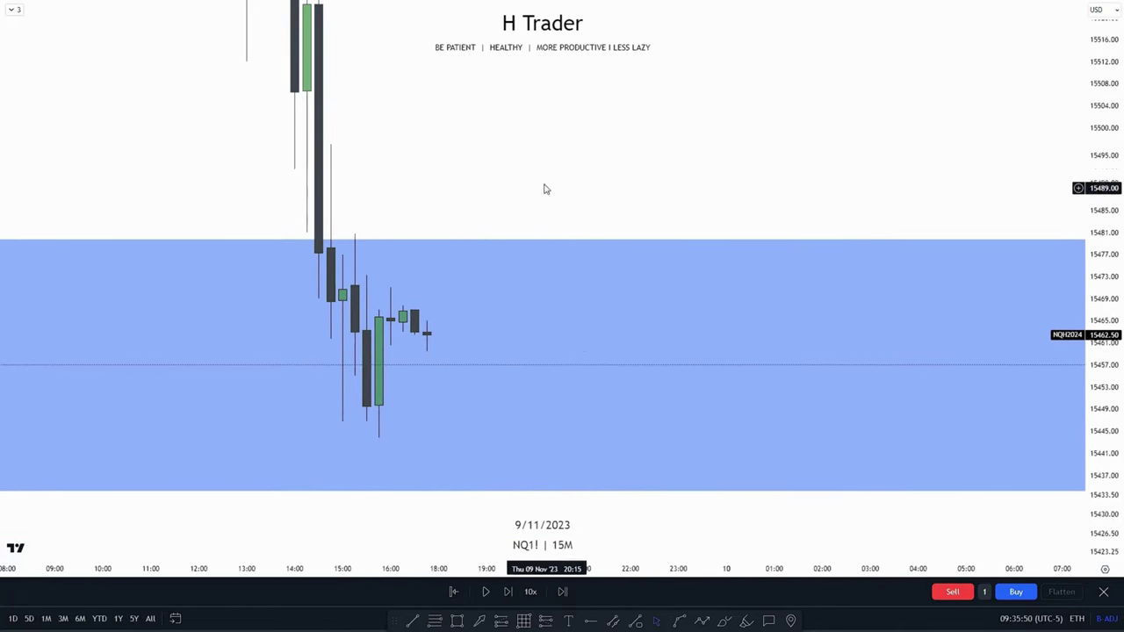
drag(1106, 158, 1102, 261)
scroll(826, 204, down, 2)
drag(731, 175, 532, 204)
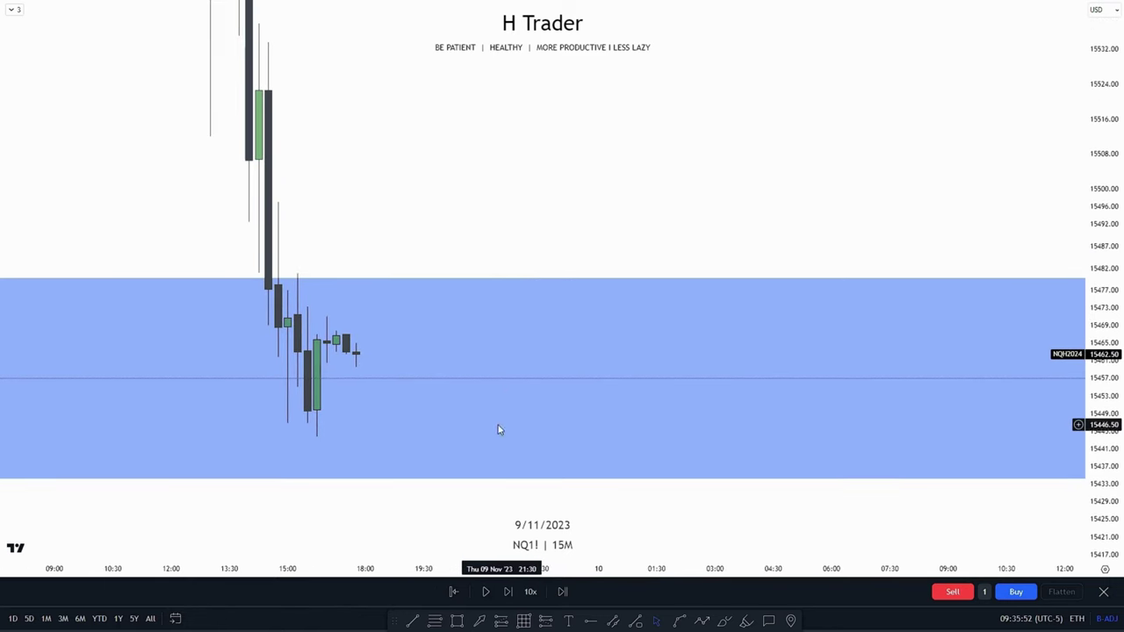
Show the ICT Killzones & Pivots indicator and replay the 15-minute candles to about 22:45 on 9 November
click(108, 38)
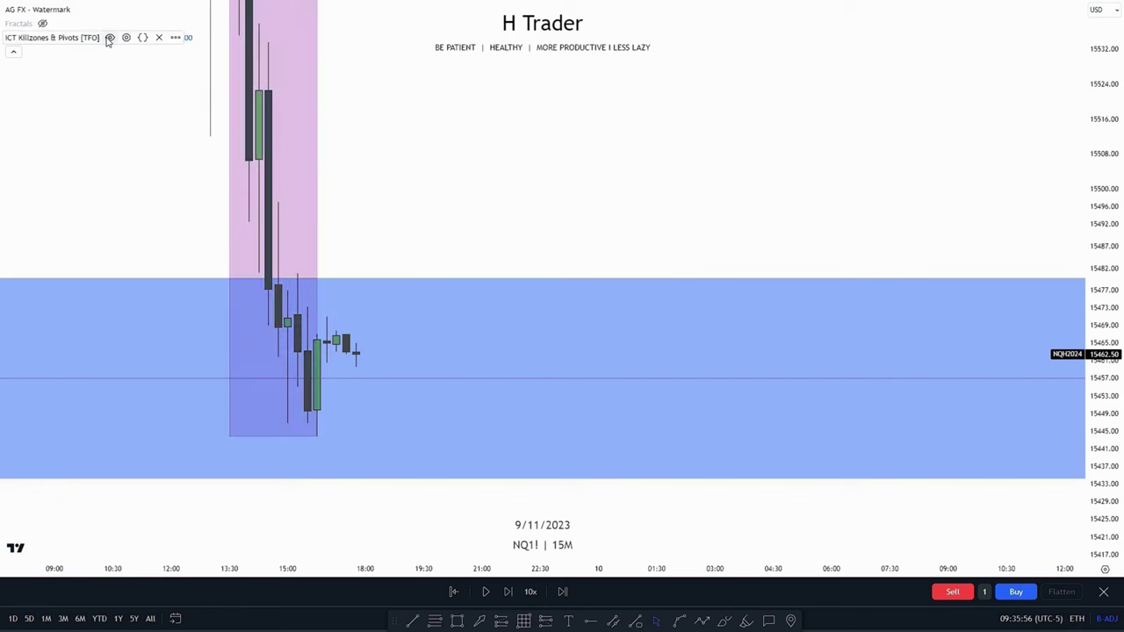
click(12, 53)
click(487, 593)
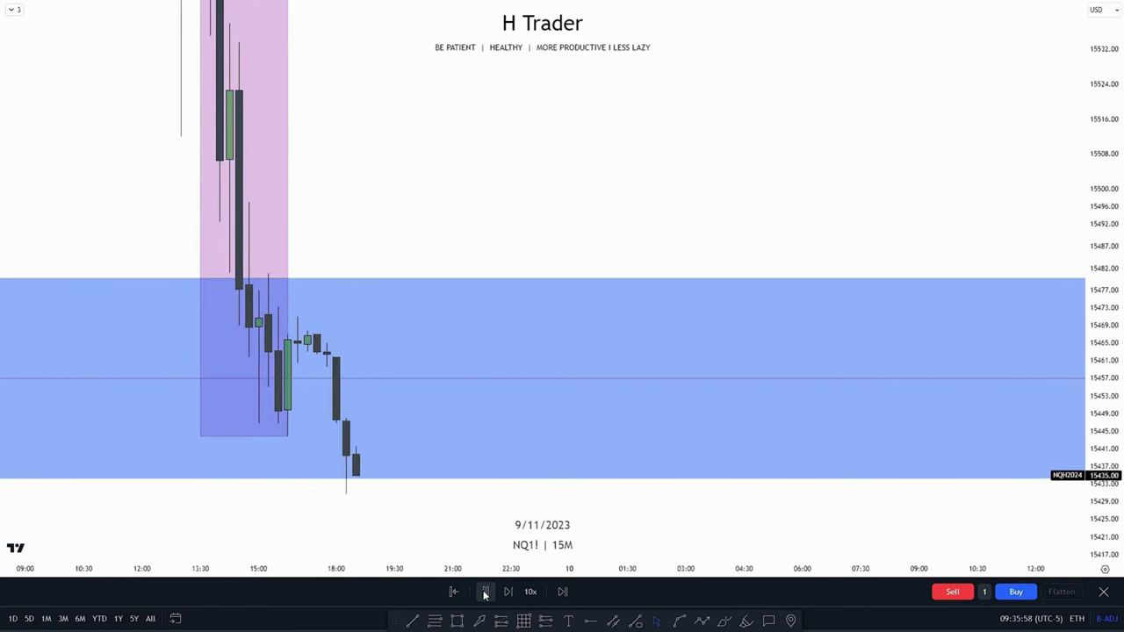
click(485, 593)
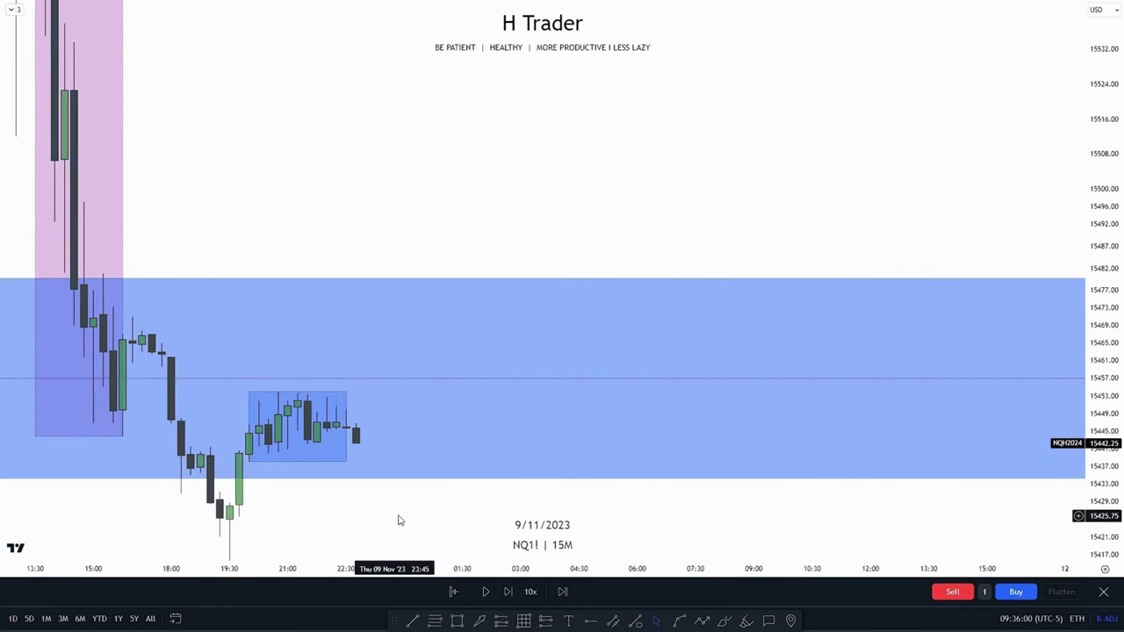
Continue the 15-minute replay from late 9 November to about 02:30 on 10 November
drag(541, 412, 419, 407)
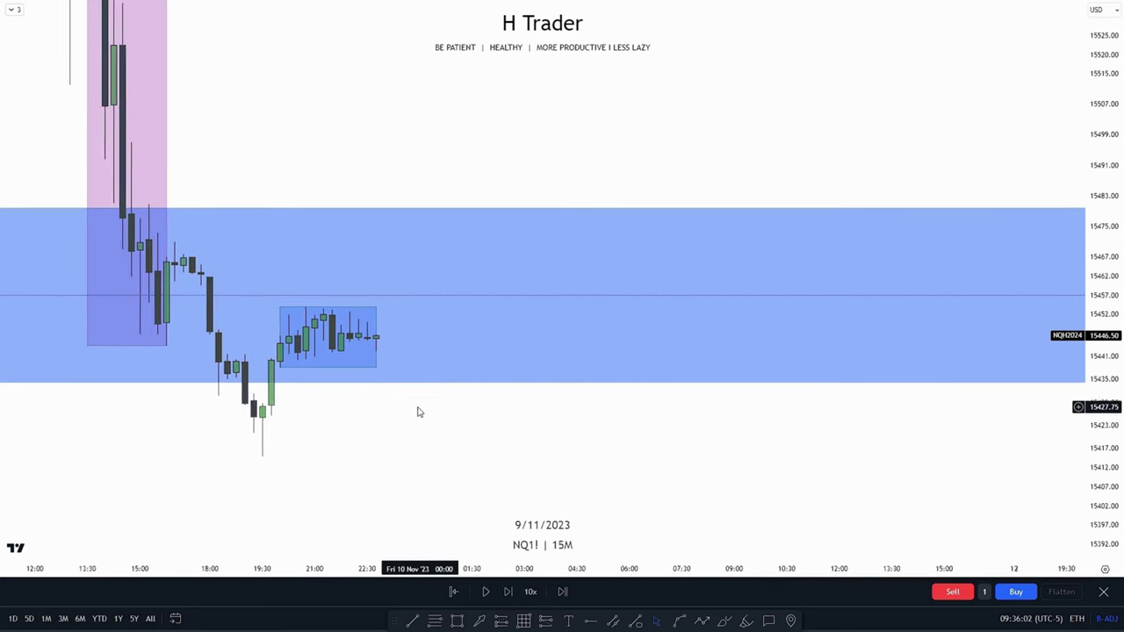
scroll(479, 407, down, 2)
drag(502, 405, 418, 419)
scroll(525, 423, down, 1)
drag(536, 426, 399, 444)
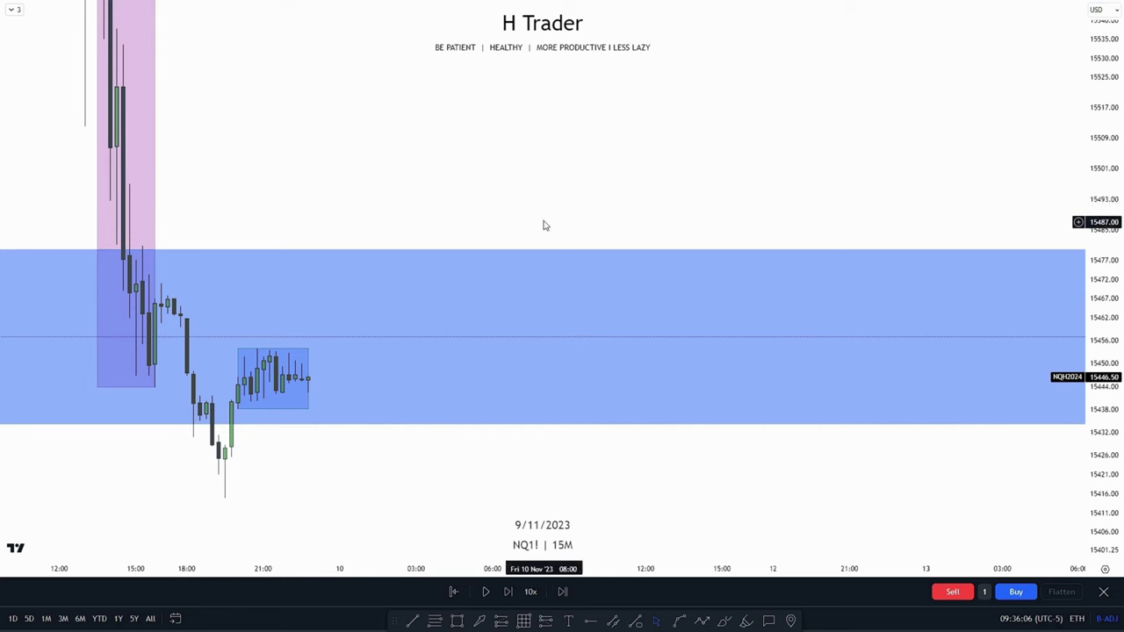
drag(468, 187, 491, 160)
drag(1095, 158, 1077, 237)
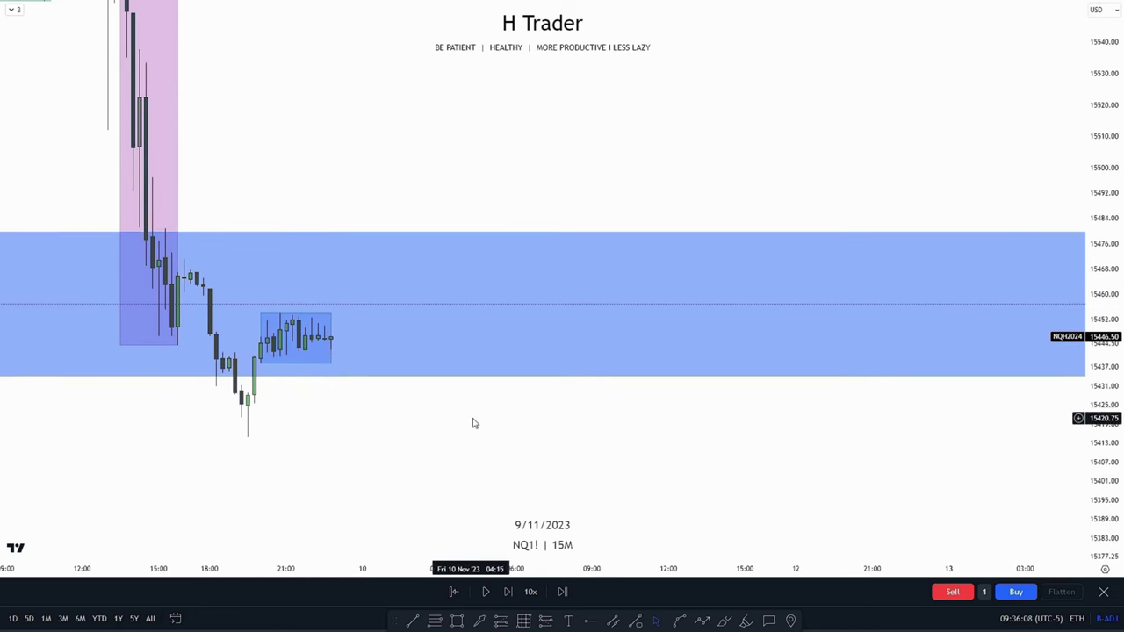
drag(471, 419, 499, 424)
click(486, 592)
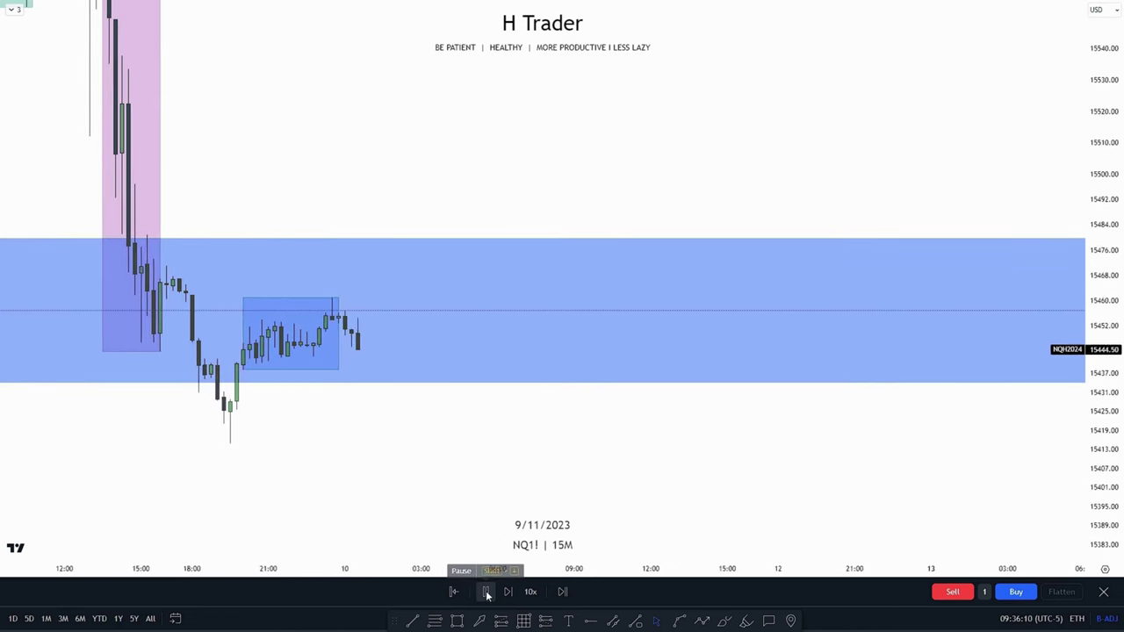
click(485, 592)
Replay the 15-minute candles to about 05:45 on 10 November and examine the high and low of the red killzone
drag(333, 452, 401, 466)
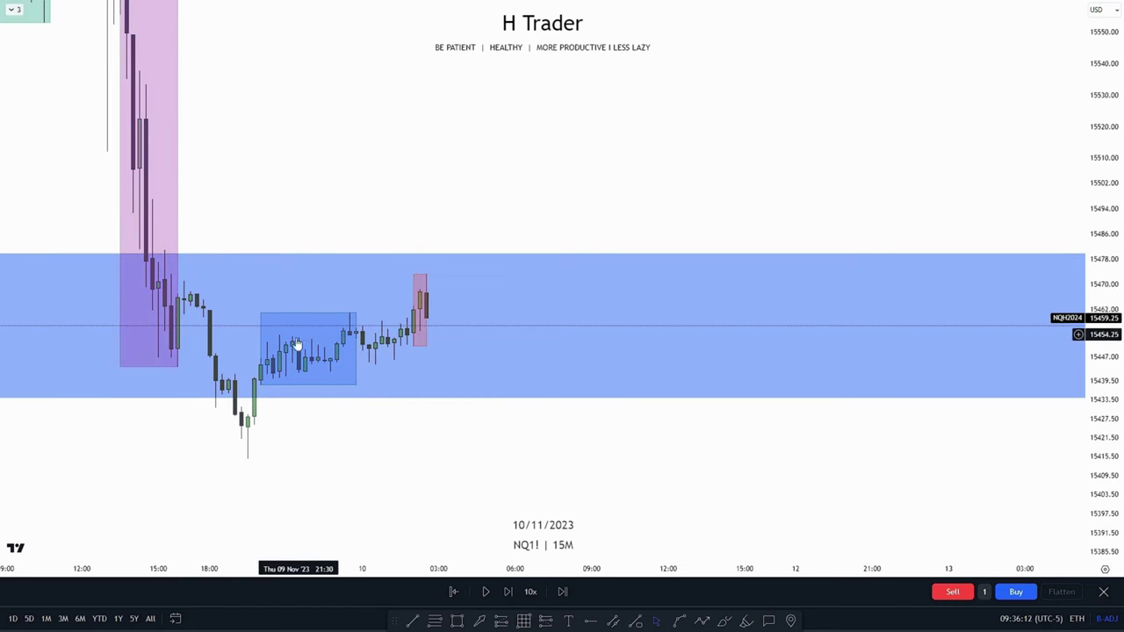
drag(453, 439, 475, 430)
click(489, 596)
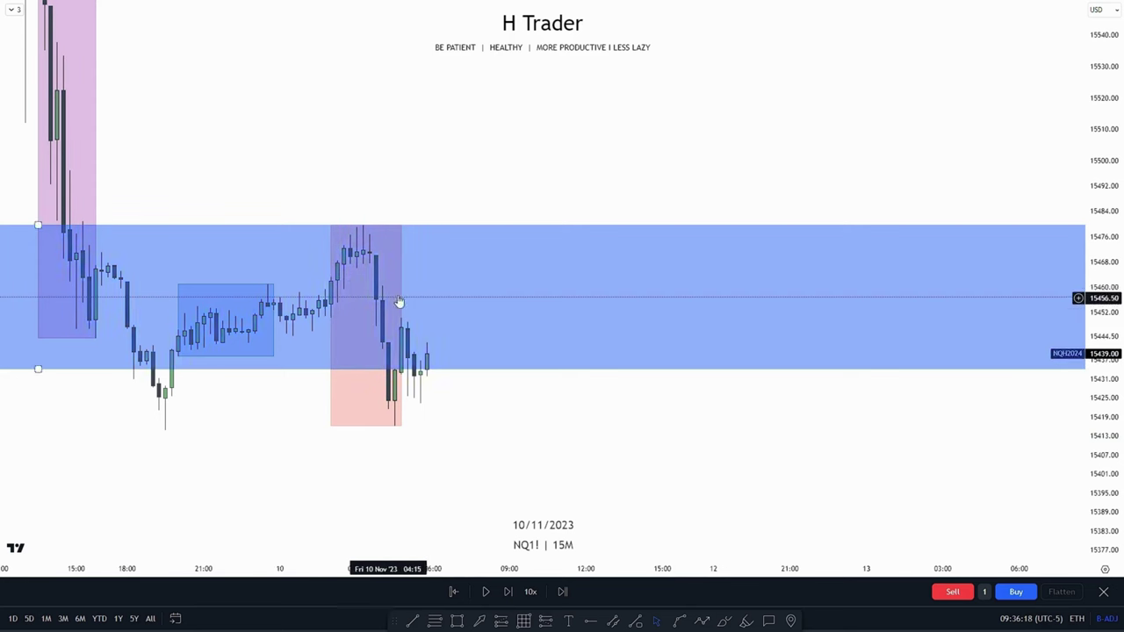
drag(332, 406, 418, 441)
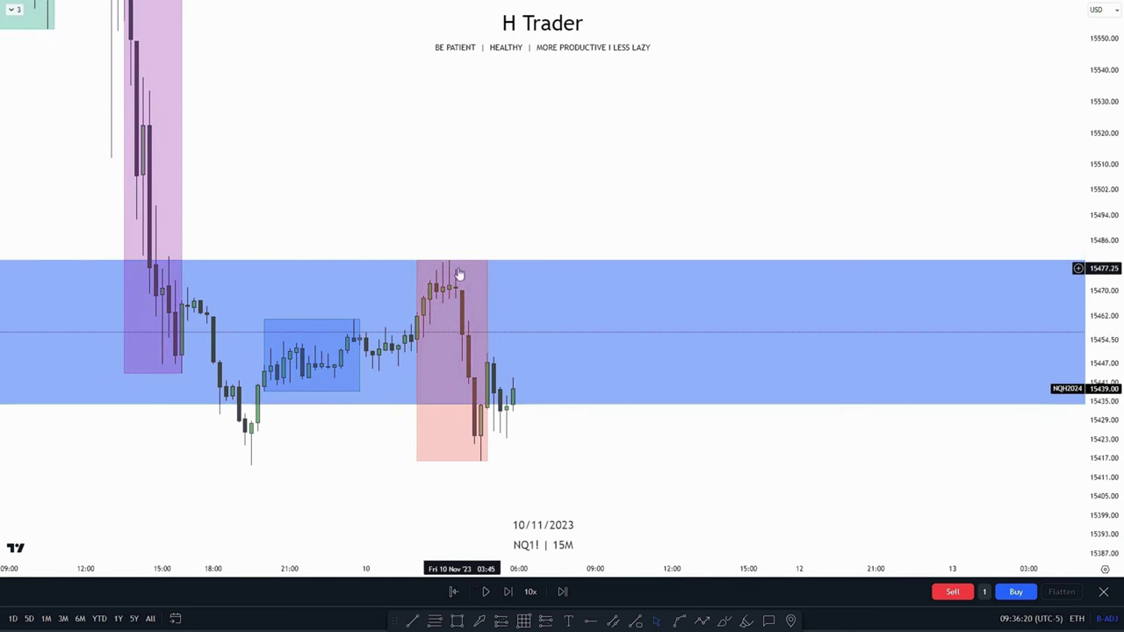
drag(533, 419, 461, 402)
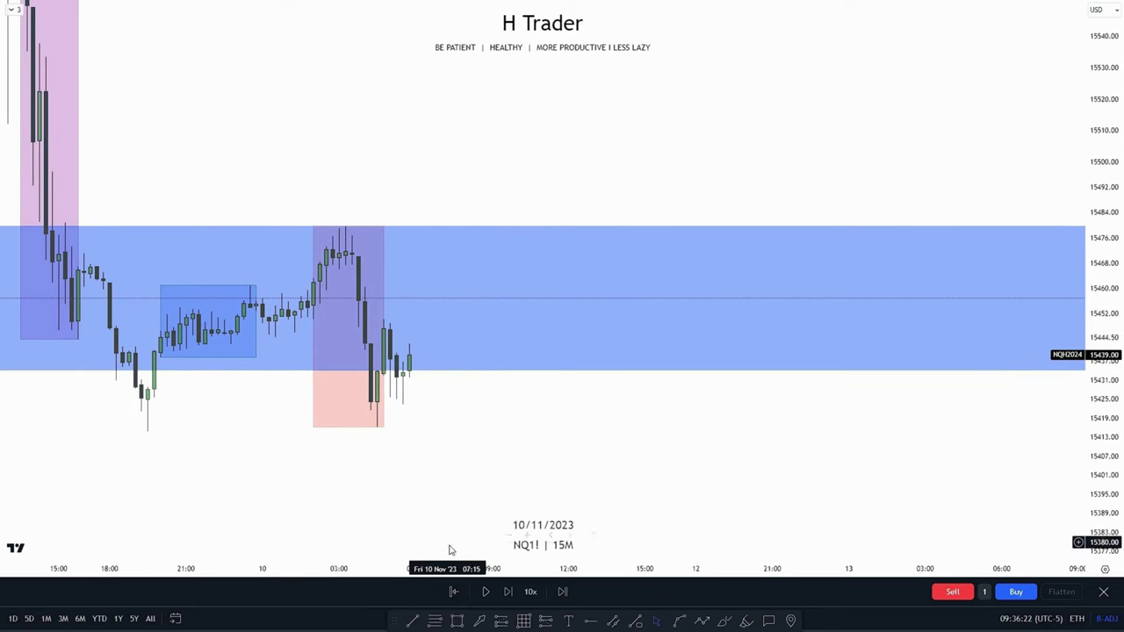
Set the replay speed to 3x and advance the 15-minute chart to about 07:15 on 10 November
click(530, 591)
click(528, 505)
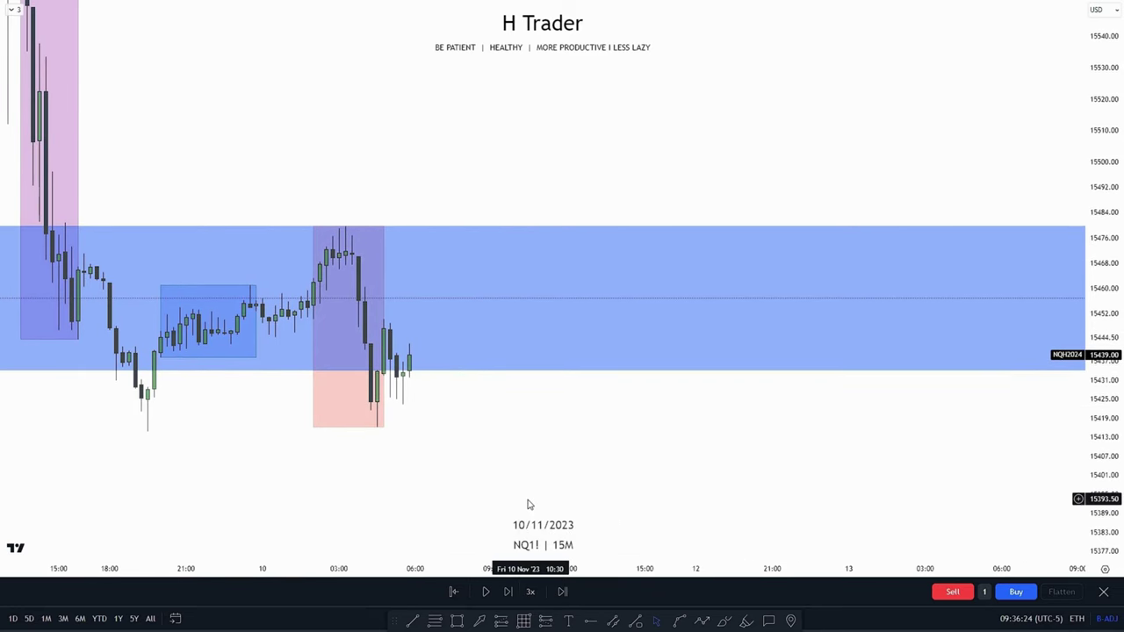
click(485, 591)
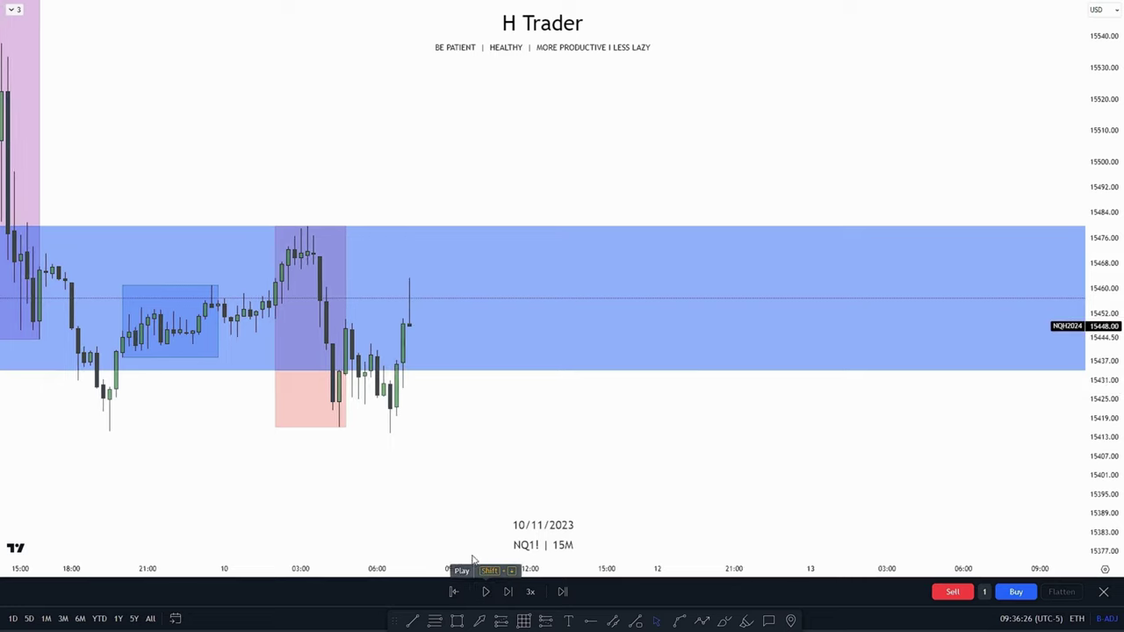
drag(430, 420, 498, 387)
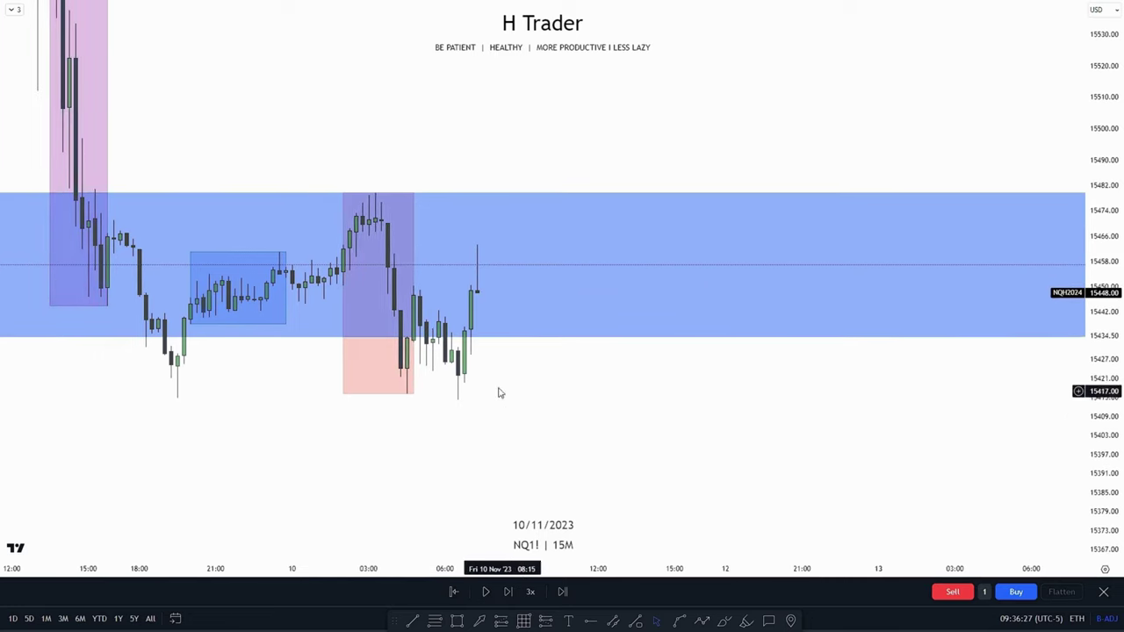
Draw a horizontal trend line from the 9 November 19:30 low at 15414.75 to 10 November 09:00 and delete it again
click(415, 621)
drag(176, 400, 520, 402)
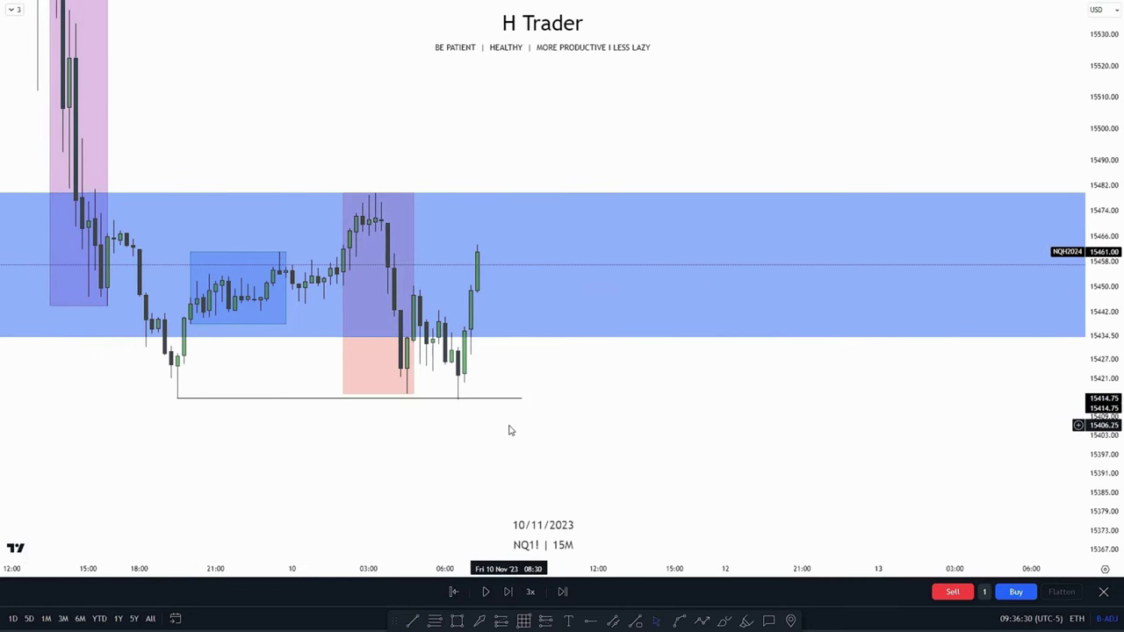
drag(427, 347, 344, 364)
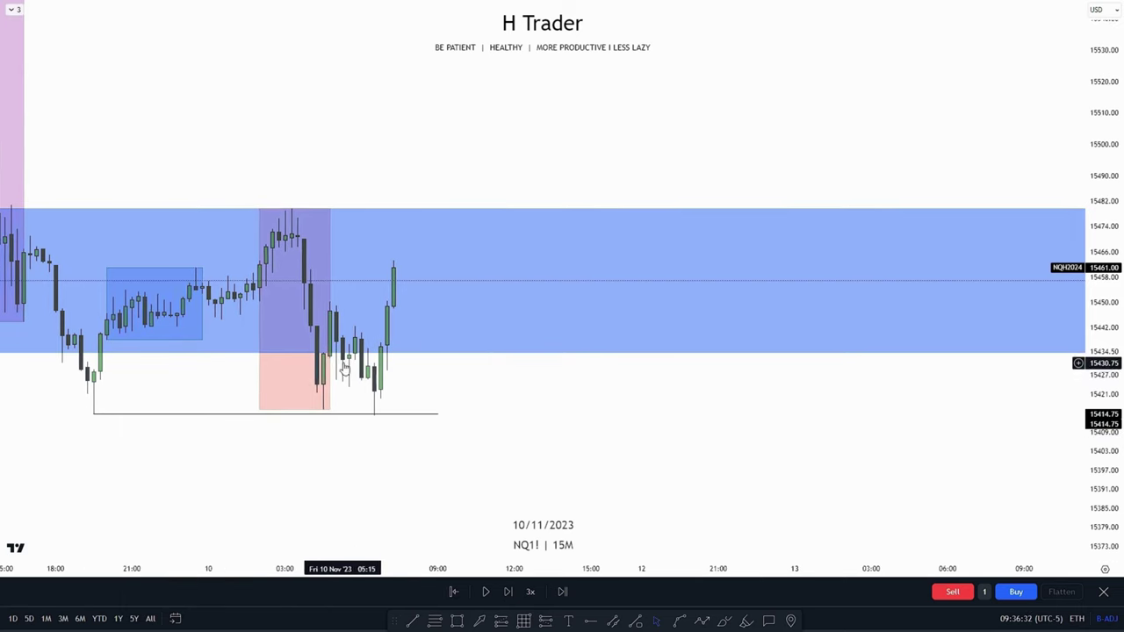
click(400, 416)
key(Delete)
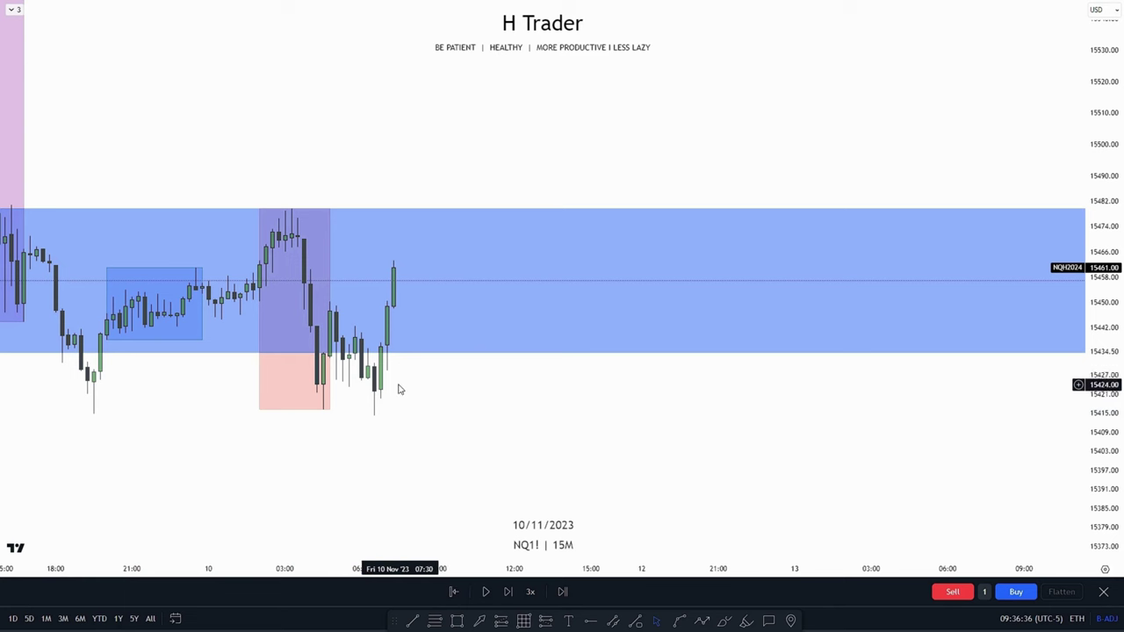
Replay the 15-minute candles to about 09:00 on 10 November
scroll(444, 135, left, 3)
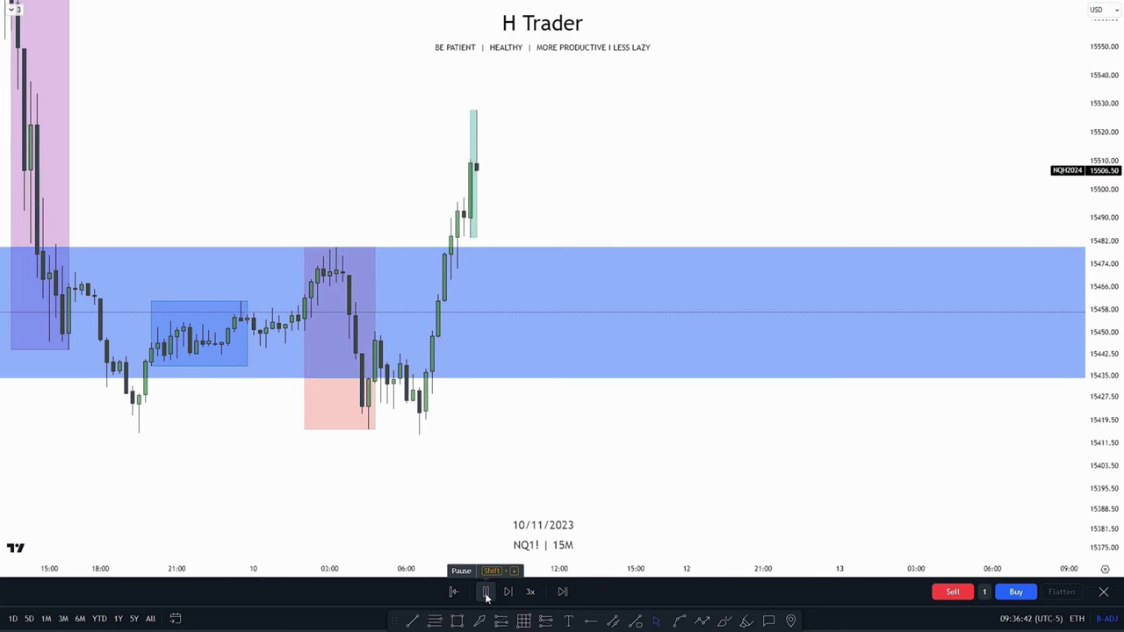
click(487, 595)
Examine the 10 November rally out of the blue zone against the killzones of the preceding sell-off
drag(477, 421, 525, 525)
drag(1061, 381, 1078, 406)
drag(1108, 388, 1121, 249)
scroll(687, 229, up, 4)
drag(692, 226, 967, 275)
drag(1103, 273, 1103, 302)
drag(718, 266, 629, 290)
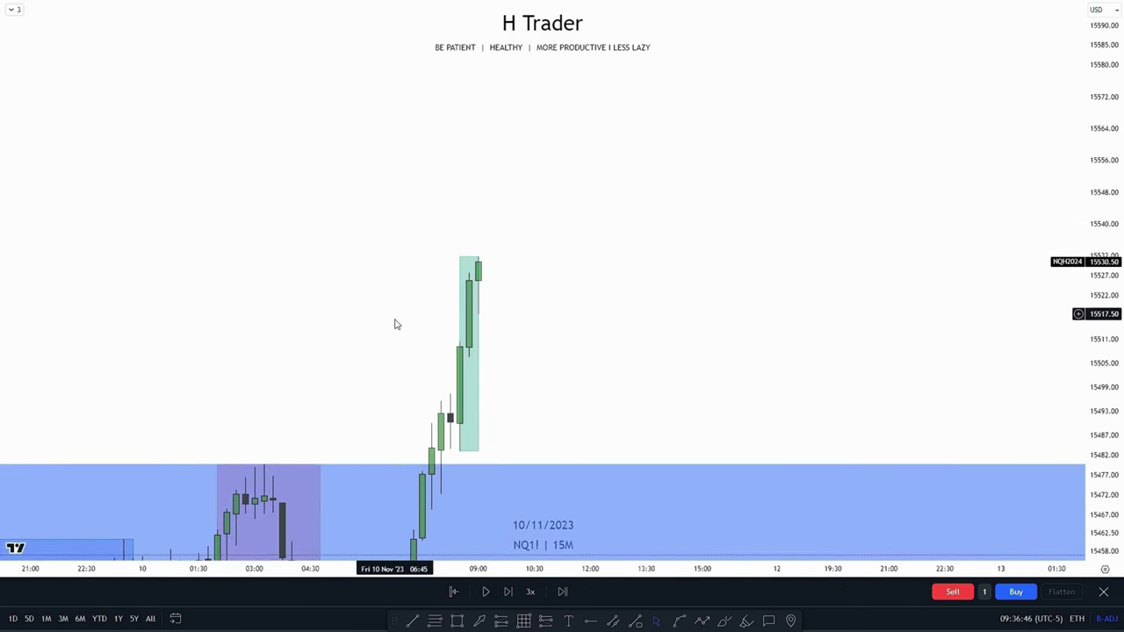
scroll(714, 256, down, 3)
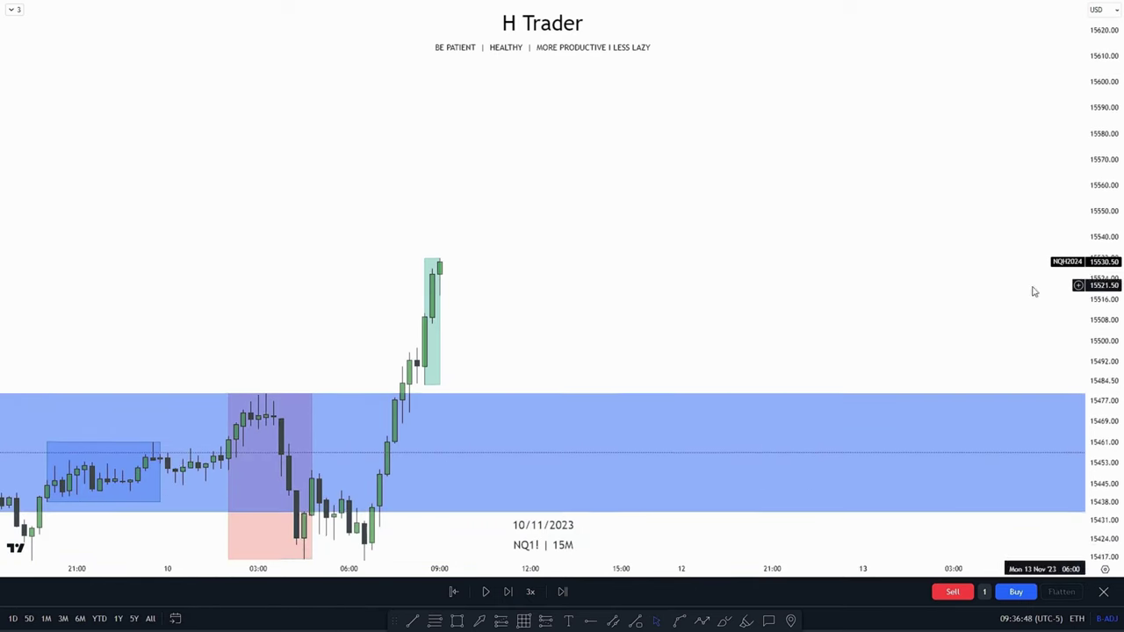
scroll(701, 214, down, 2)
scroll(652, 236, right, 3)
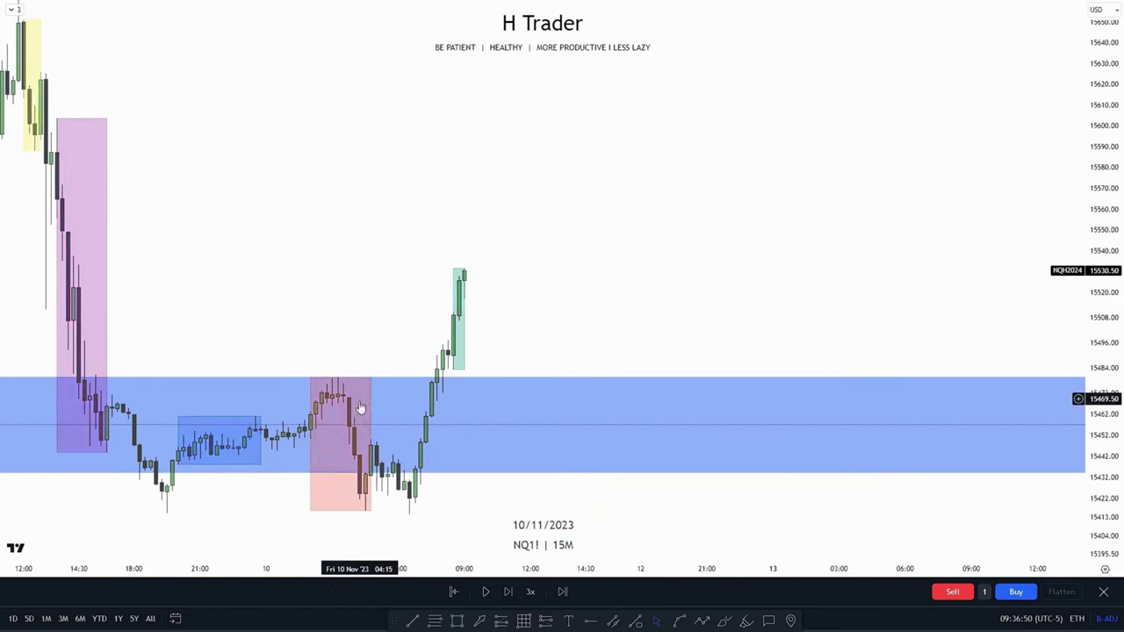
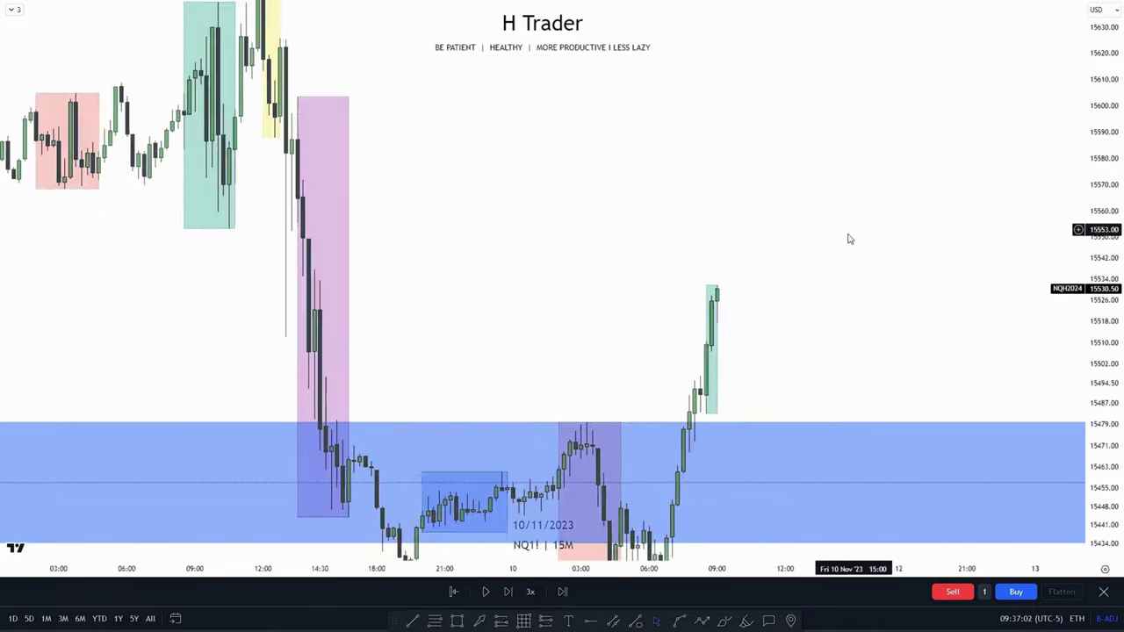
Replay the 15-minute candles to about 09:30 on 10 November
click(484, 595)
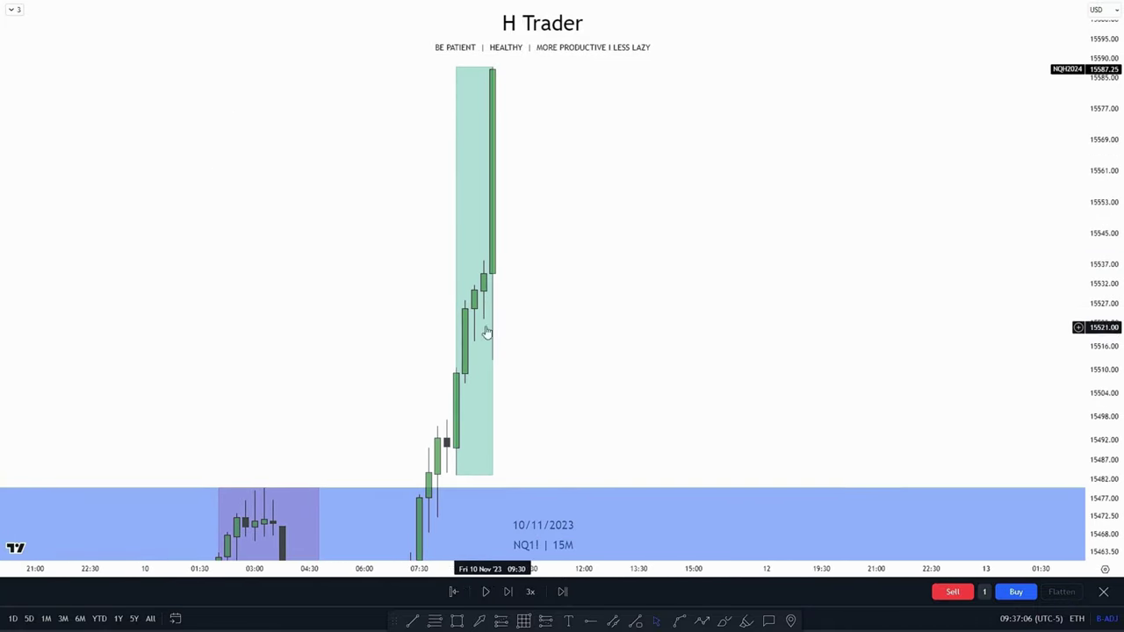
drag(496, 154, 514, 188)
drag(1103, 163, 1103, 245)
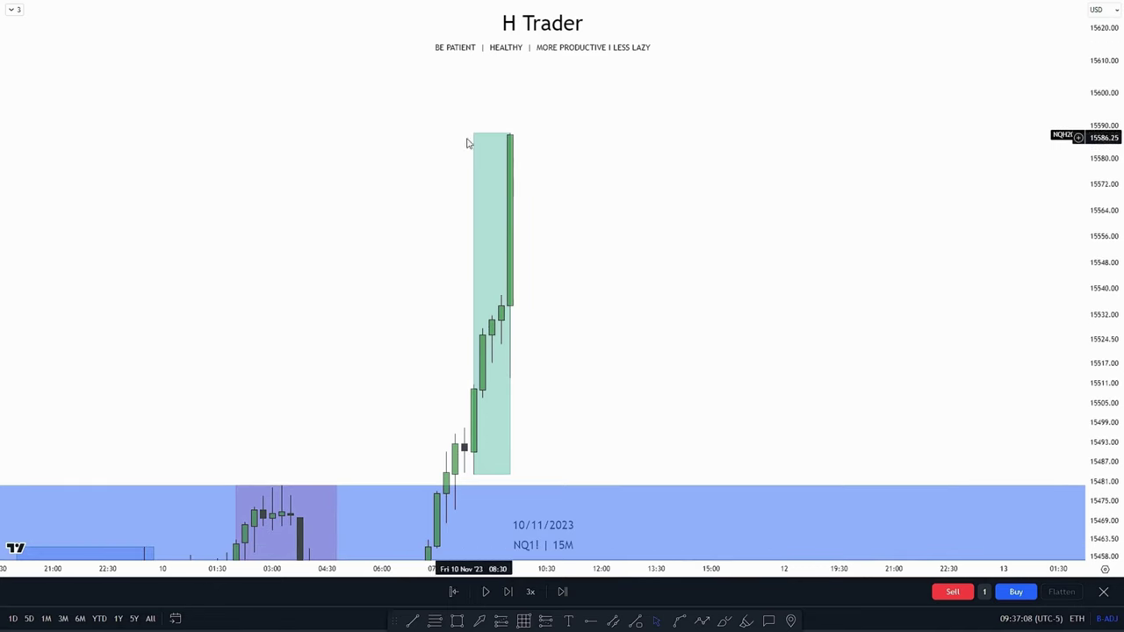
drag(848, 158, 802, 206)
drag(1104, 155, 1104, 253)
drag(777, 167, 755, 255)
drag(1104, 167, 1103, 223)
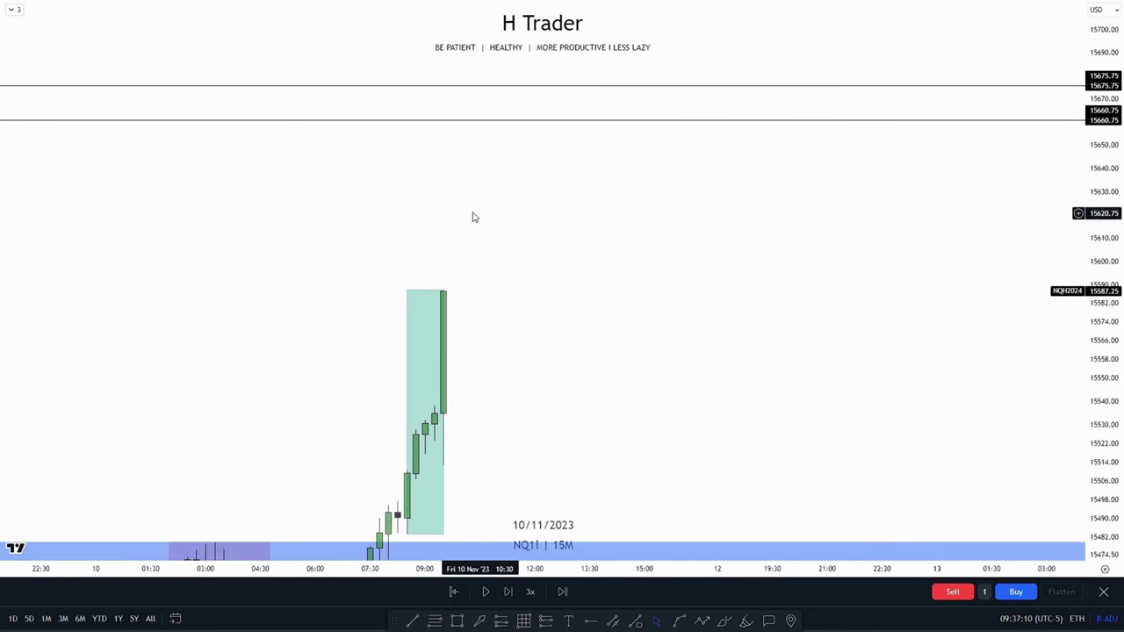
Continue the 15-minute replay to about 10:15 on 10 November
drag(566, 301, 711, 205)
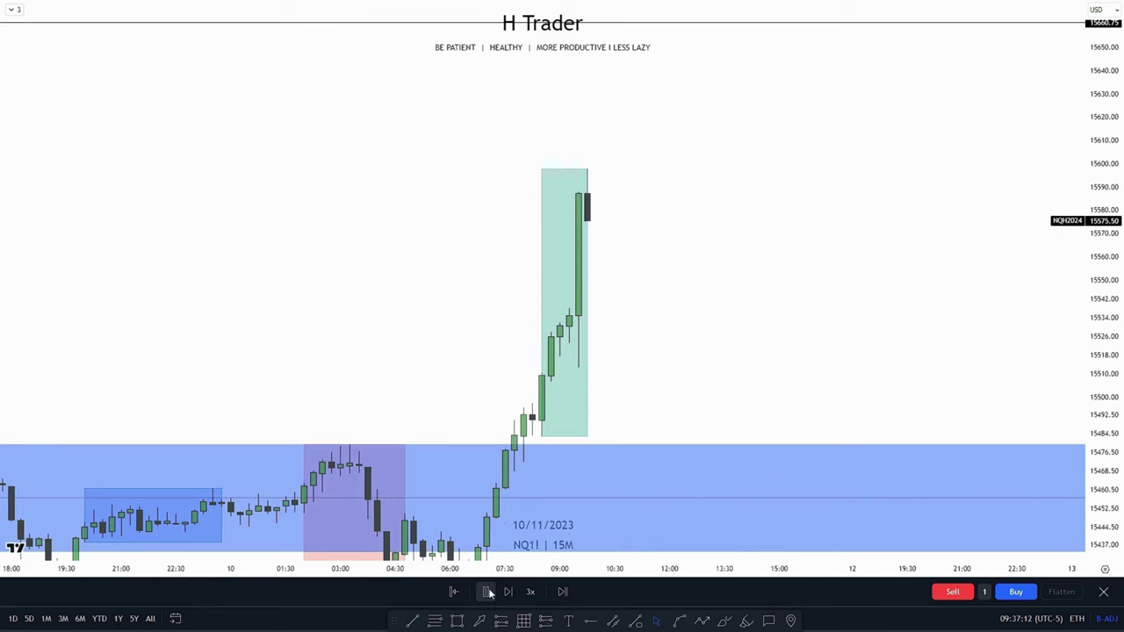
click(488, 593)
drag(686, 331, 628, 335)
scroll(627, 299, up, 3)
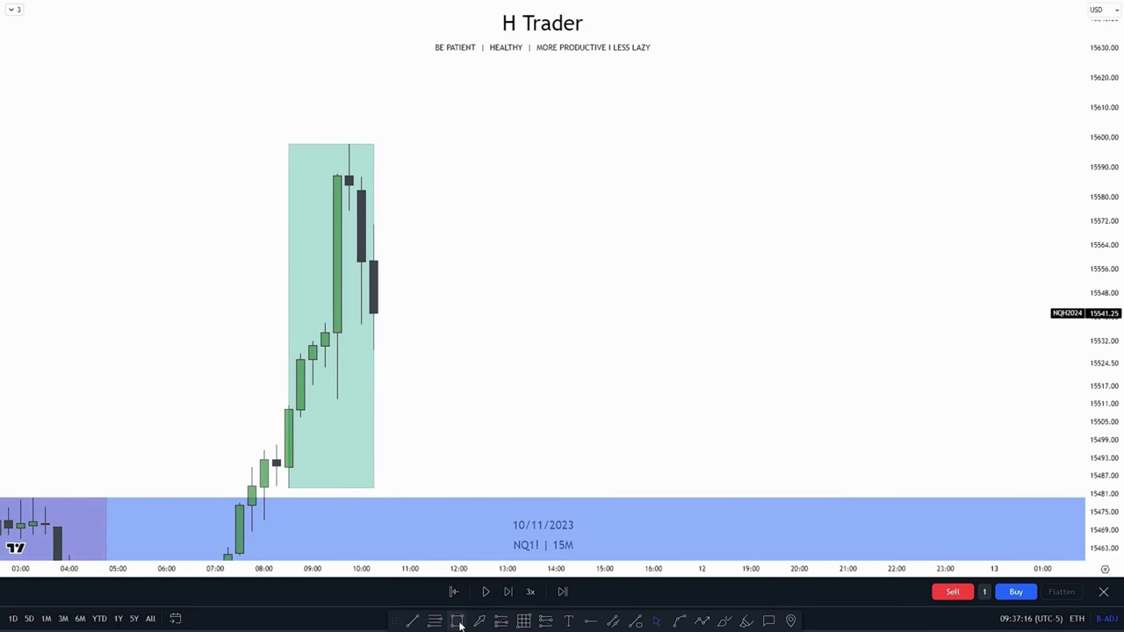
Draw a rectangle over the 09:30 candle's gap from 15538.00 to 15575.50 and extend it to the start of 12 November
click(456, 621)
mouse_move(325, 324)
mouse_down()
mouse_move(348, 195)
mouse_move(349, 211)
mouse_up()
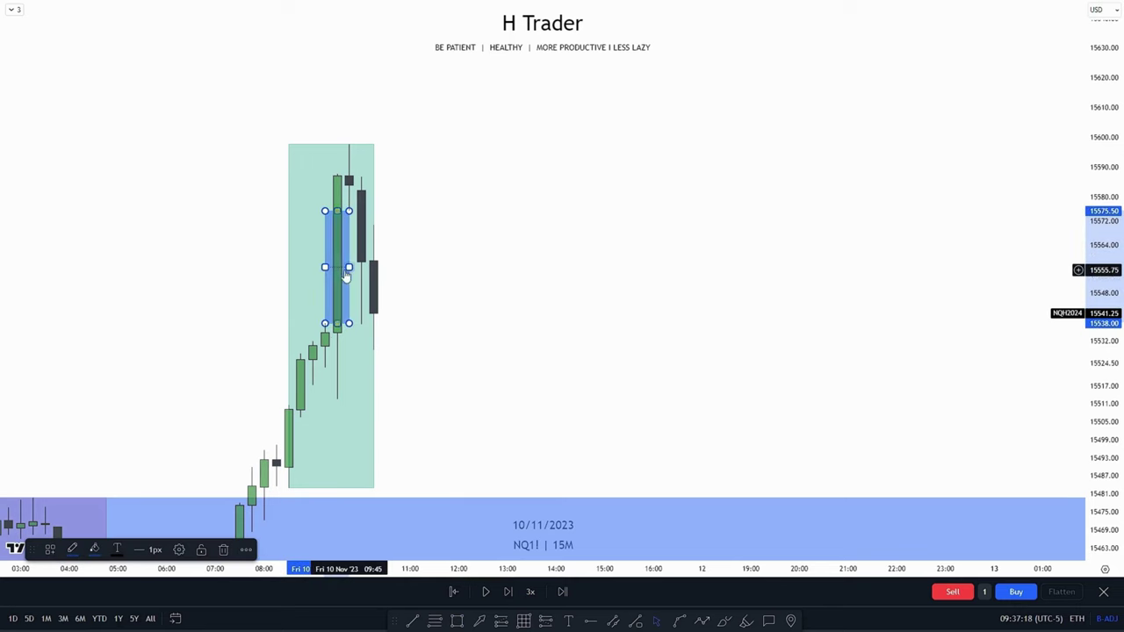
drag(348, 269, 704, 263)
drag(549, 347, 563, 335)
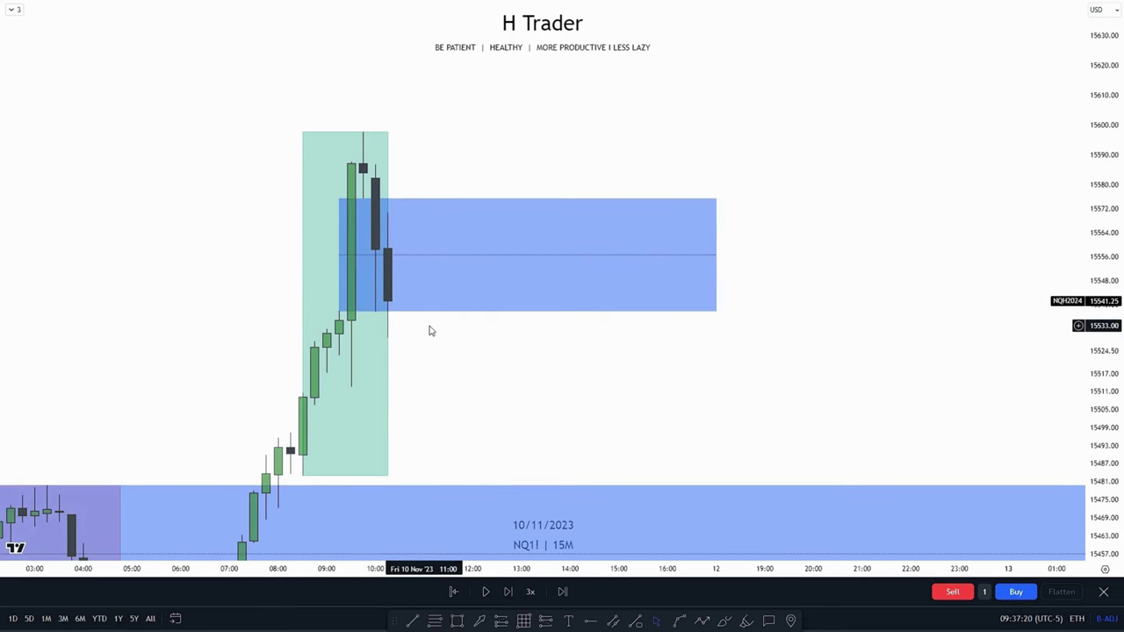
Replay the 15-minute candles to about 12:15 on 10 November
drag(431, 331, 494, 359)
drag(1034, 237, 1103, 366)
drag(922, 383, 792, 420)
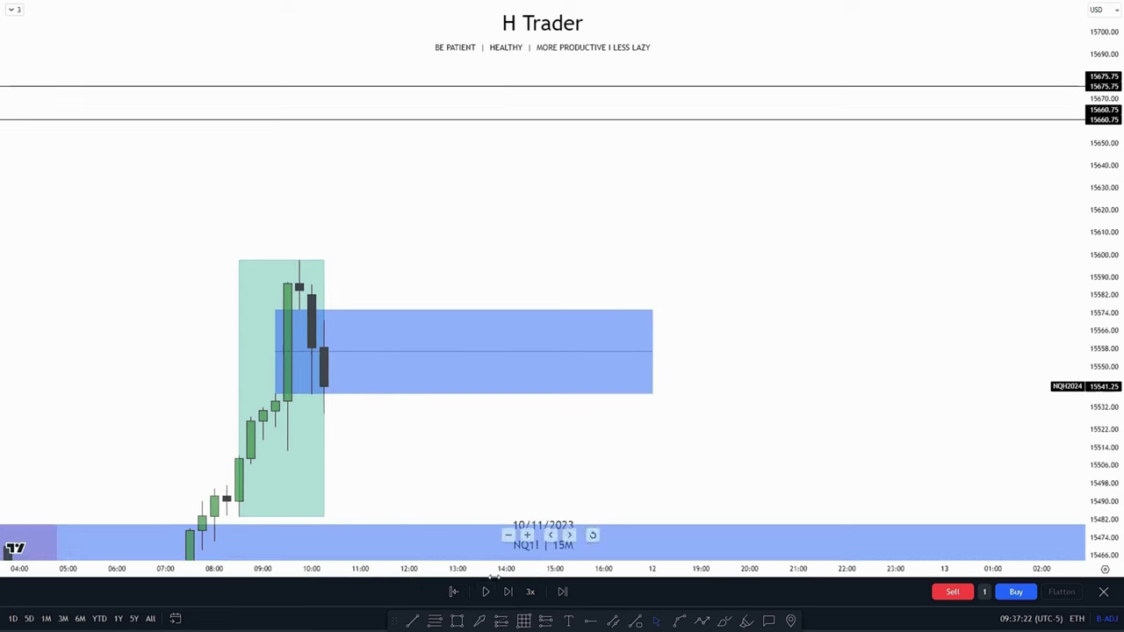
click(485, 592)
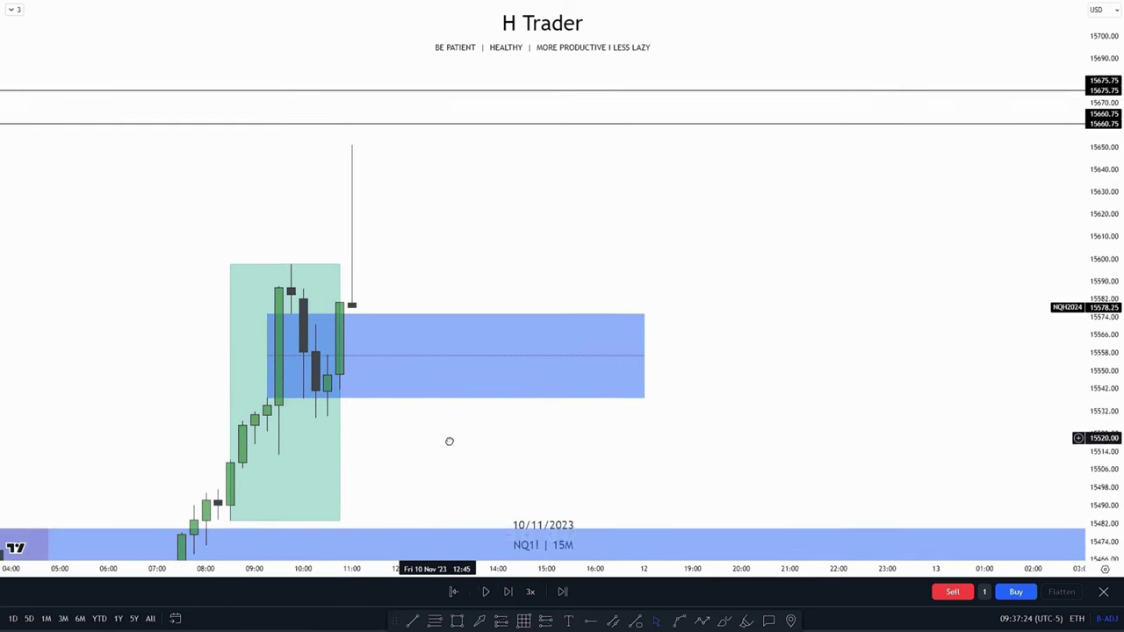
drag(567, 224, 586, 255)
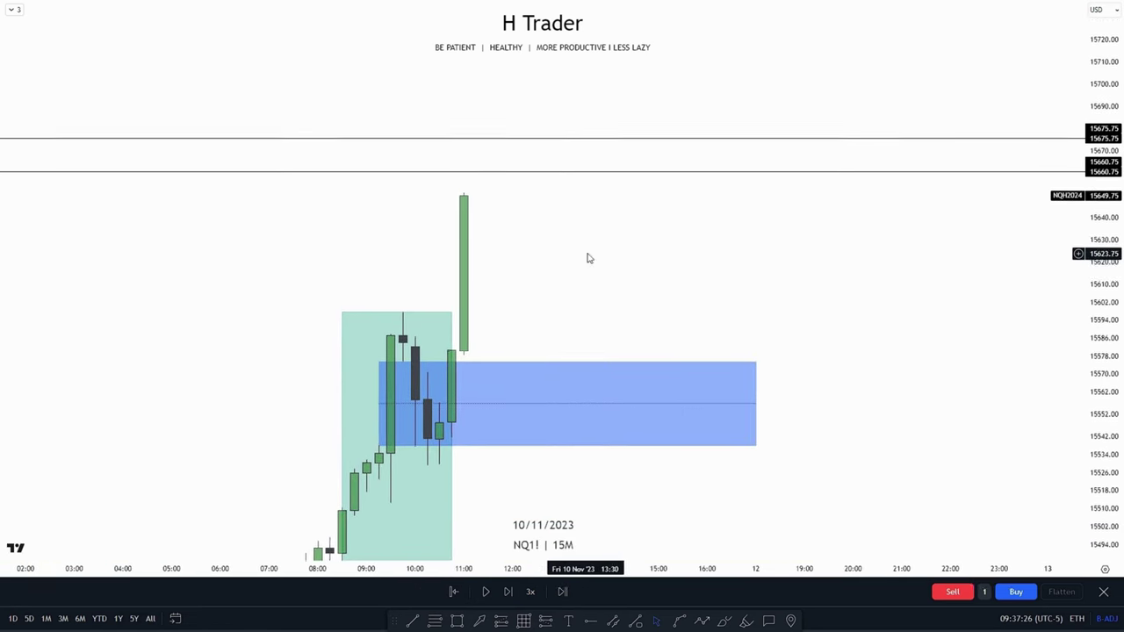
drag(1104, 200, 1104, 236)
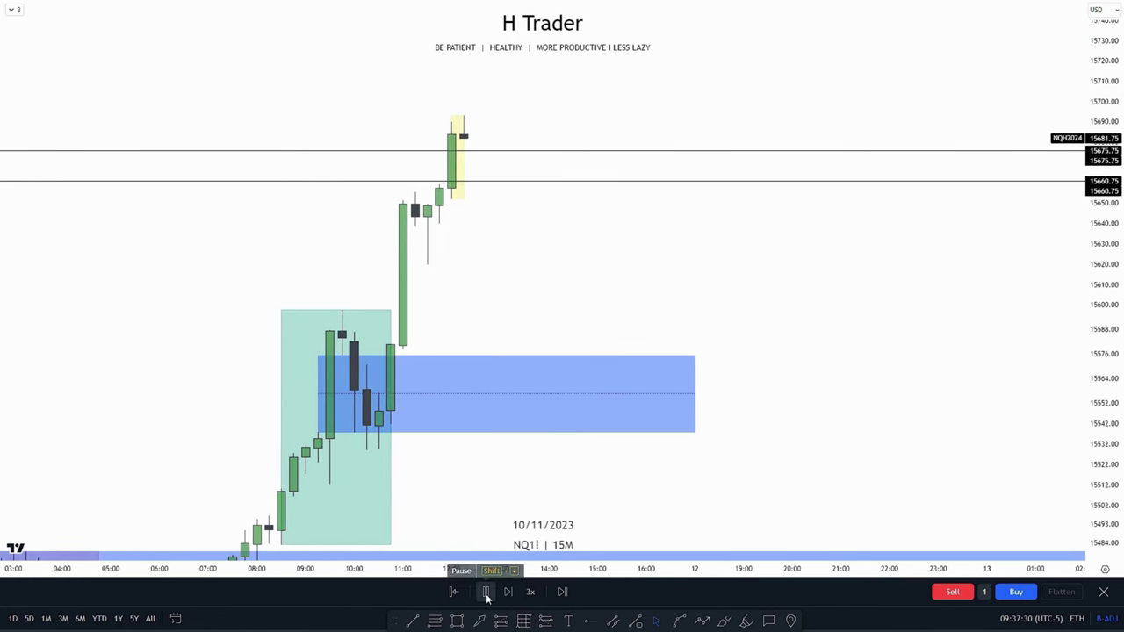
drag(516, 236, 568, 313)
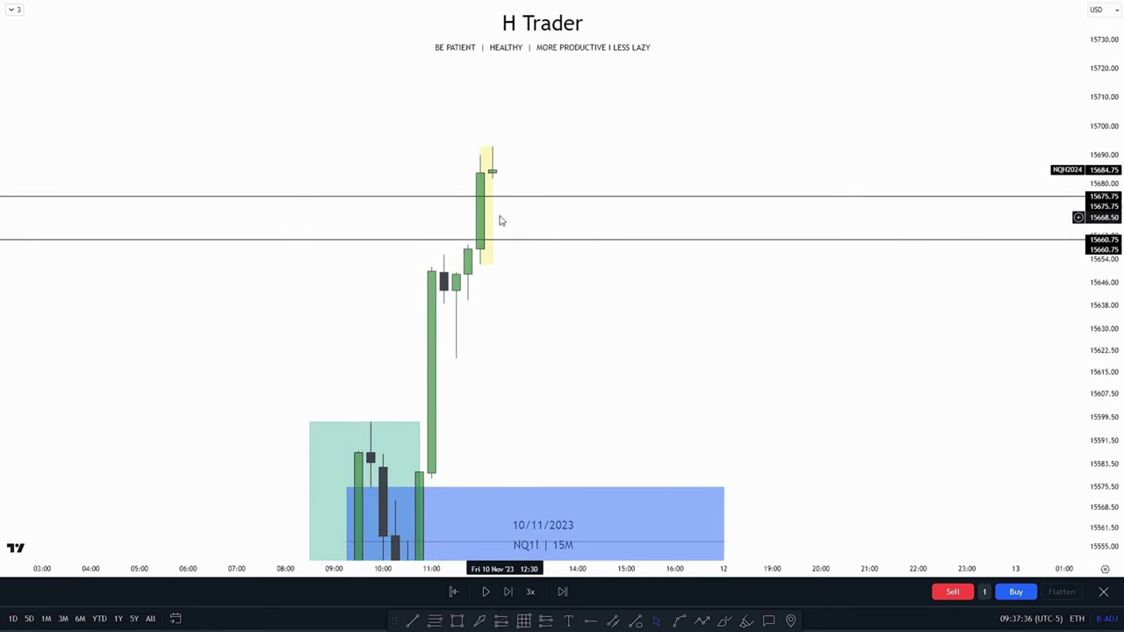
Draw a horizontal trend line at 15575.50 from the 09:45 candle's low to 12:15 on 10 November
drag(622, 318, 773, 93)
scroll(708, 178, up, 1)
scroll(699, 184, up, 1)
drag(667, 201, 677, 153)
scroll(650, 202, down, 1)
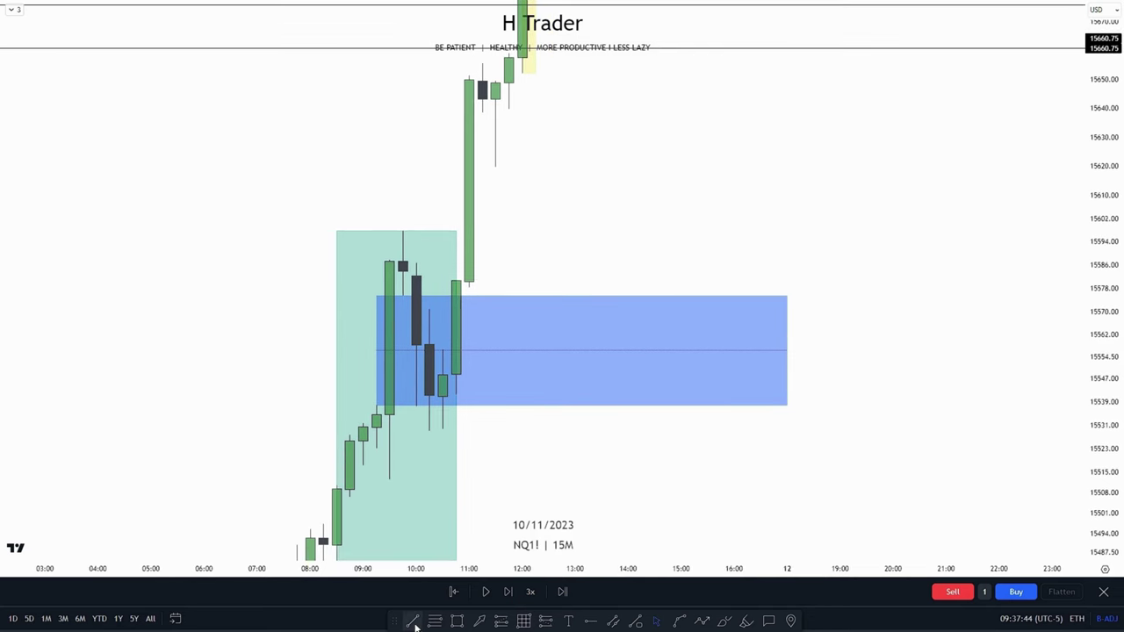
click(413, 621)
click(535, 296)
click(562, 244)
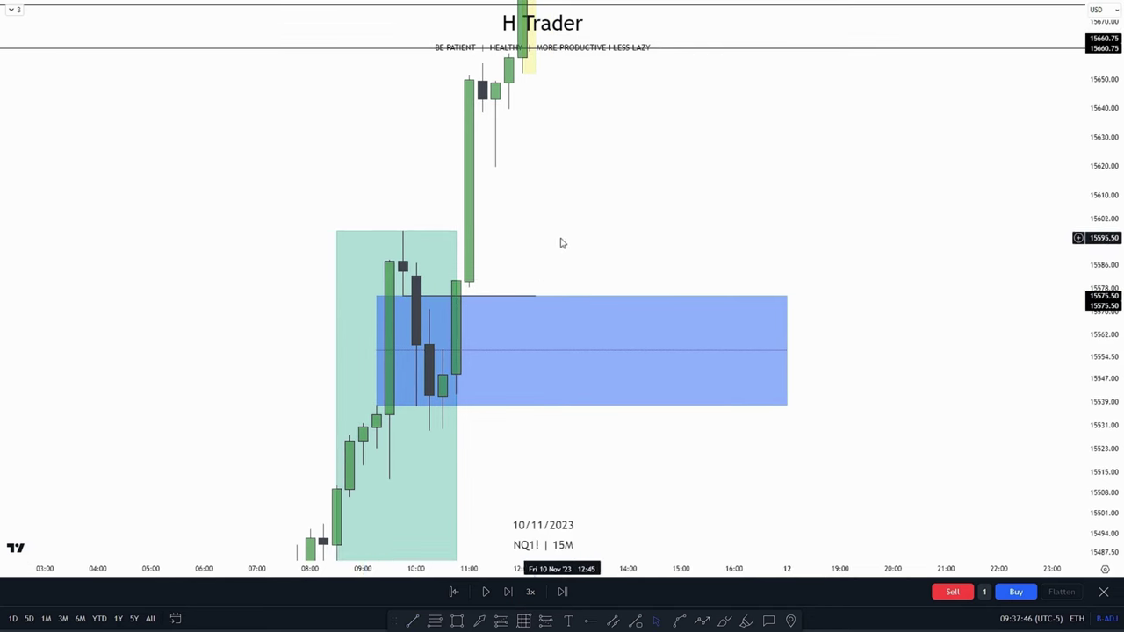
Delete the blue gap rectangle over the 10 November pullback
click(377, 348)
key(Delete)
drag(508, 365, 498, 364)
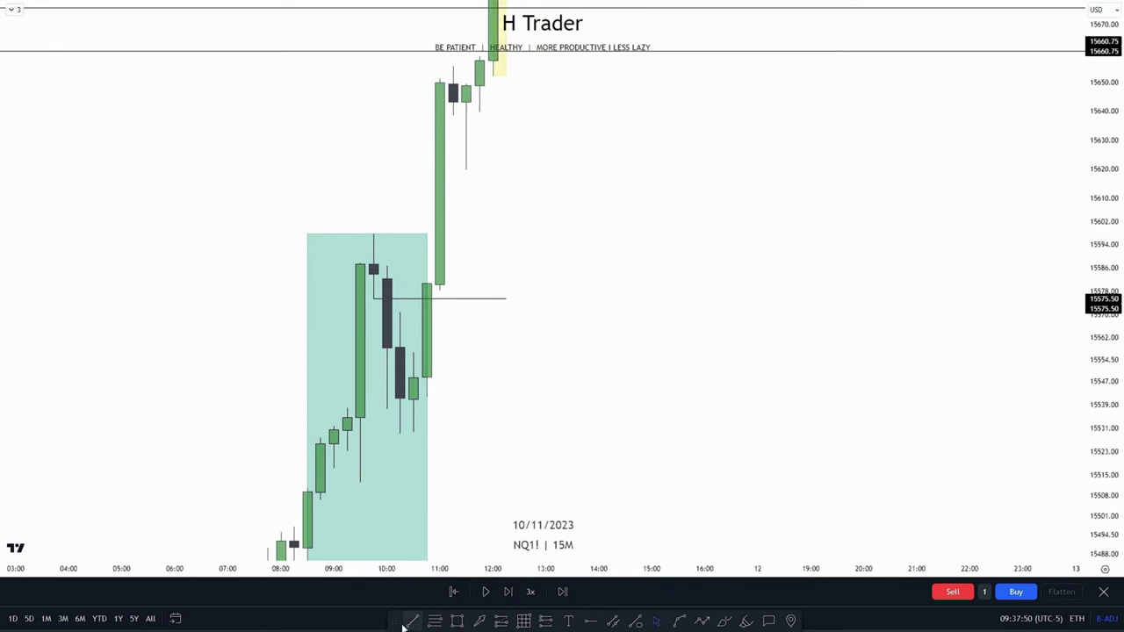
Draw a second horizontal trend line at 15570.75 from the 10:15 candle's high to 12:15
click(409, 621)
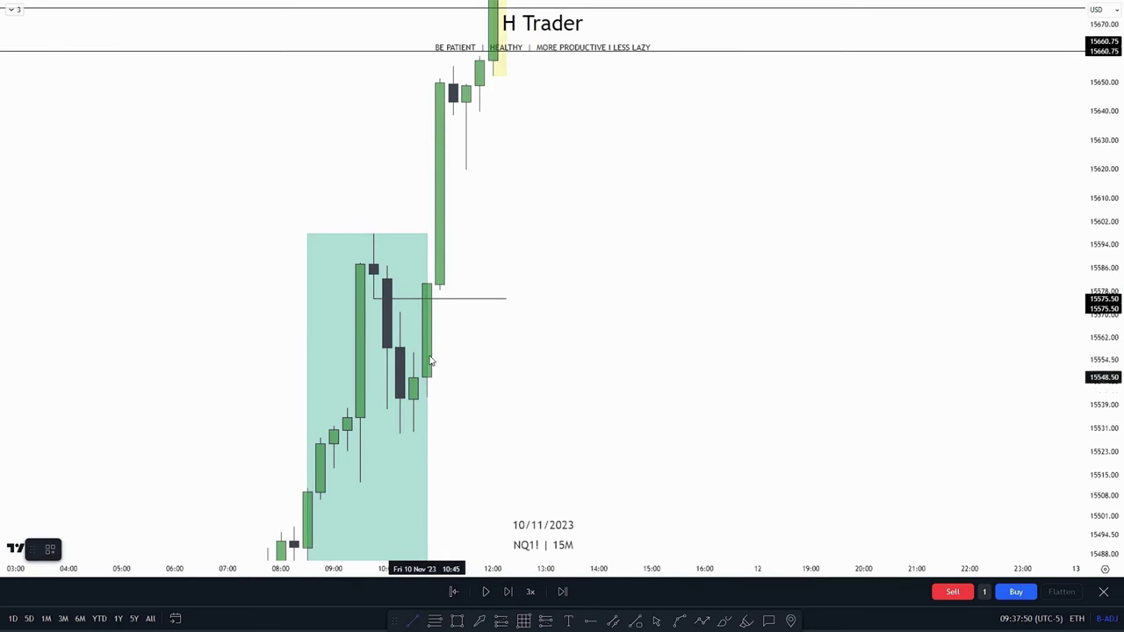
click(509, 313)
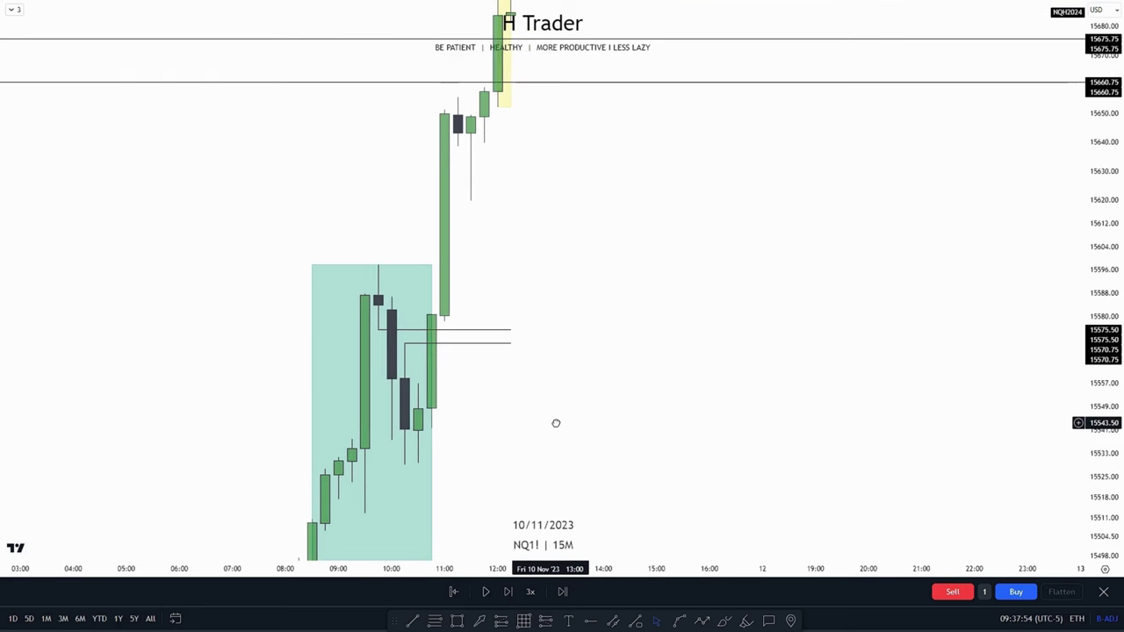
Place a long position at the 10:45 candle's close, 15580.75, with its stop at 15529.75 and target at 15675.25
click(508, 623)
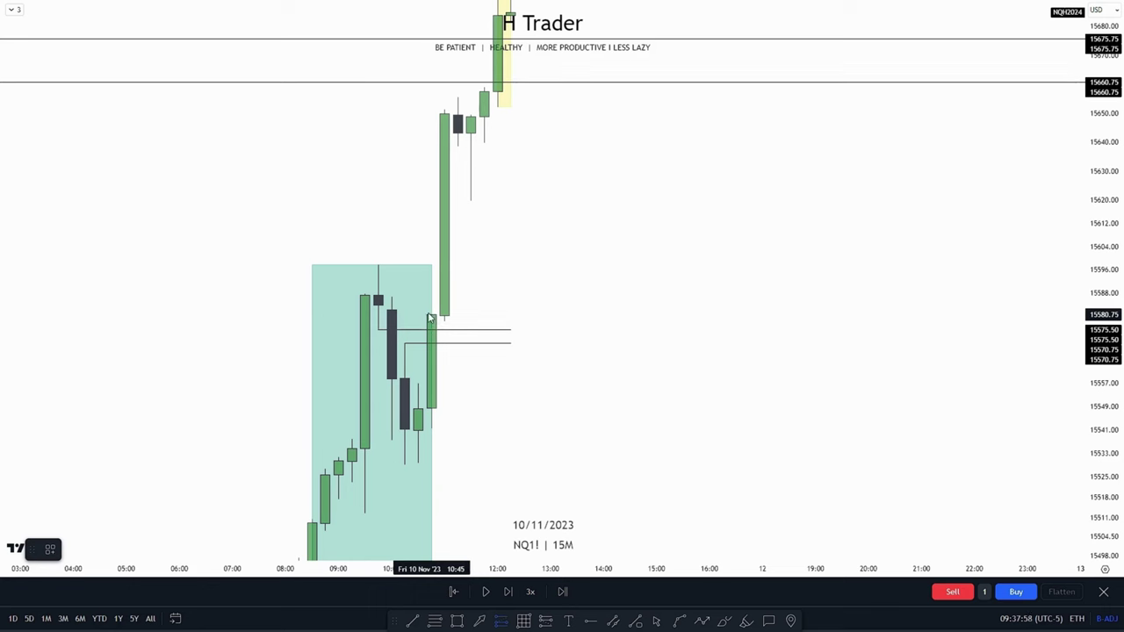
click(430, 318)
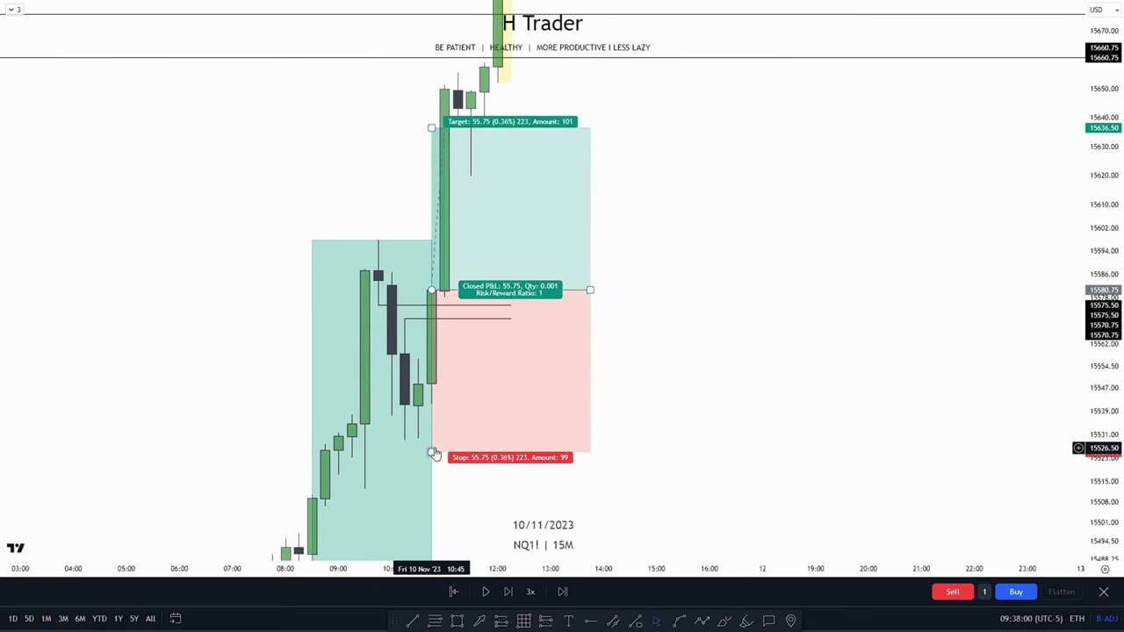
drag(432, 451, 416, 441)
drag(670, 242, 670, 369)
scroll(670, 369, down, 2)
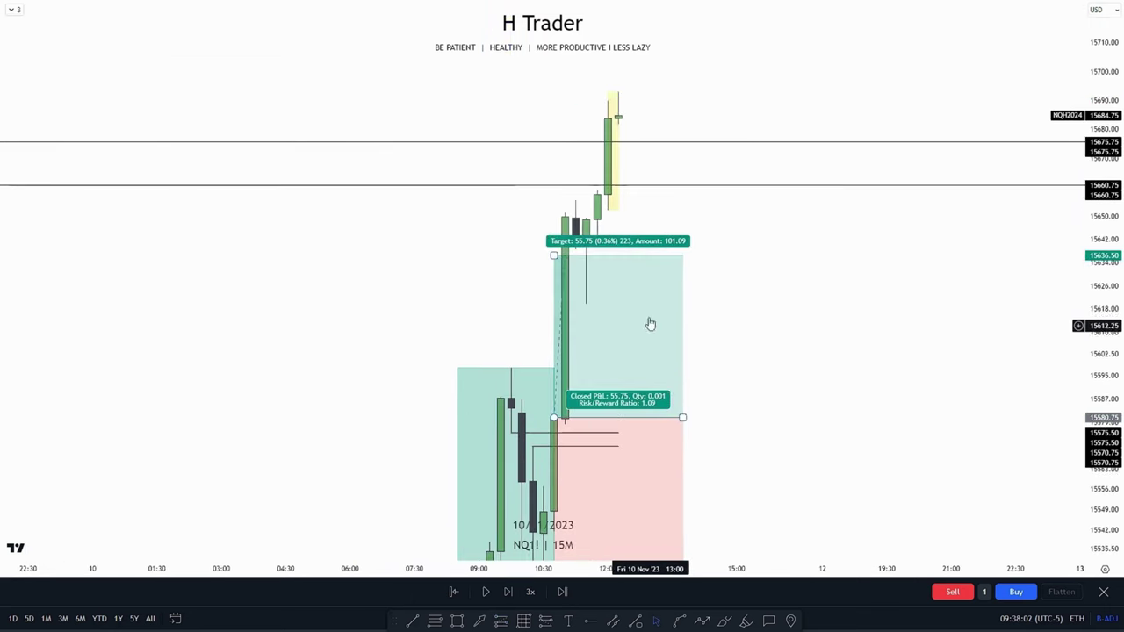
drag(553, 254, 550, 142)
drag(852, 340, 790, 230)
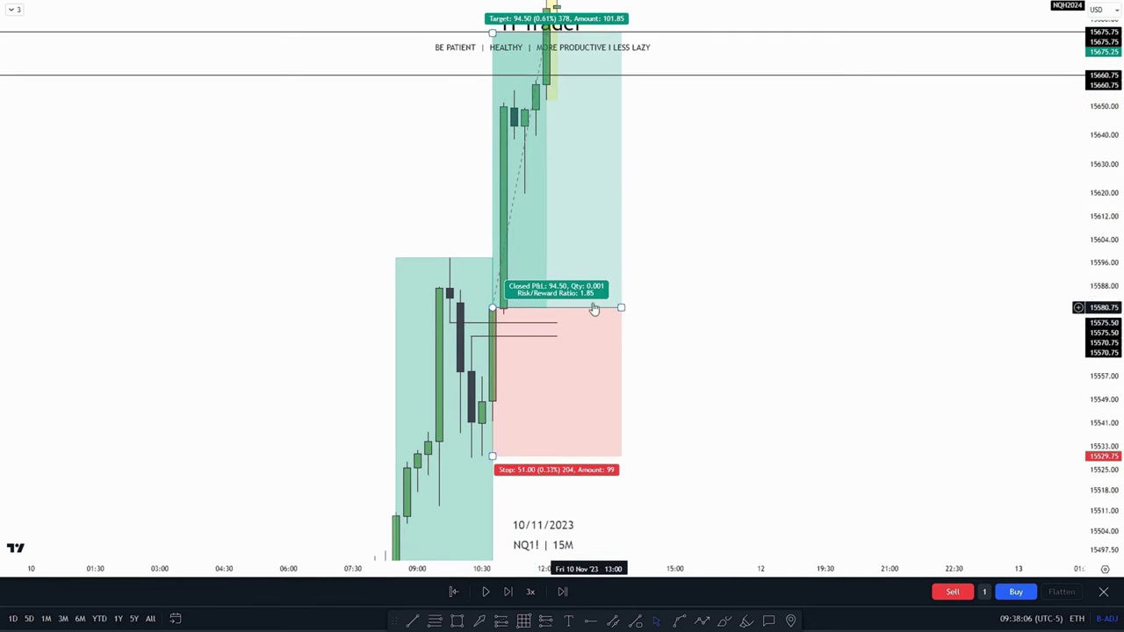
Raise the long position's stop to the 10:45 candle's open at 15548.50
drag(1103, 339, 1102, 239)
drag(963, 247, 1018, 163)
scroll(641, 351, up, 2)
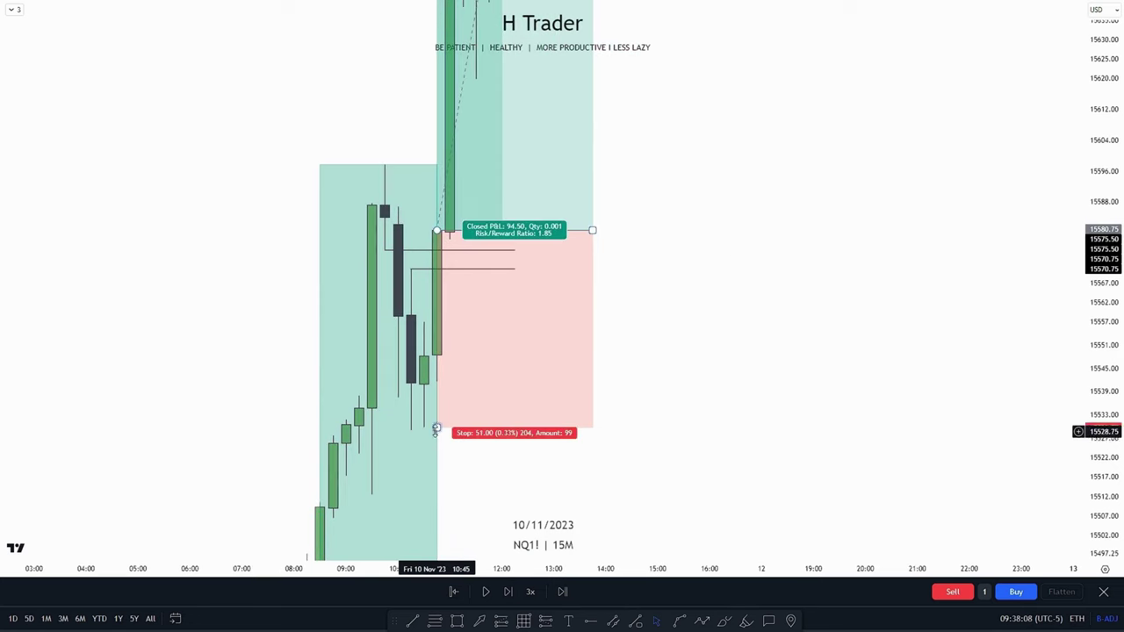
drag(437, 429, 427, 393)
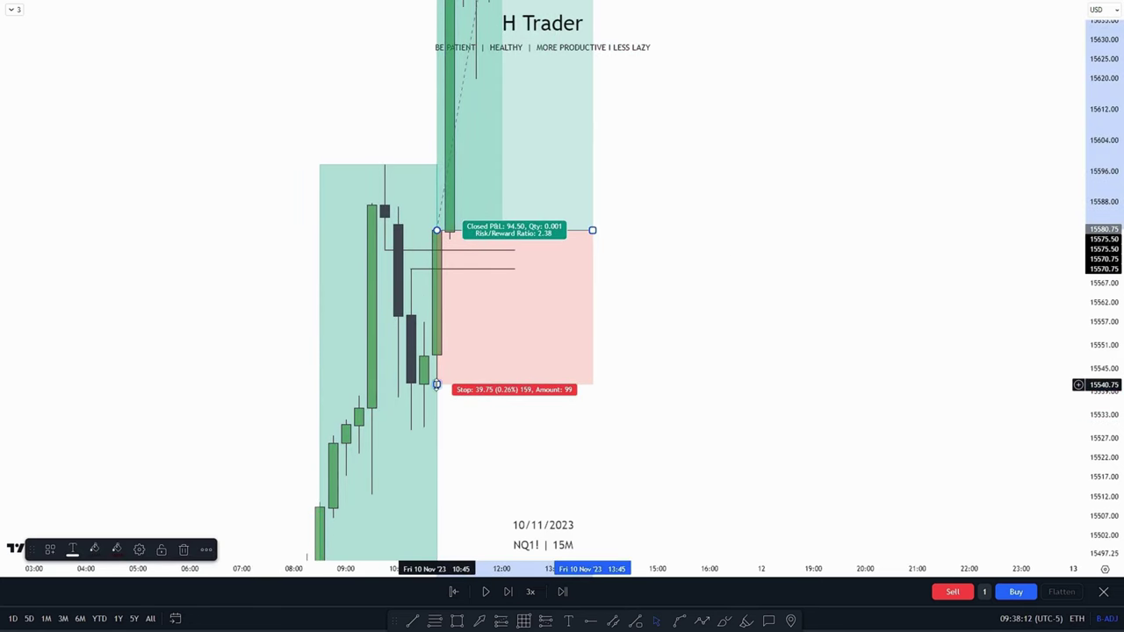
drag(436, 385, 437, 355)
Examine the long position's run from its entry to the two black liquidity levels on 10 November
drag(777, 313, 770, 346)
drag(1122, 212, 1121, 329)
scroll(882, 282, down, 4)
drag(881, 282, 702, 385)
mouse_move(685, 262)
mouse_down()
mouse_move(743, 238)
mouse_move(677, 270)
mouse_up()
scroll(742, 238, up, 1)
scroll(650, 278, up, 1)
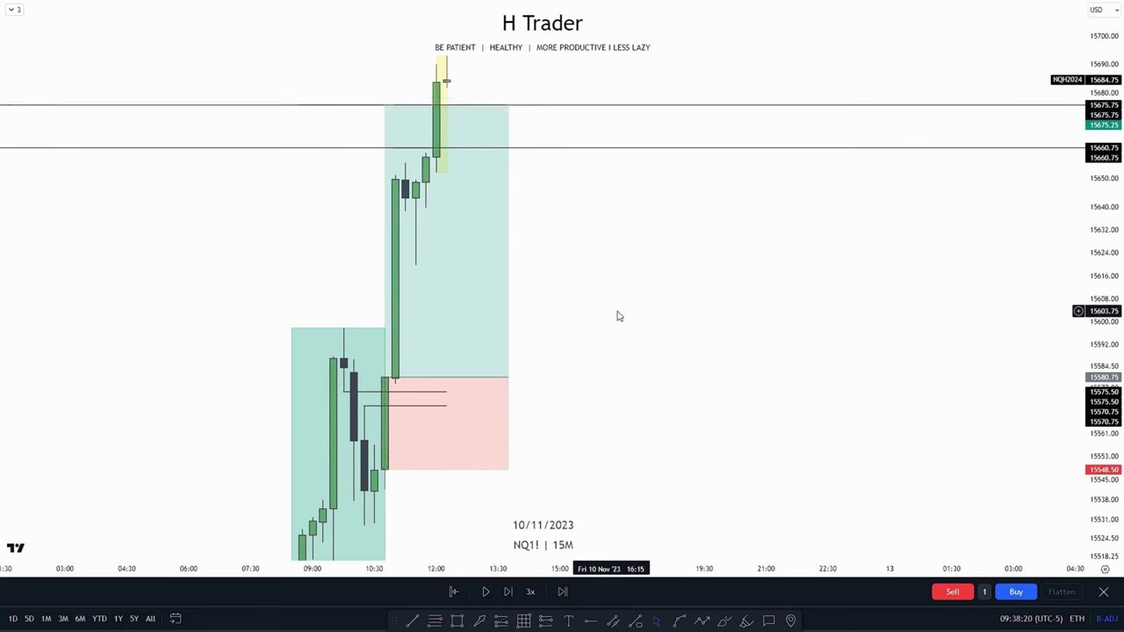
drag(618, 316, 787, 252)
drag(706, 261, 665, 272)
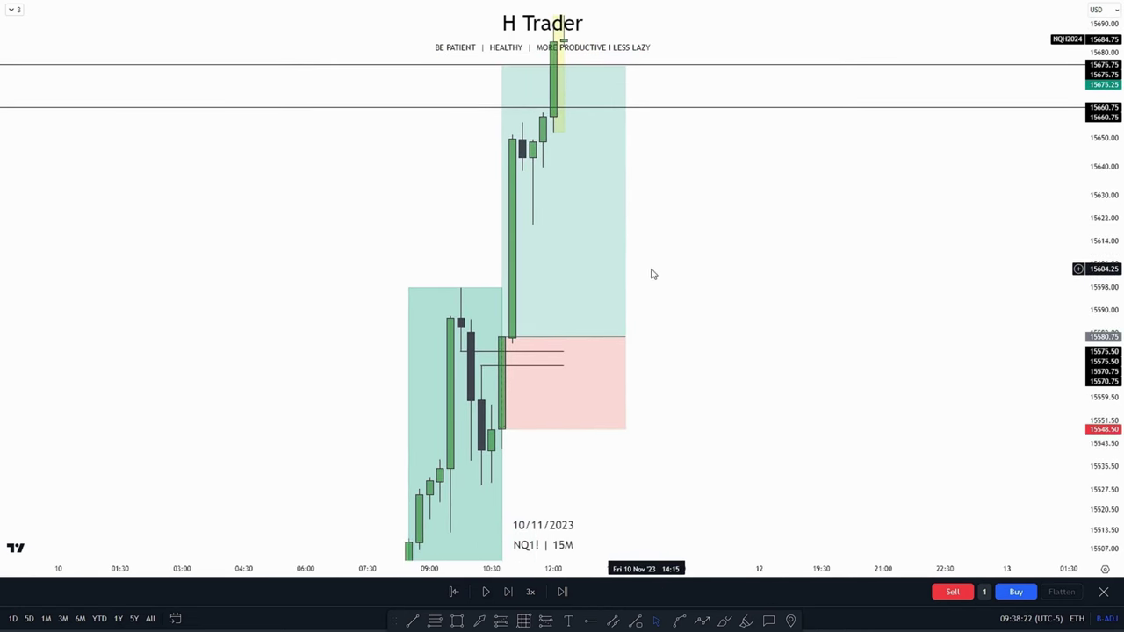